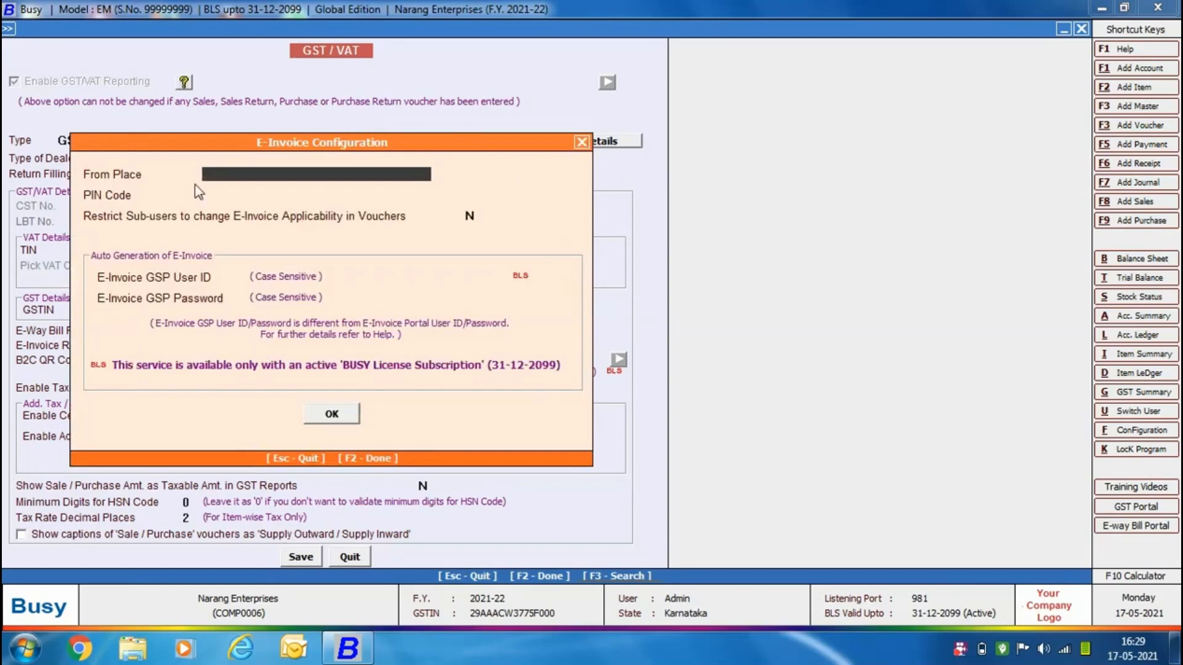
Set the e-invoice From Place to Bengaluru and enter the business's postal PIN code in the E-Invoice Configuration.
type("Bengaluru")
key("Return")
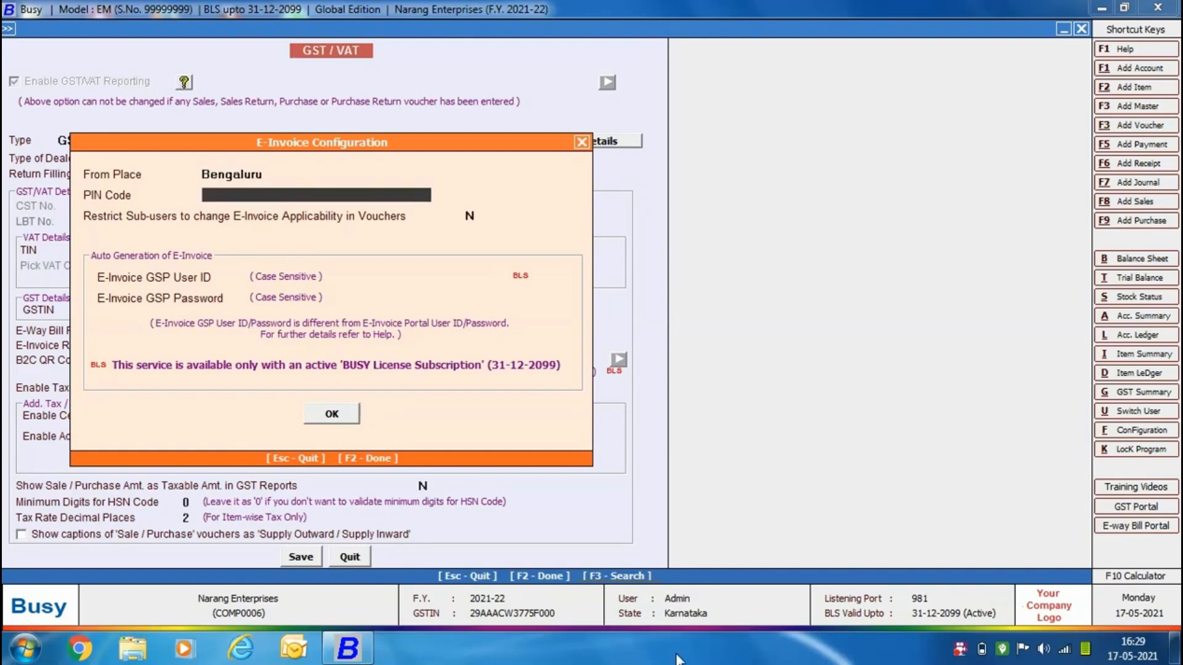
type("560015")
key("Return")
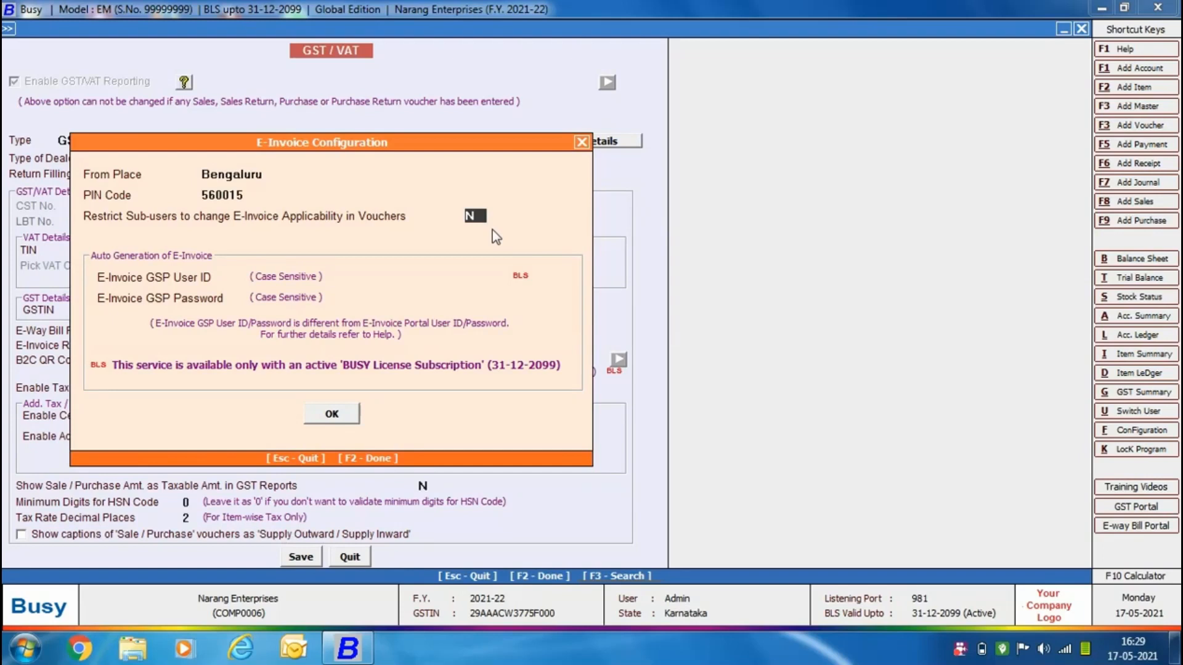
key("Return")
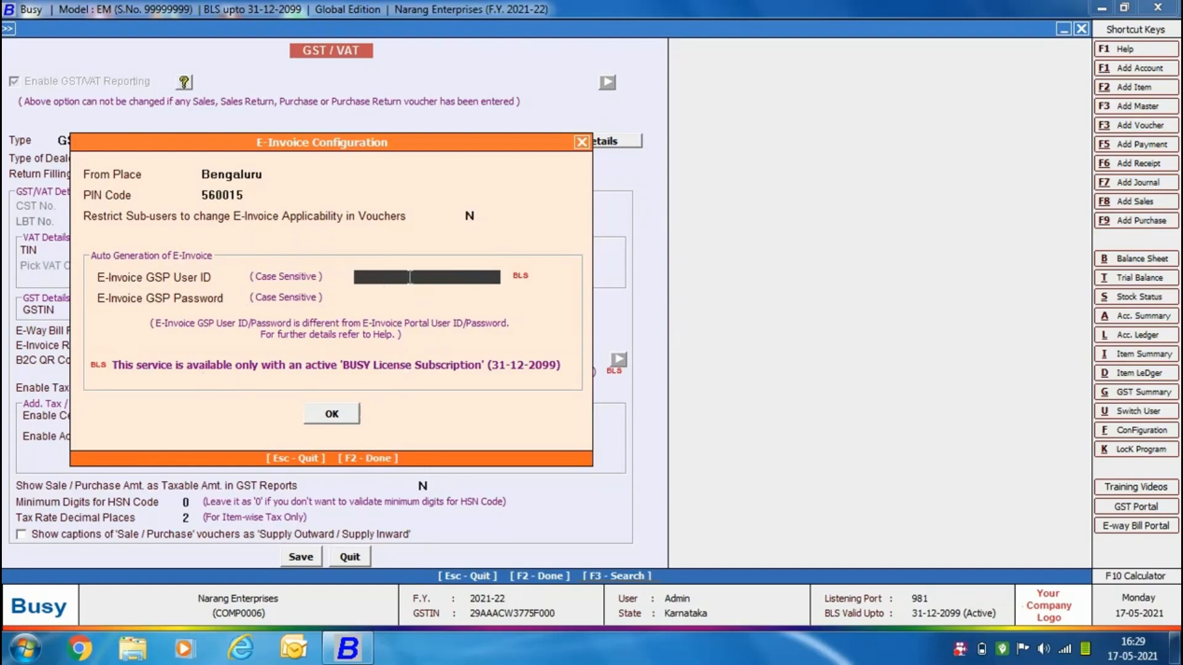
Enter the e-invoice GSP user ID and password, accept using credentials different from the E-Way Bill ones, and save the GST/VAT settings.
type("apg_123")
key("Return")
type("*****")
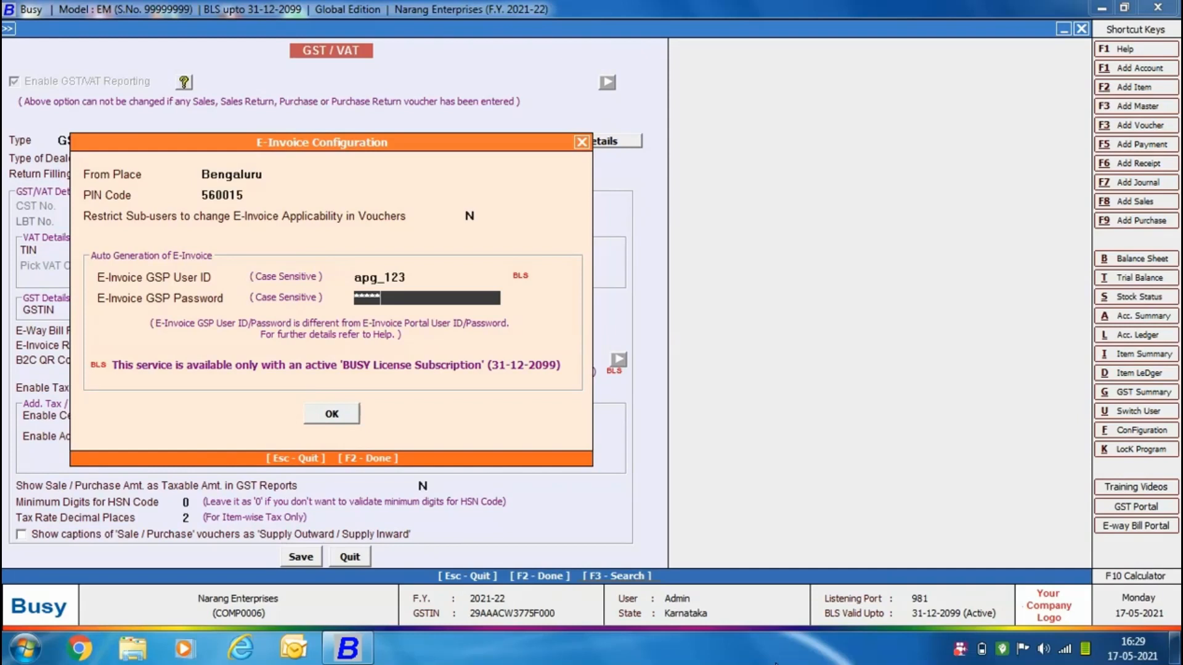
left_click(325, 420)
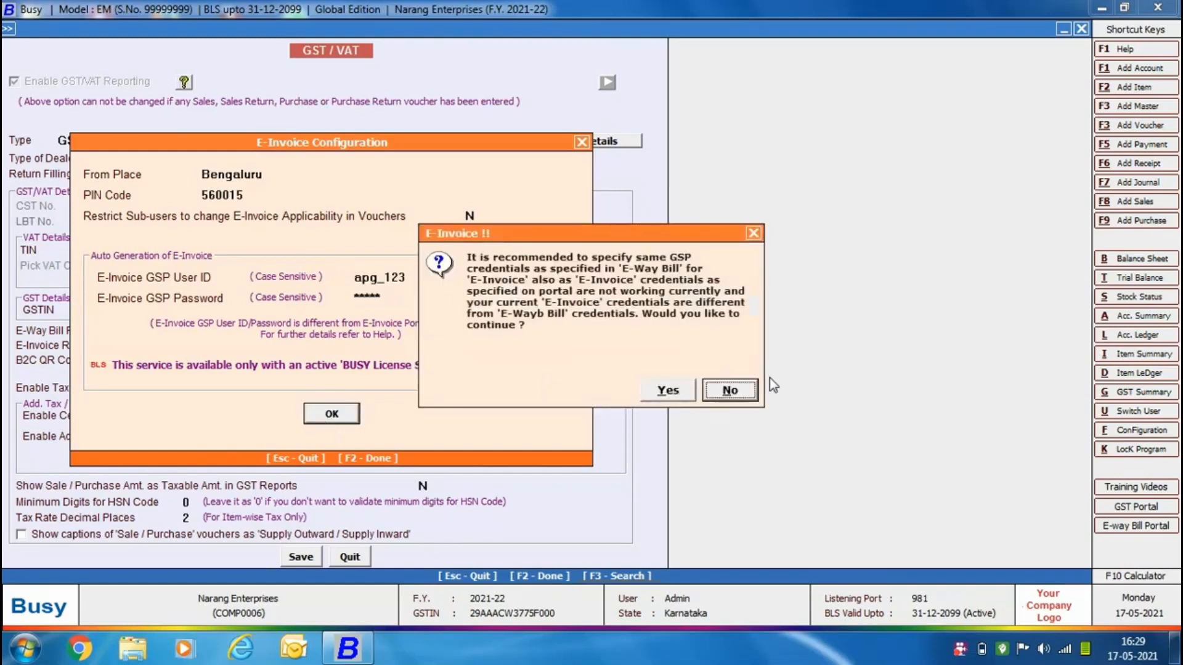
left_click(668, 386)
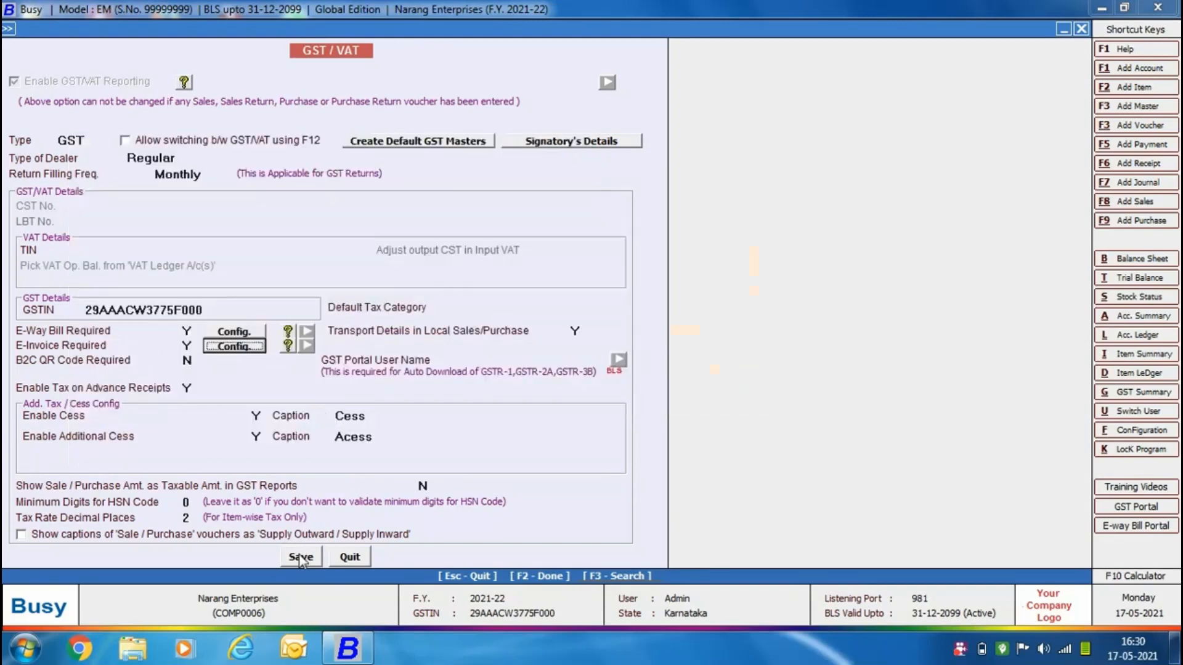
left_click(300, 558)
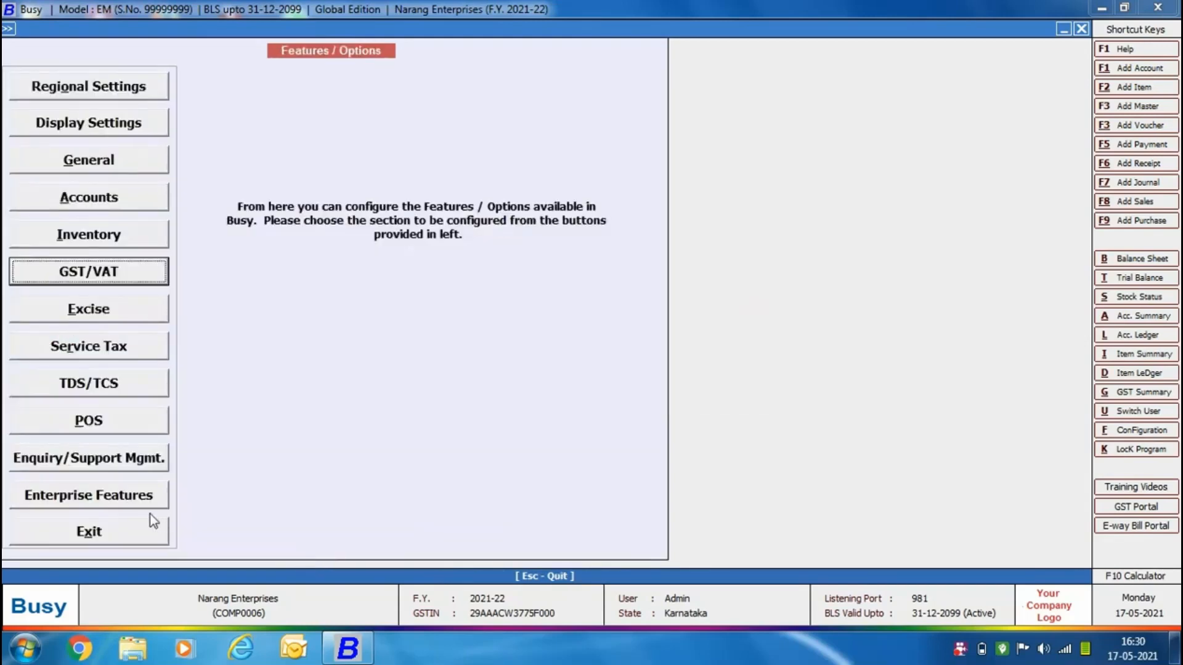
left_click(150, 516)
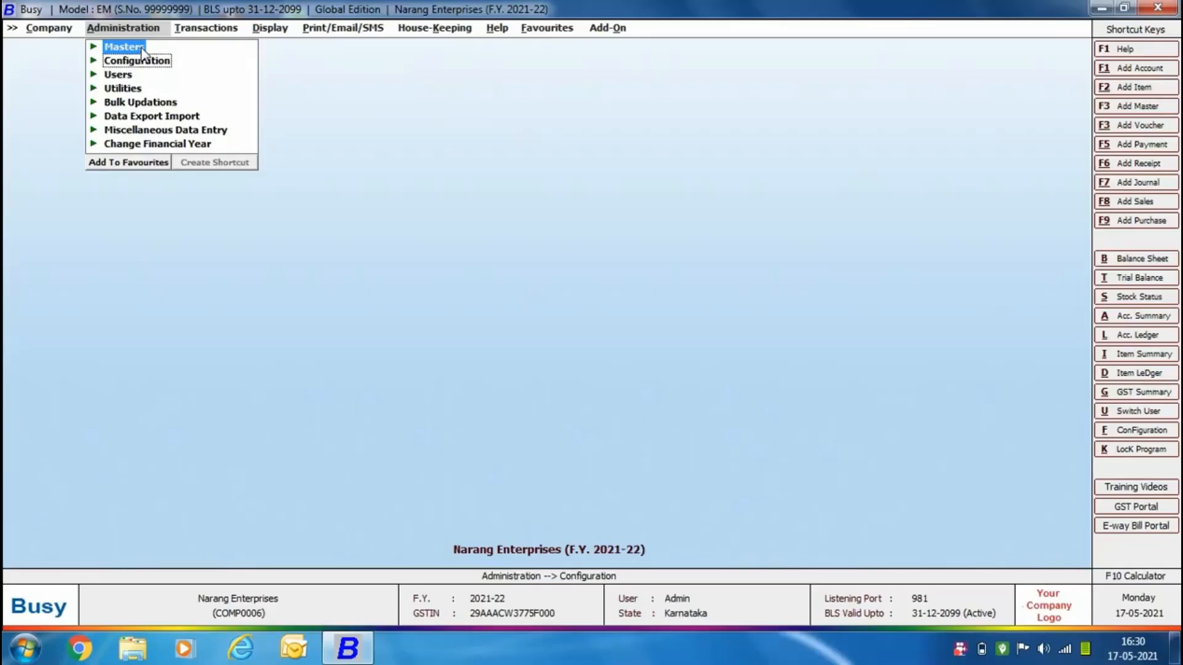
Open the Main Store material centre master for modification, review its address details, and close it without changes.
left_click(141, 49)
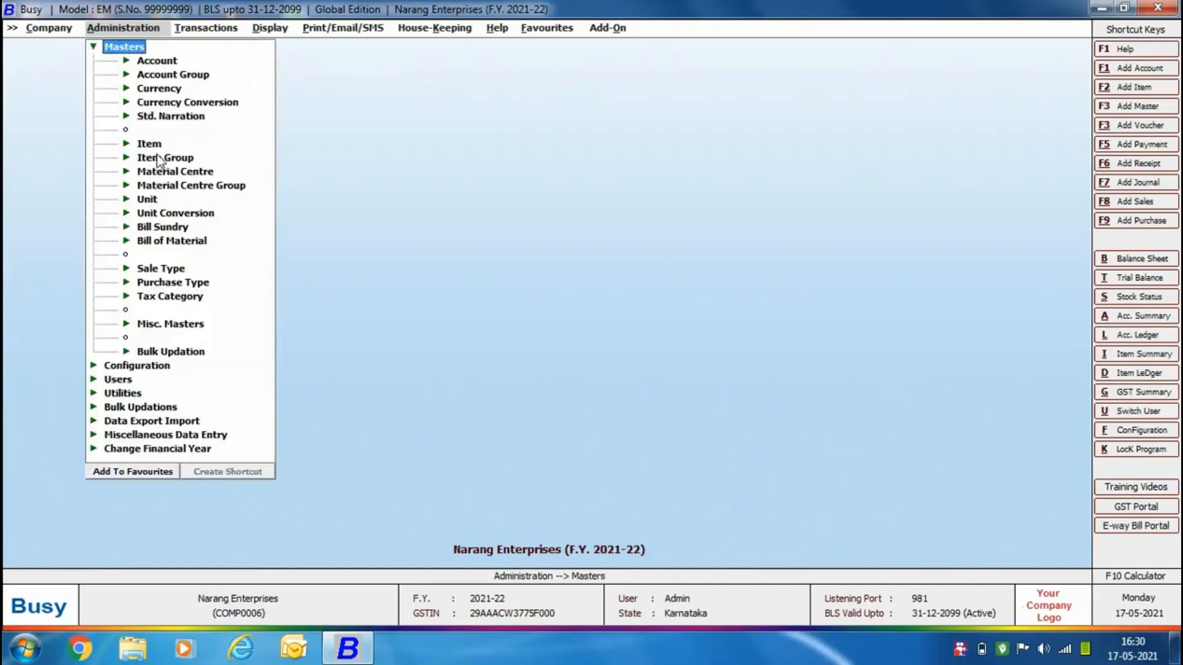
left_click(162, 171)
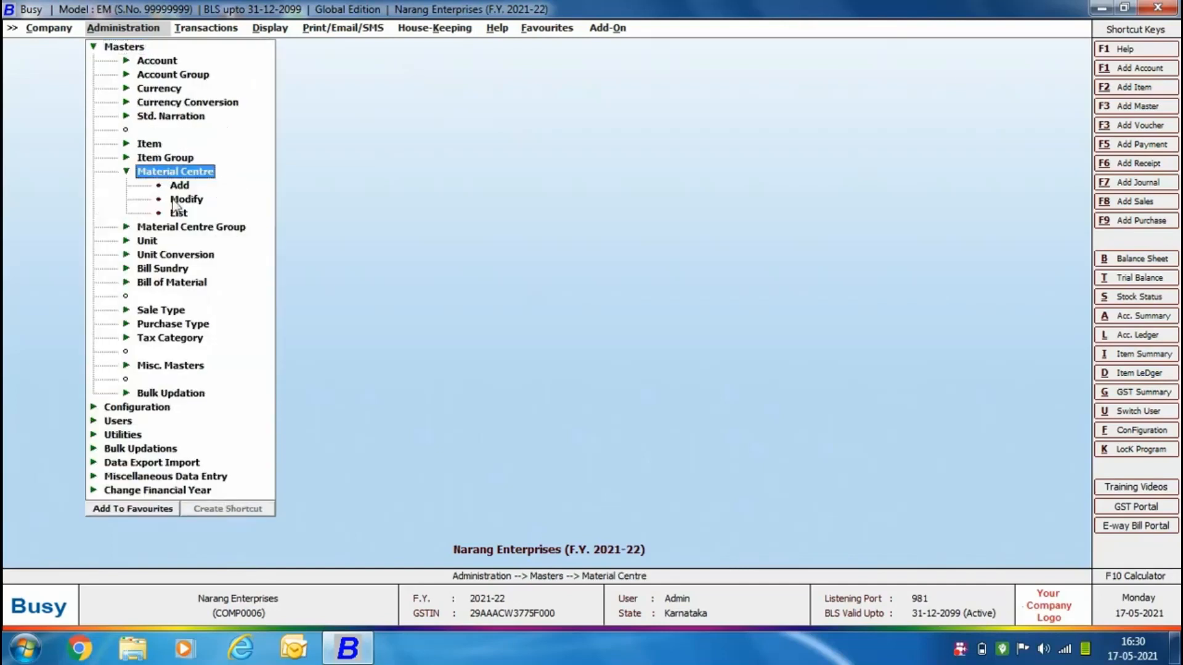
left_click(173, 201)
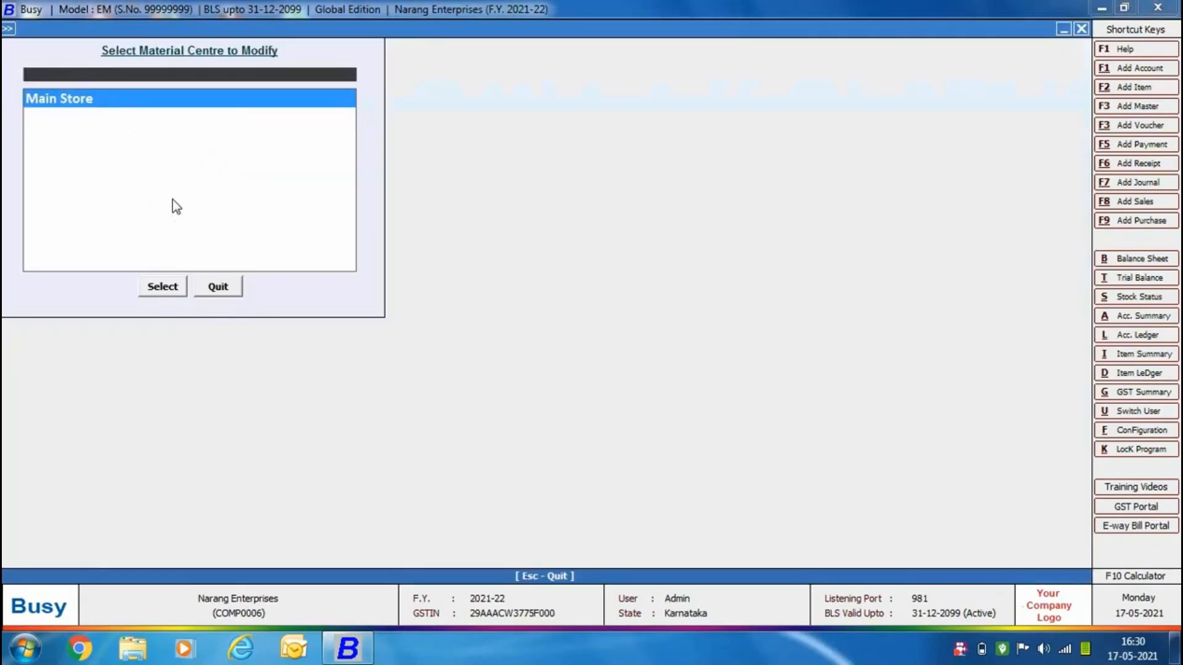
left_click(175, 284)
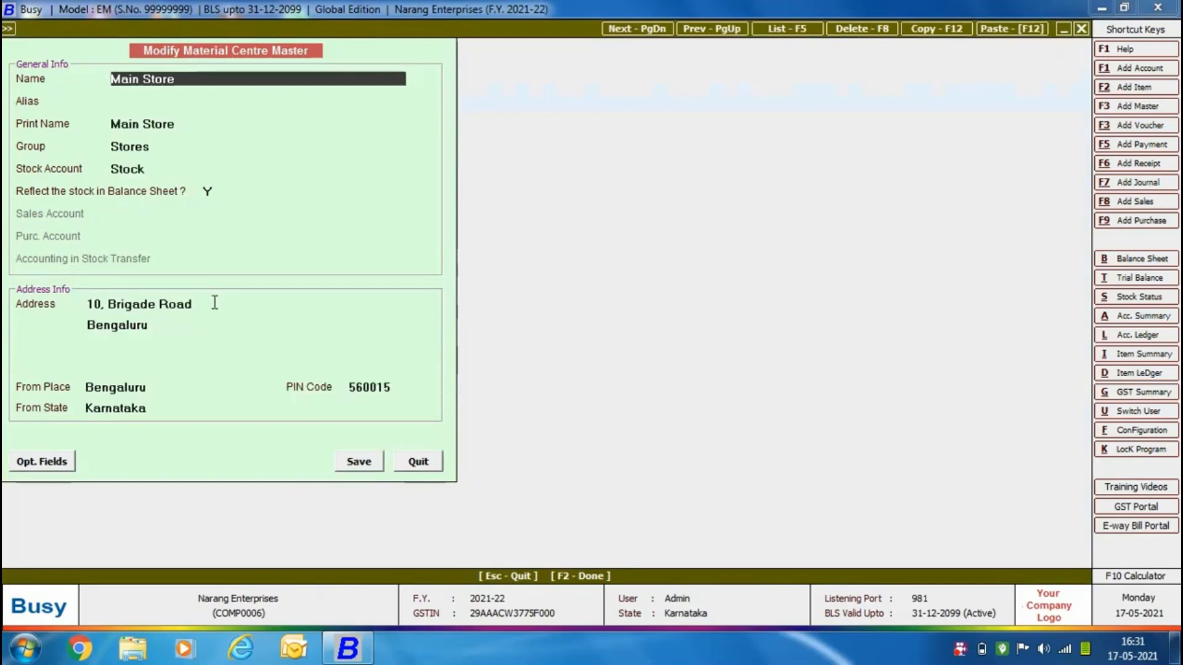
left_click(216, 301)
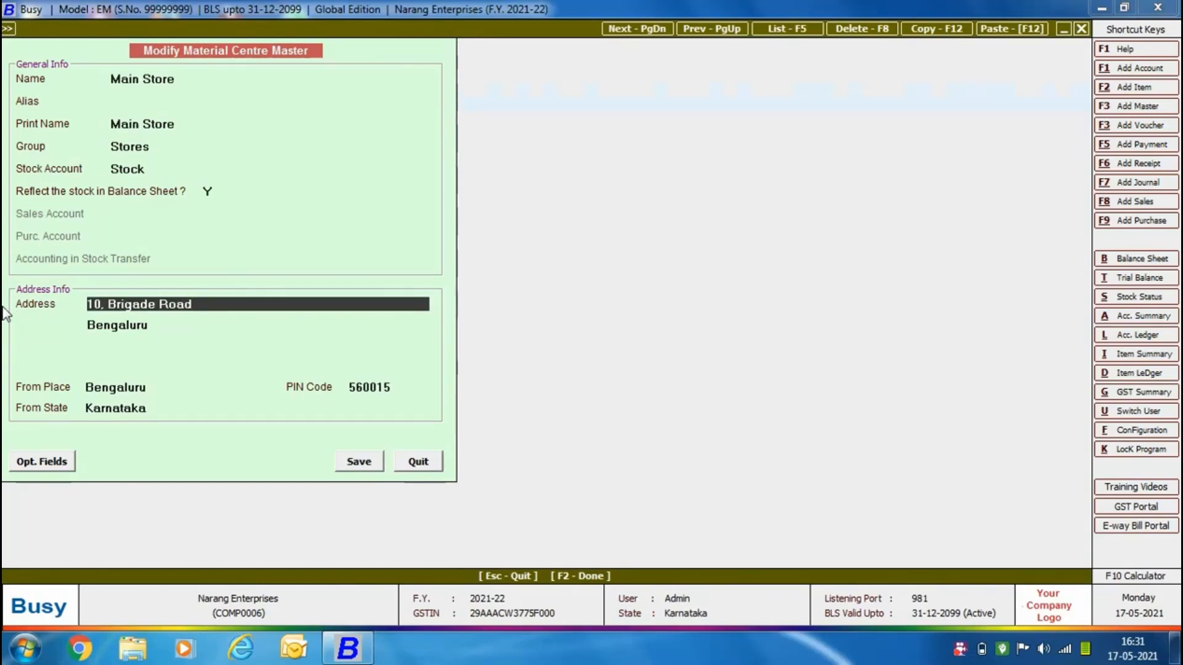
left_click(423, 463)
key("Escape")
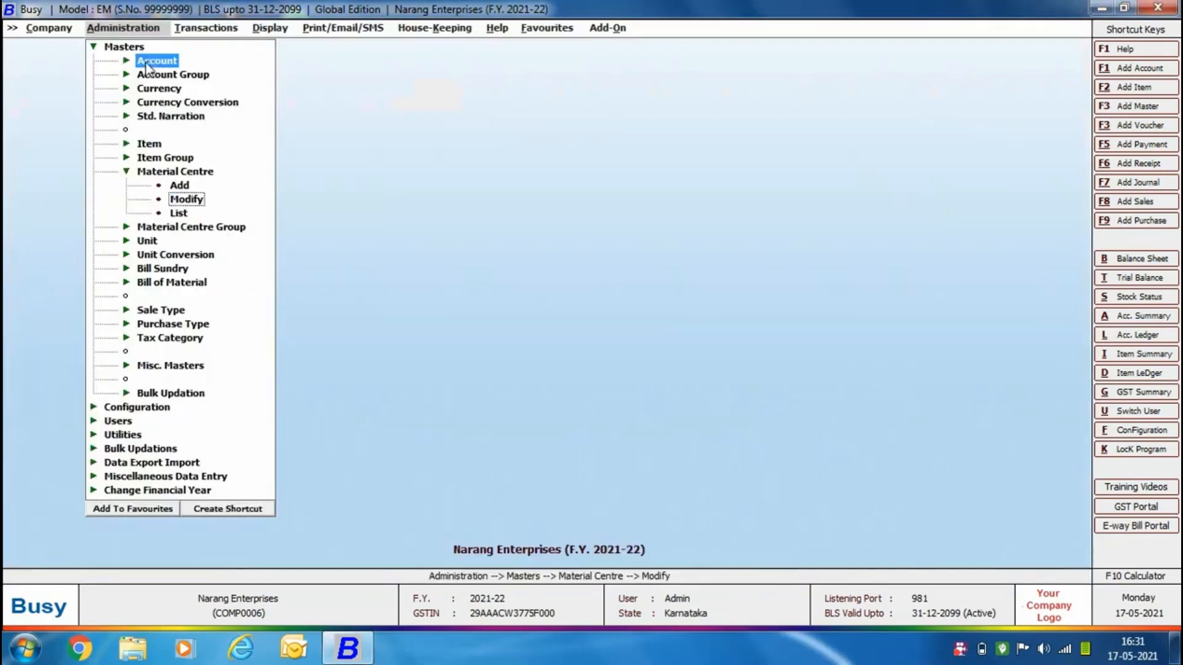
Open the Busy Infotech Pvt. Ltd. account master, review its address, station and PIN code fields, and close it.
left_click(156, 60)
left_click(186, 86)
type("bu")
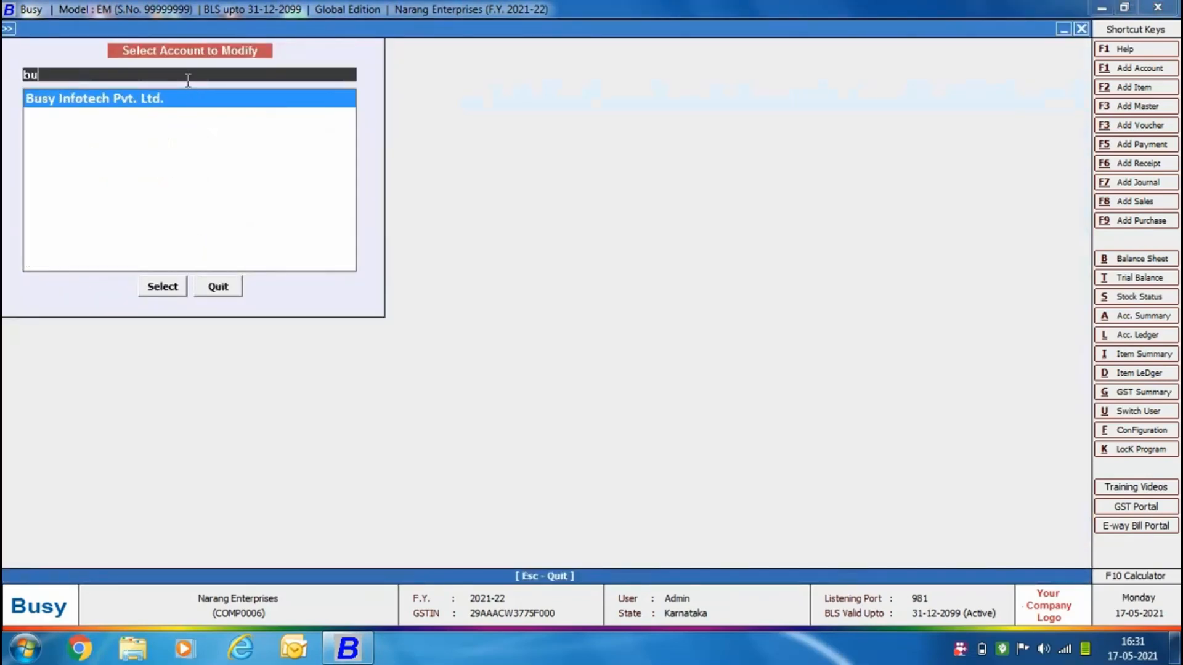
left_click(164, 287)
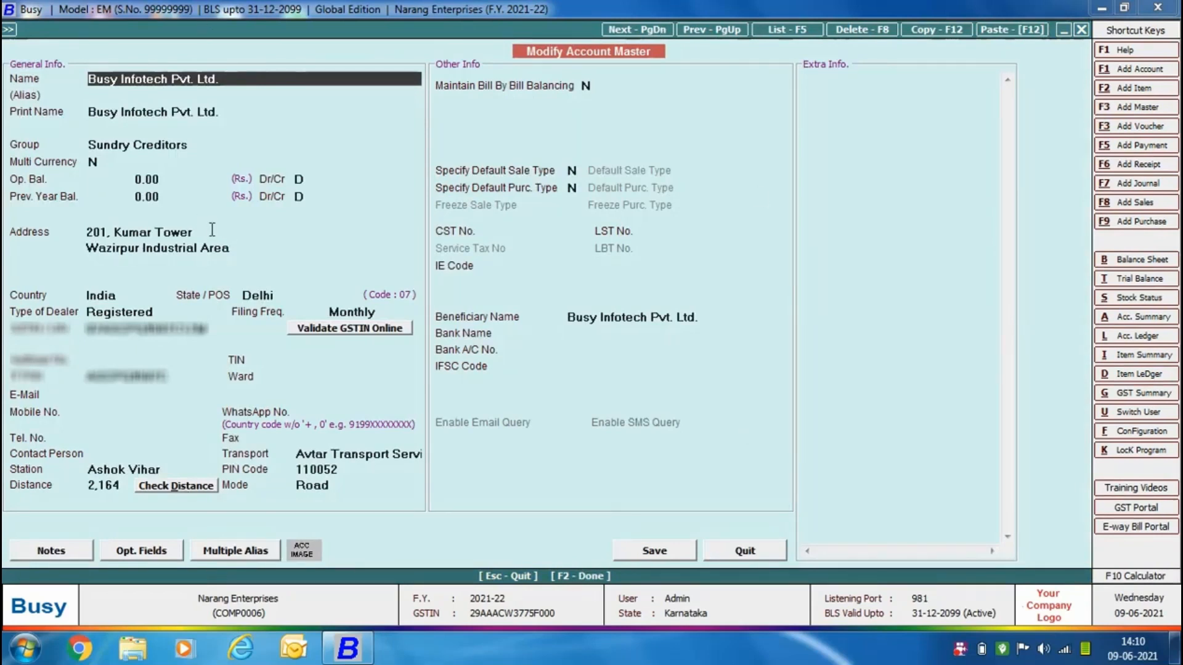
left_click(90, 233)
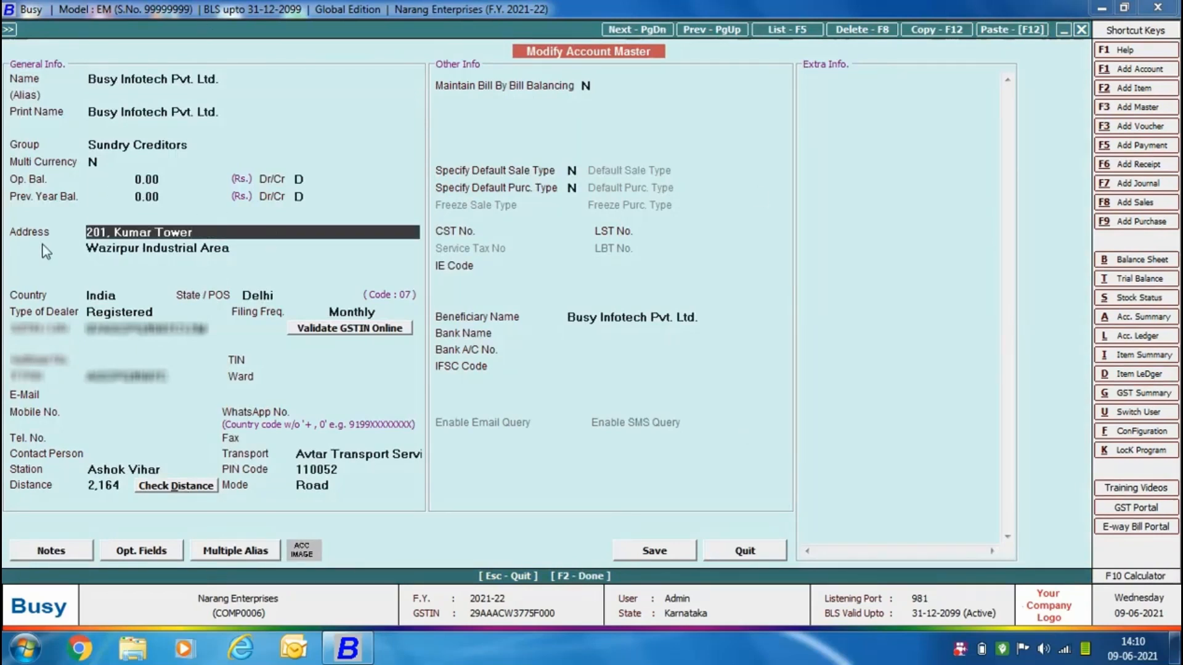
left_click(174, 468)
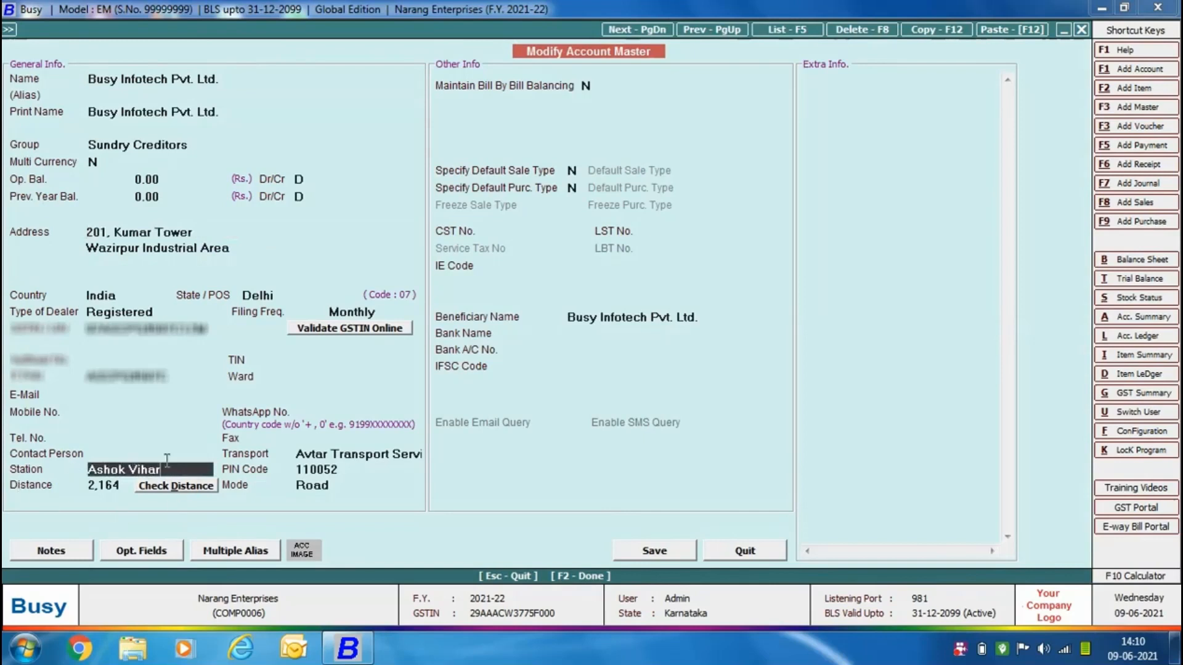
left_click(352, 470)
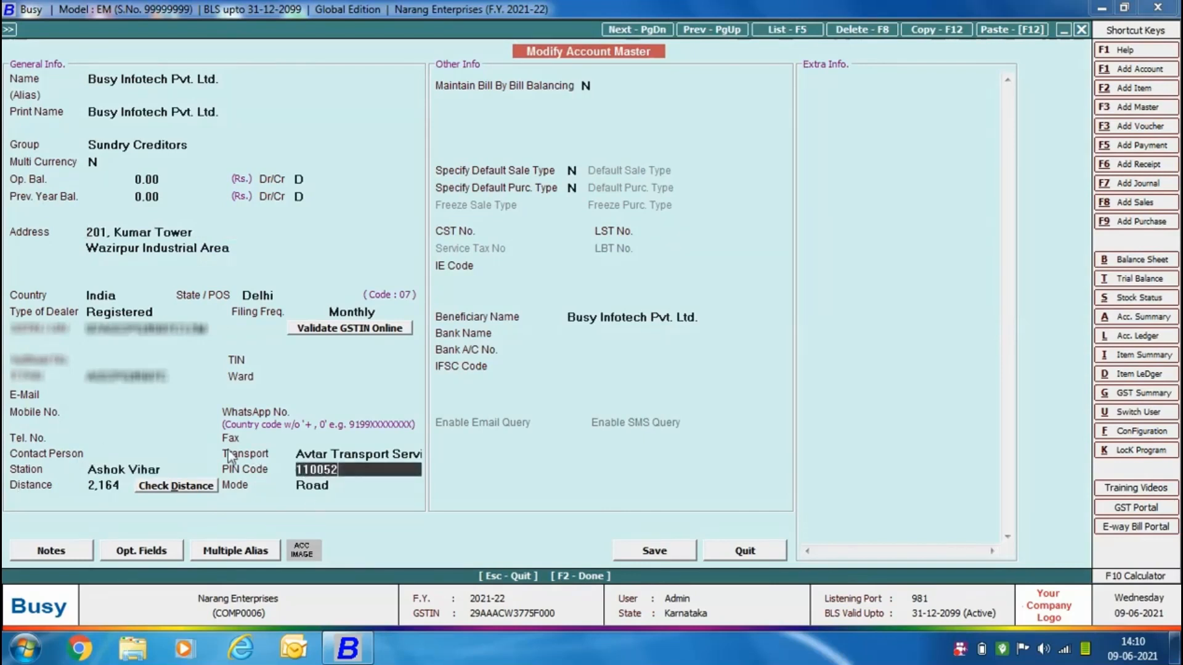
left_click(746, 550)
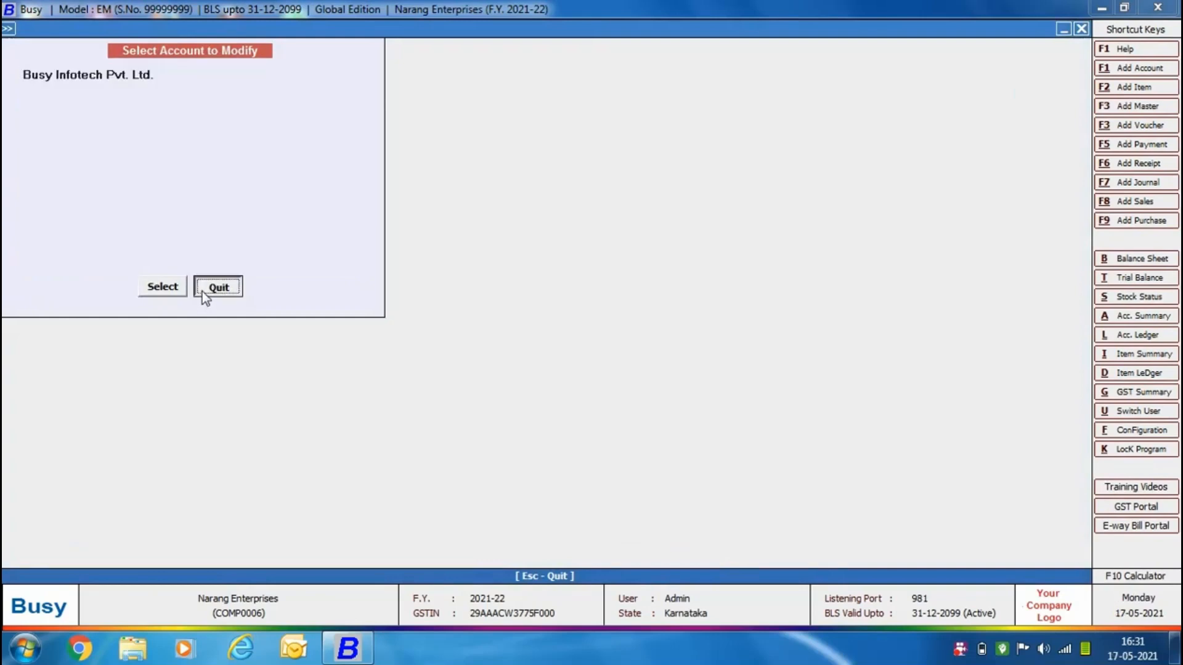
left_click(202, 291)
Open the Box unit master, examine the available UQC options for e-invoice, and close it without changes.
left_click(158, 285)
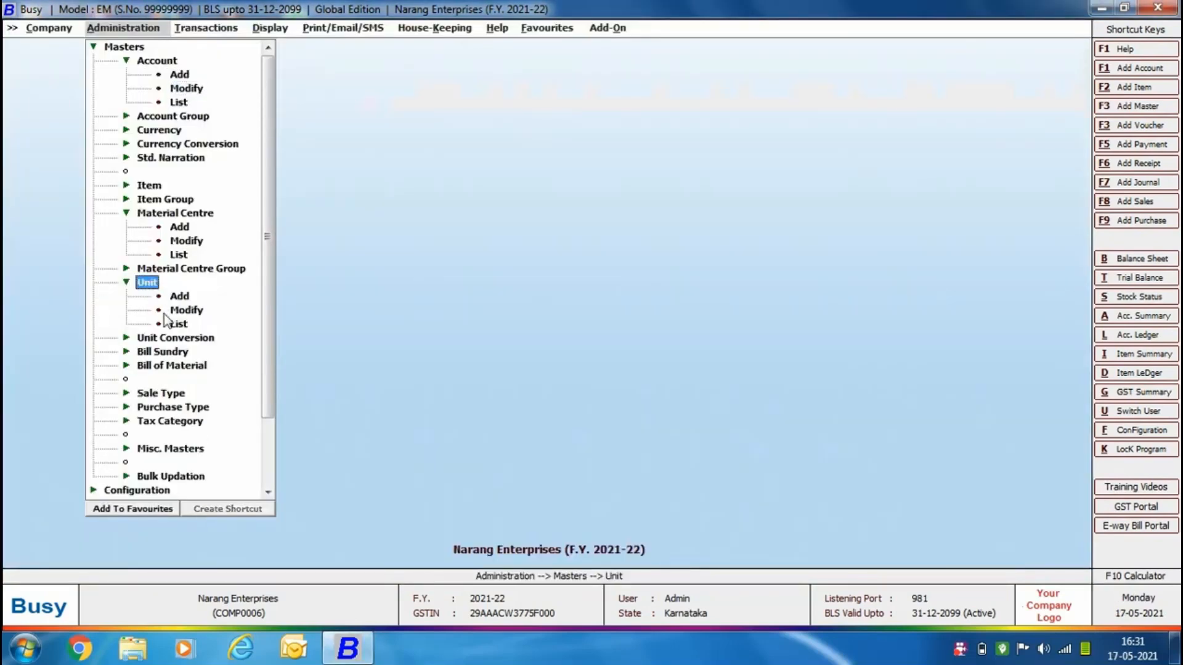
left_click(167, 312)
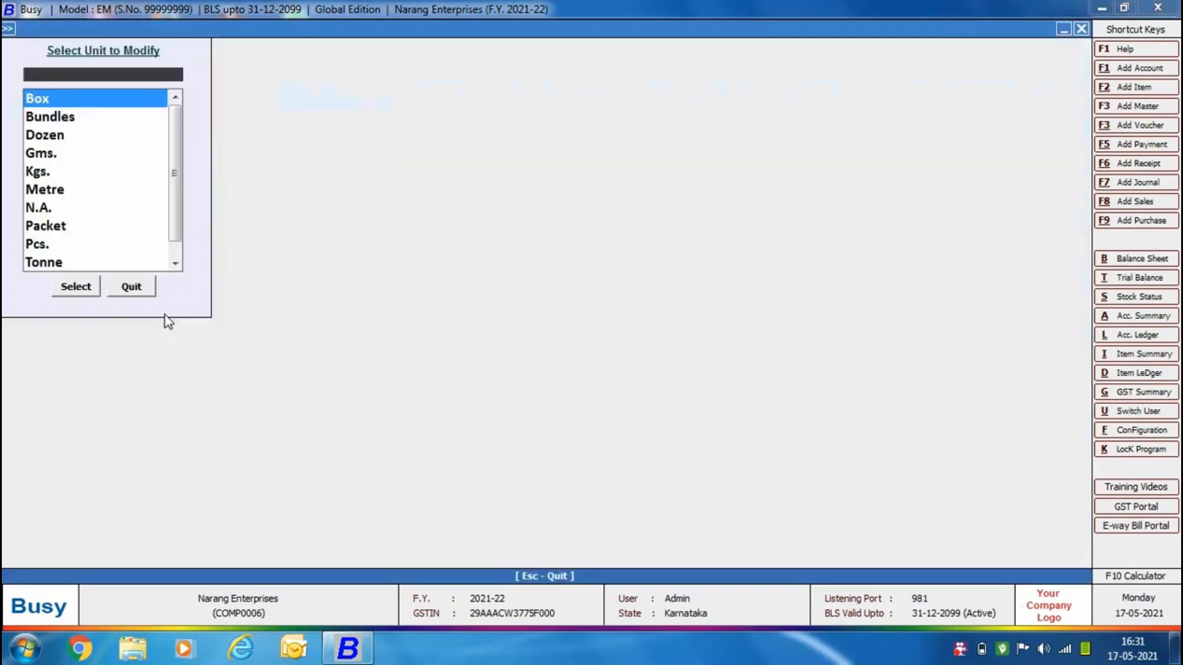
left_click(77, 288)
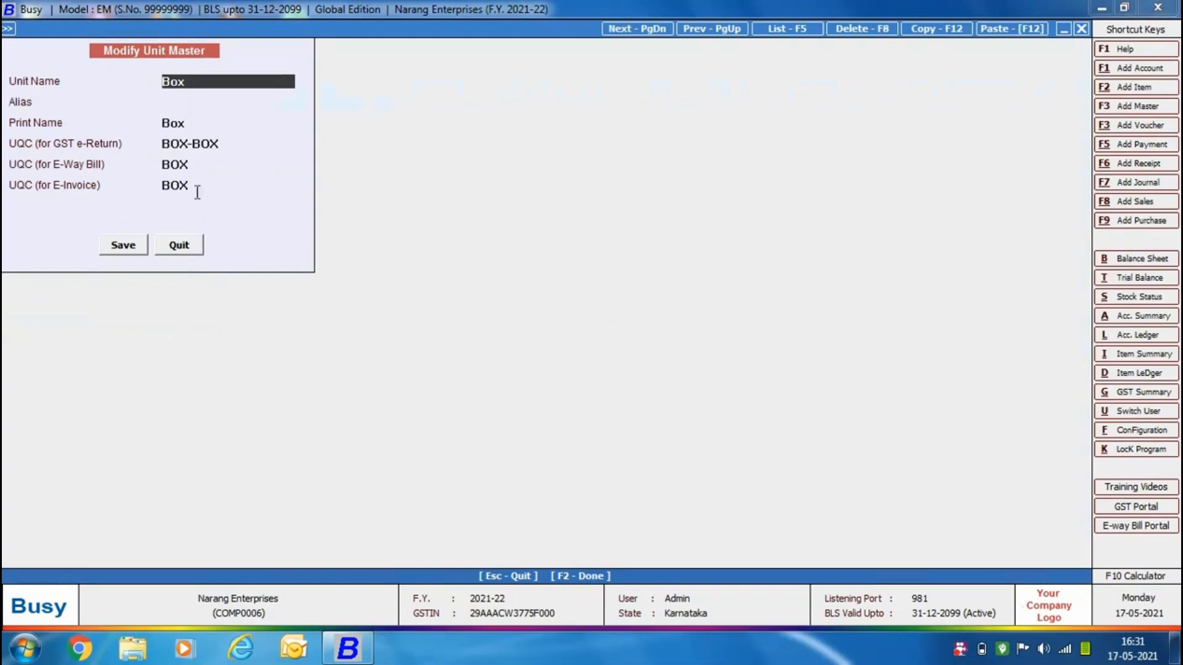
left_click(191, 184)
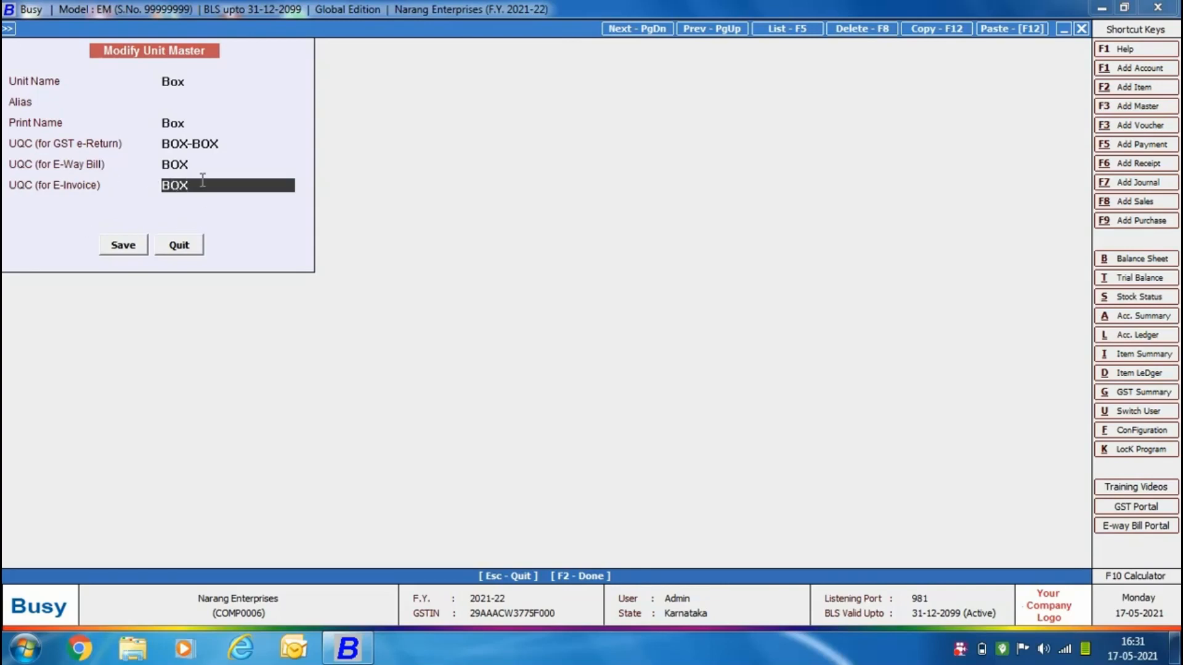
key("space")
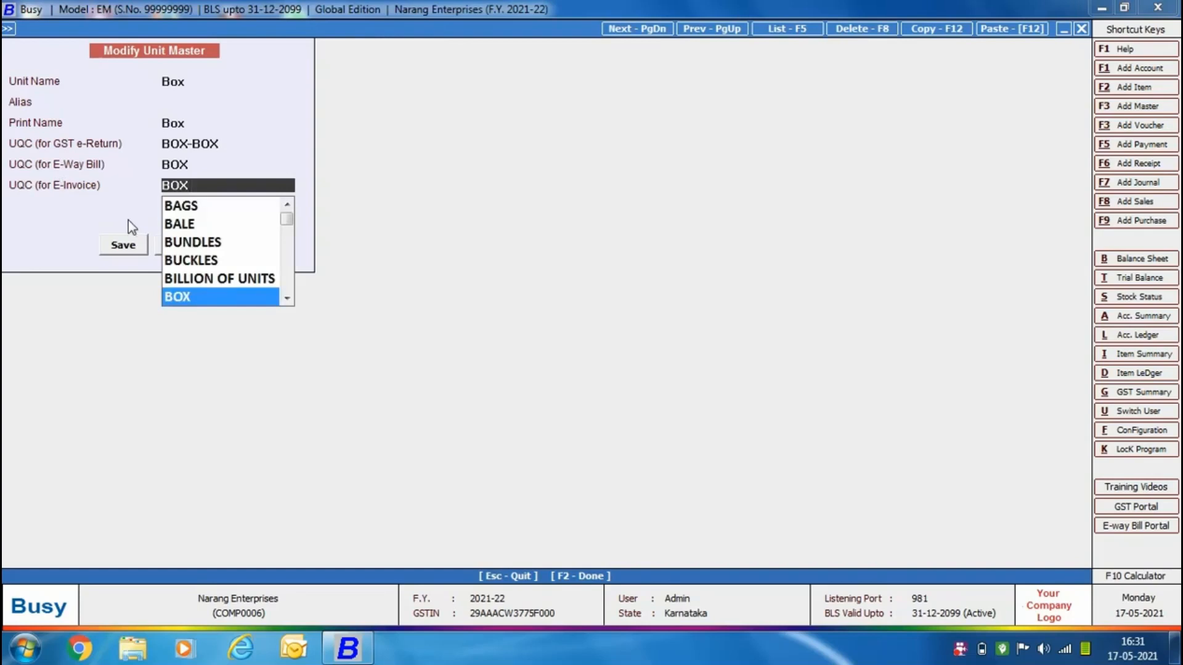
left_click(187, 250)
left_click(131, 290)
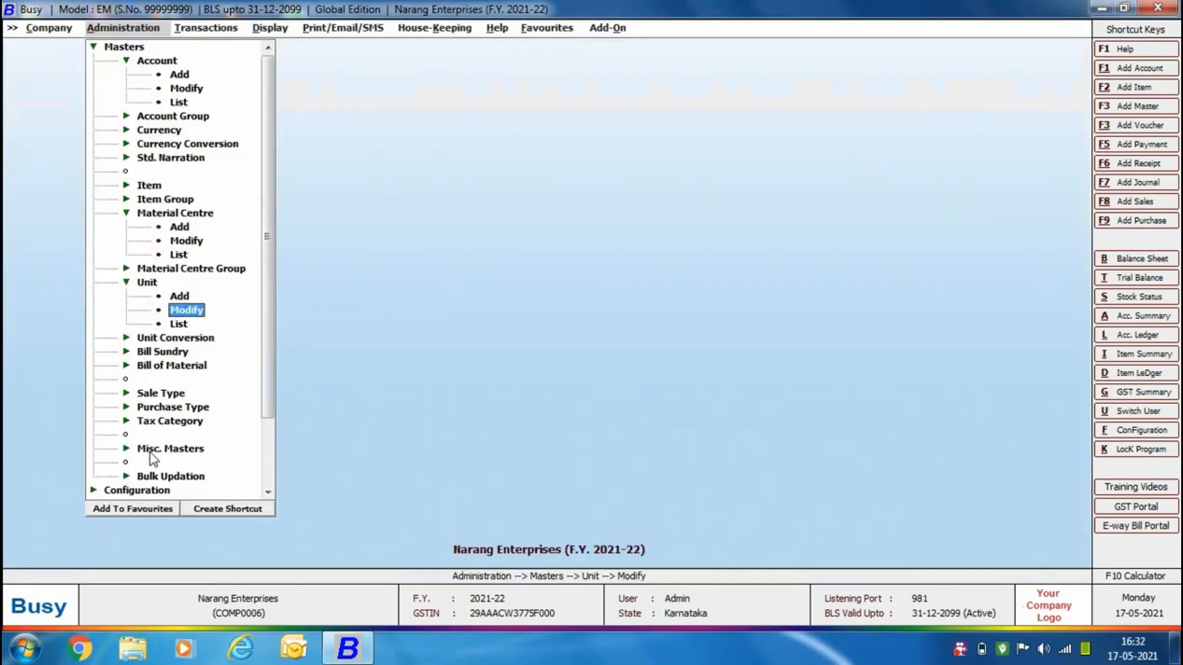
Open the Singapore country master, check its country code, and close it without changes.
left_click(152, 449)
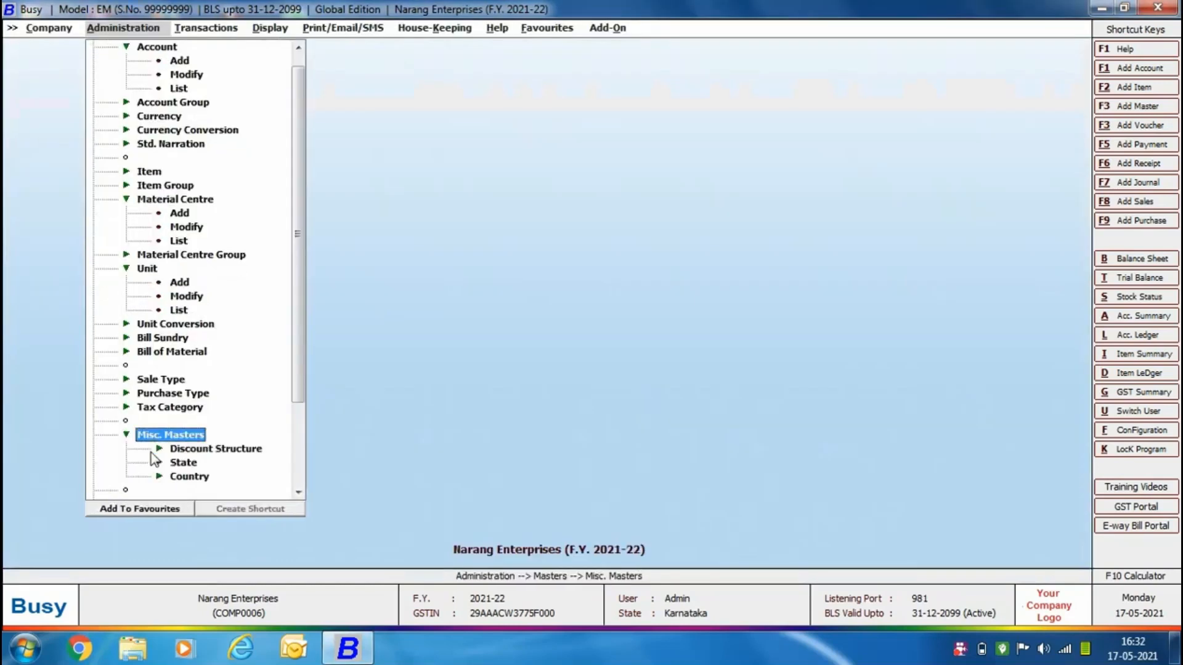
left_click(186, 478)
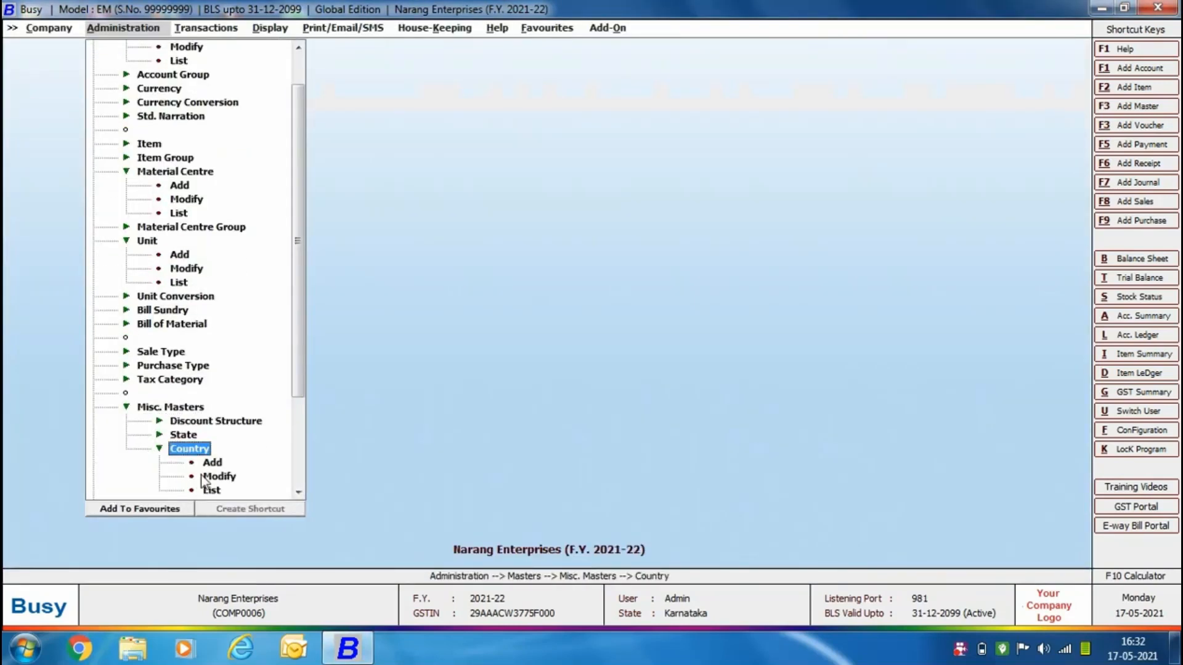
left_click(209, 476)
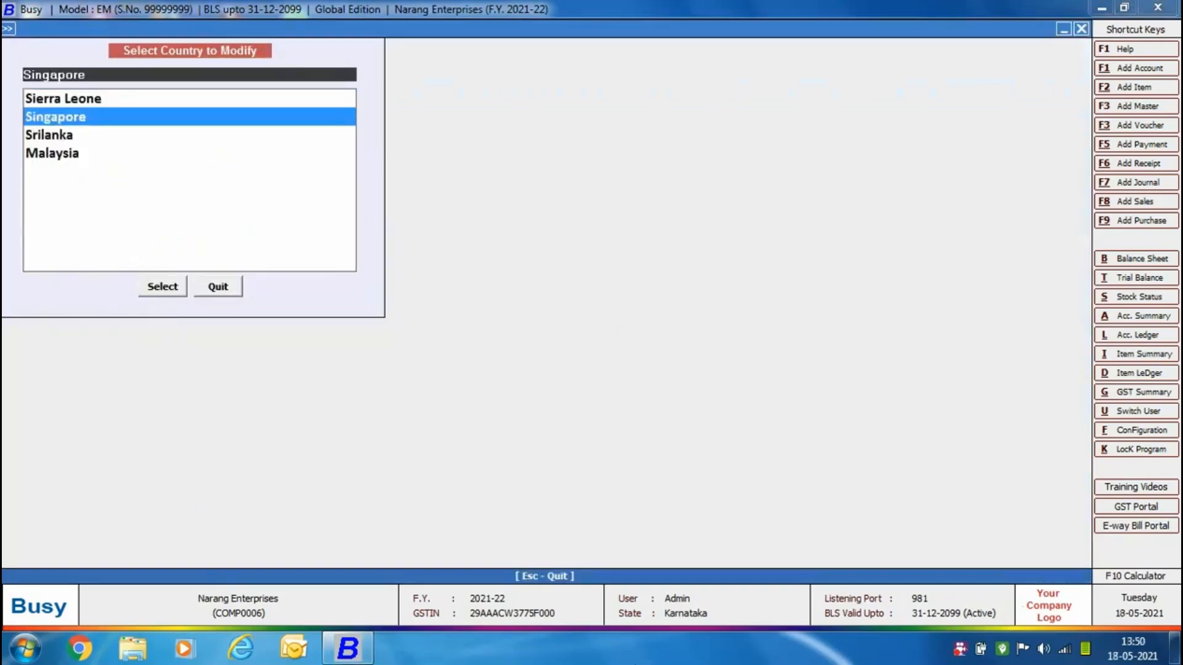
key("Return")
key("Return")
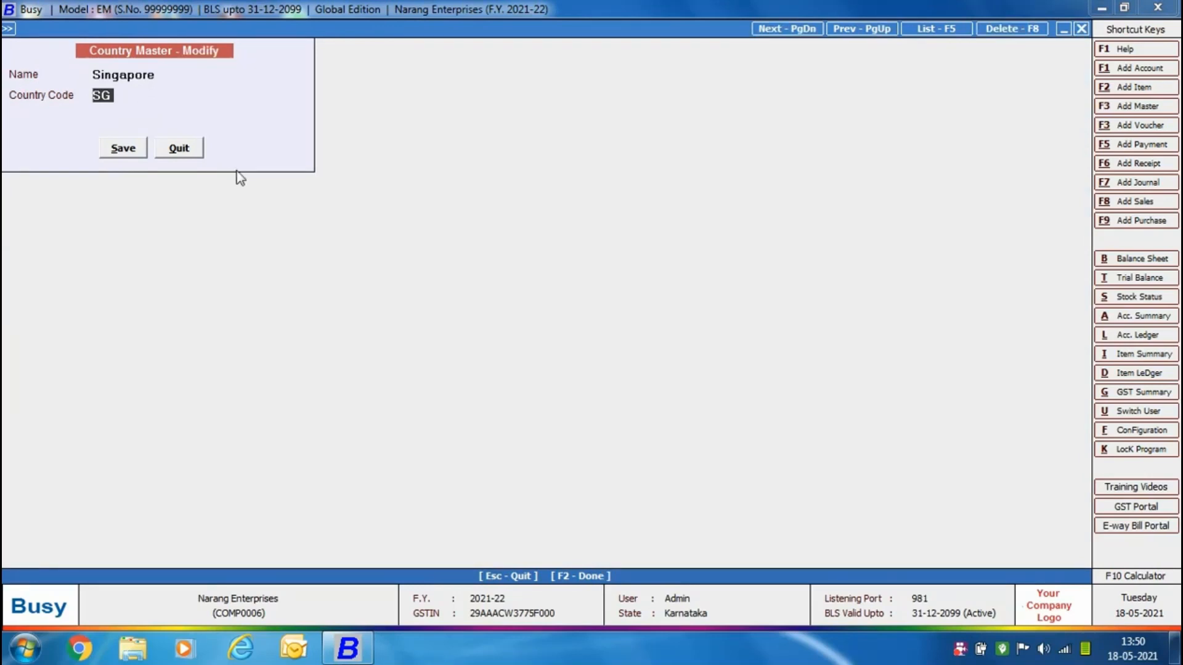
left_click(193, 154)
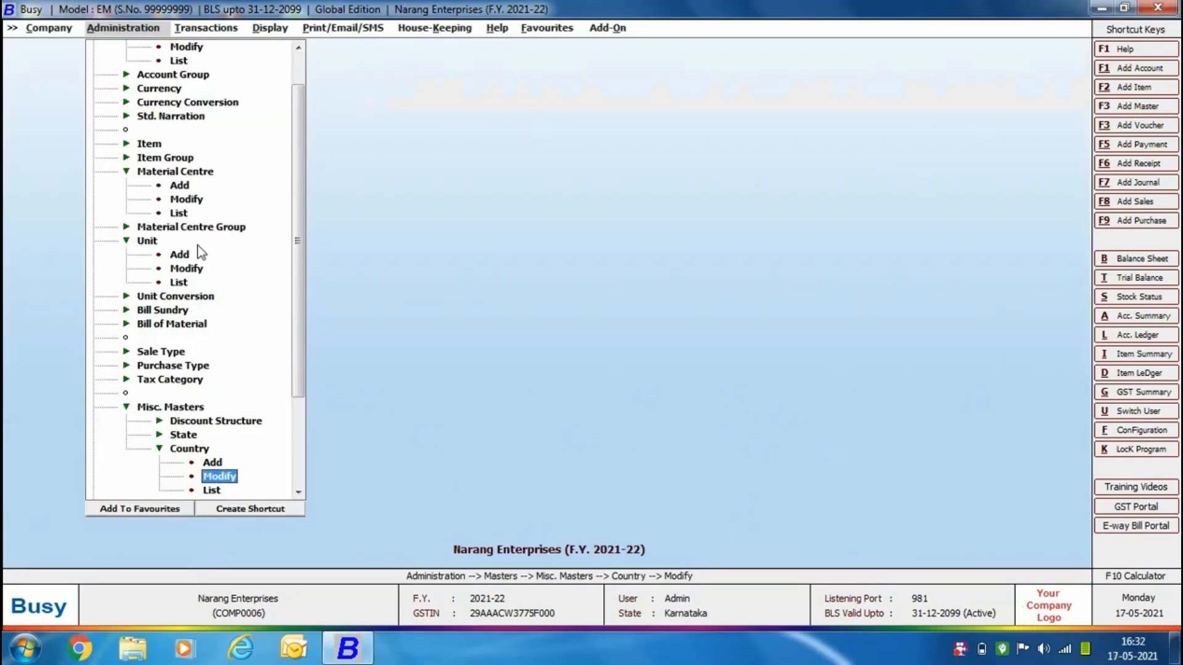
Open the $ currency master for modification and check its currency code for e-invoice.
left_click(172, 89)
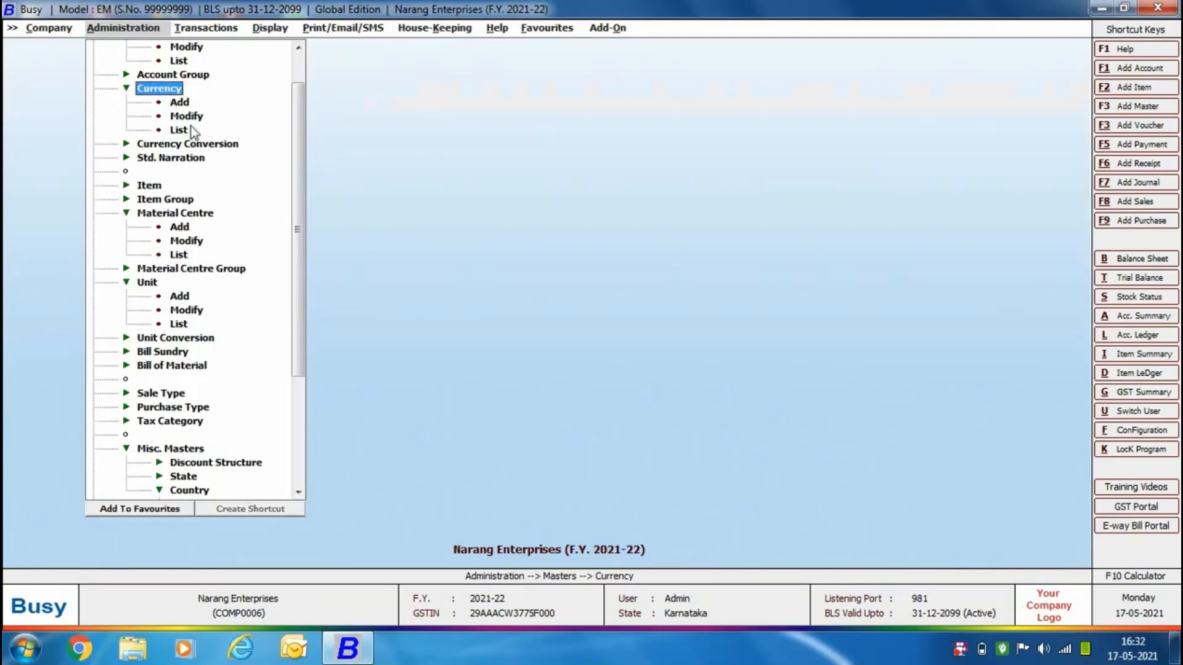
left_click(186, 117)
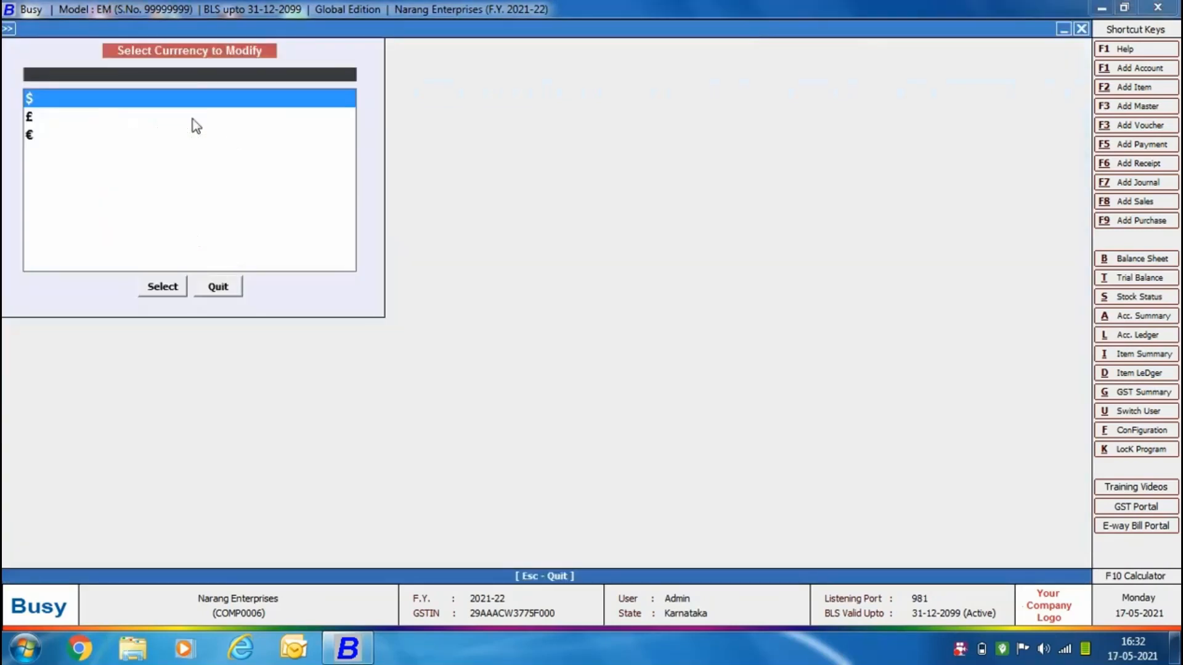
left_click(162, 289)
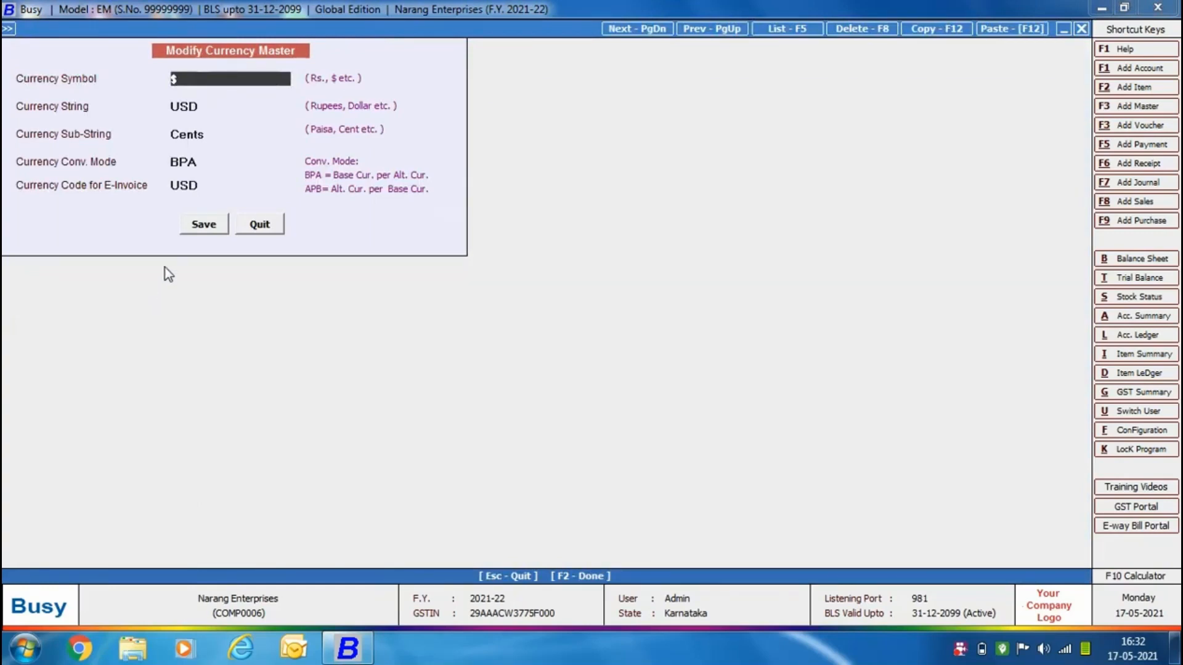
left_click(207, 189)
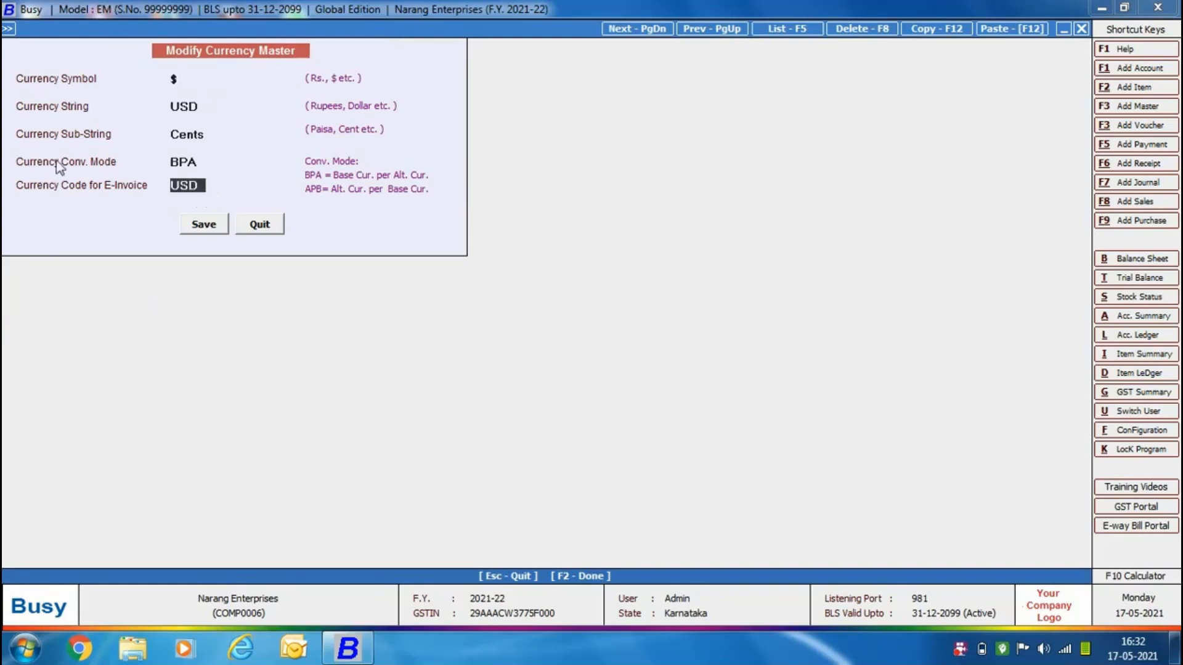
Close the $ currency master without saving any changes.
left_click(265, 225)
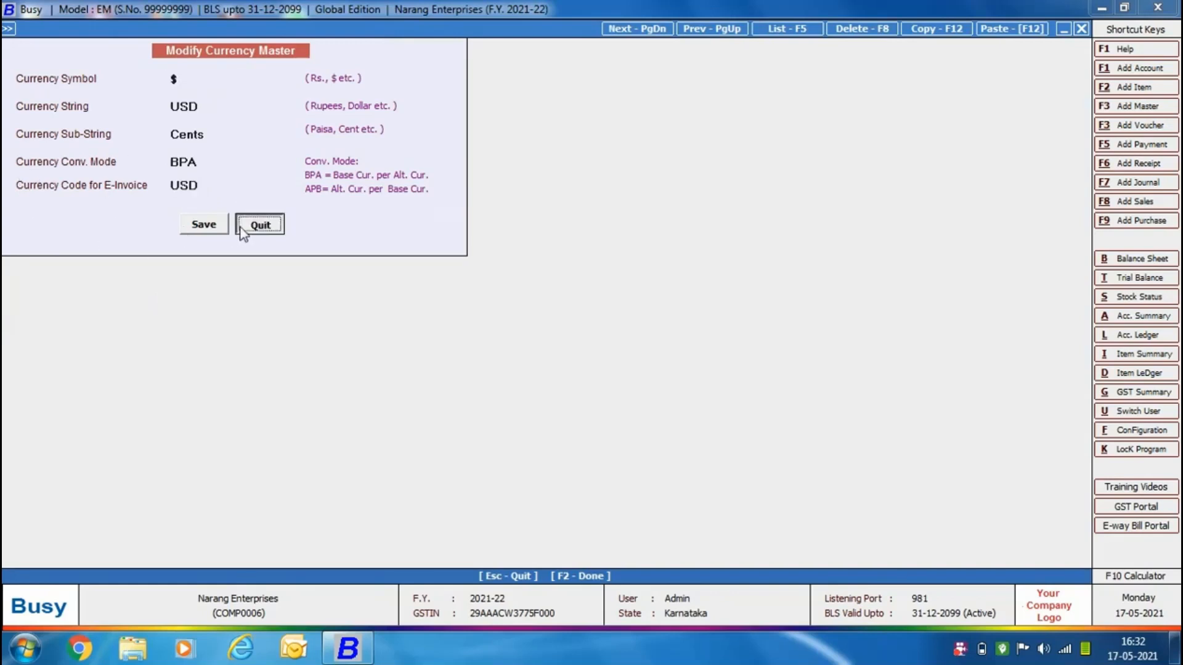
left_click(216, 286)
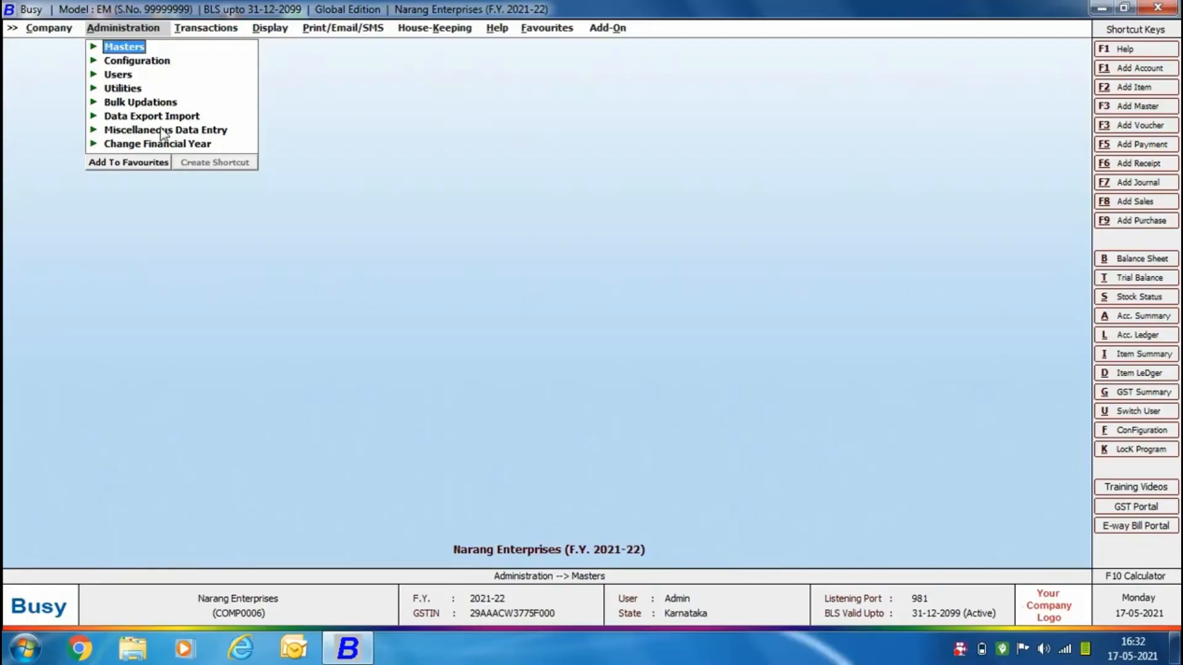
Configure the transport details input and e-invoice generation after saving in the Main sales series' voucher configuration, and save it.
double_click(161, 61)
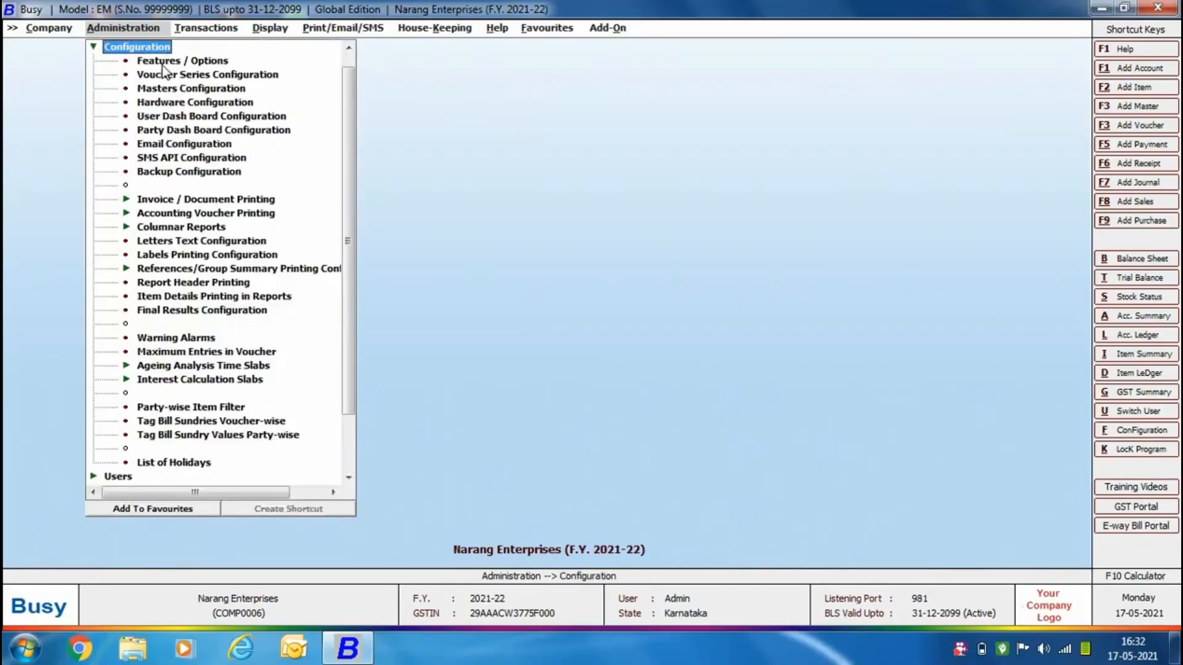
double_click(161, 76)
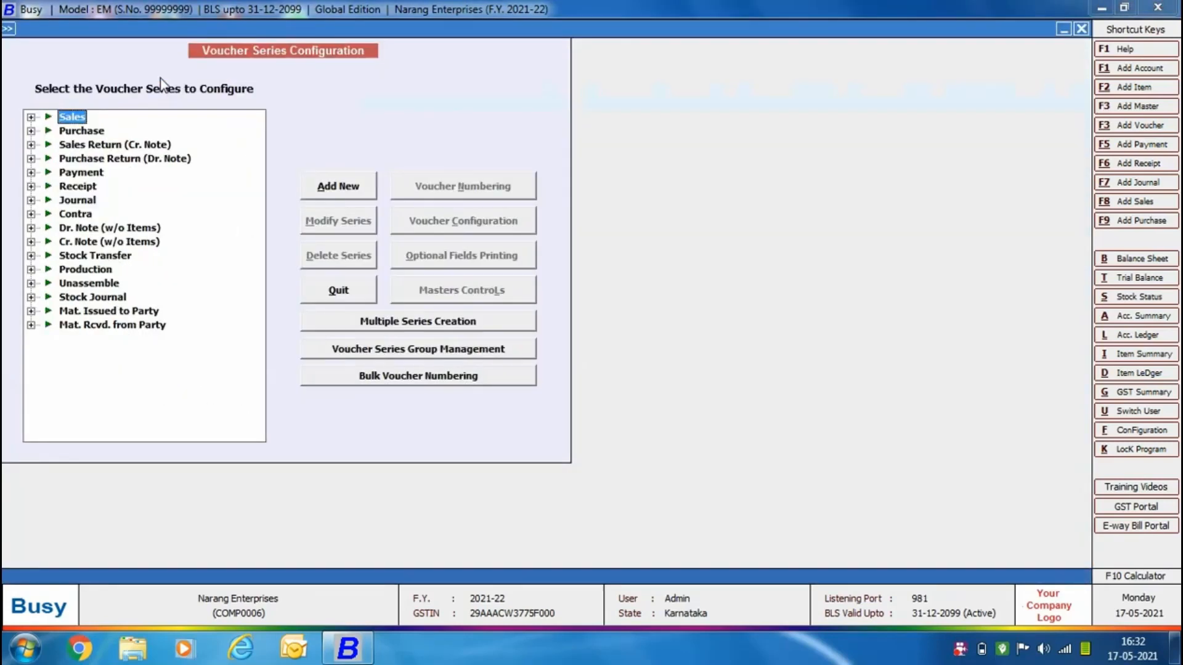
double_click(78, 118)
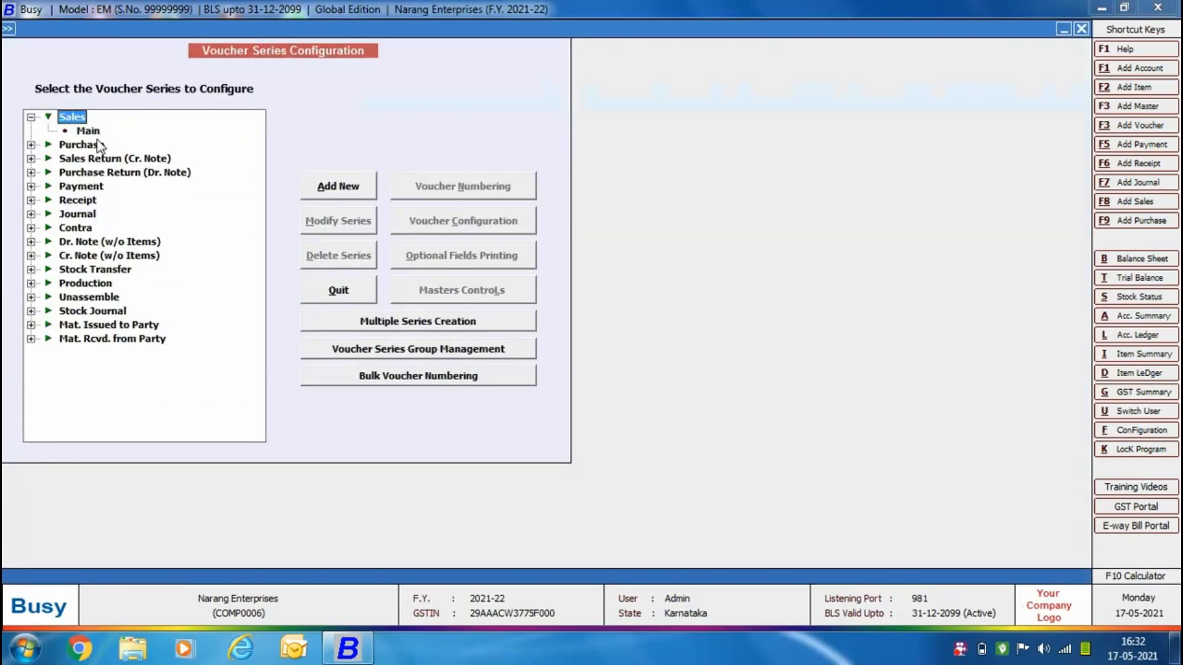
left_click(90, 131)
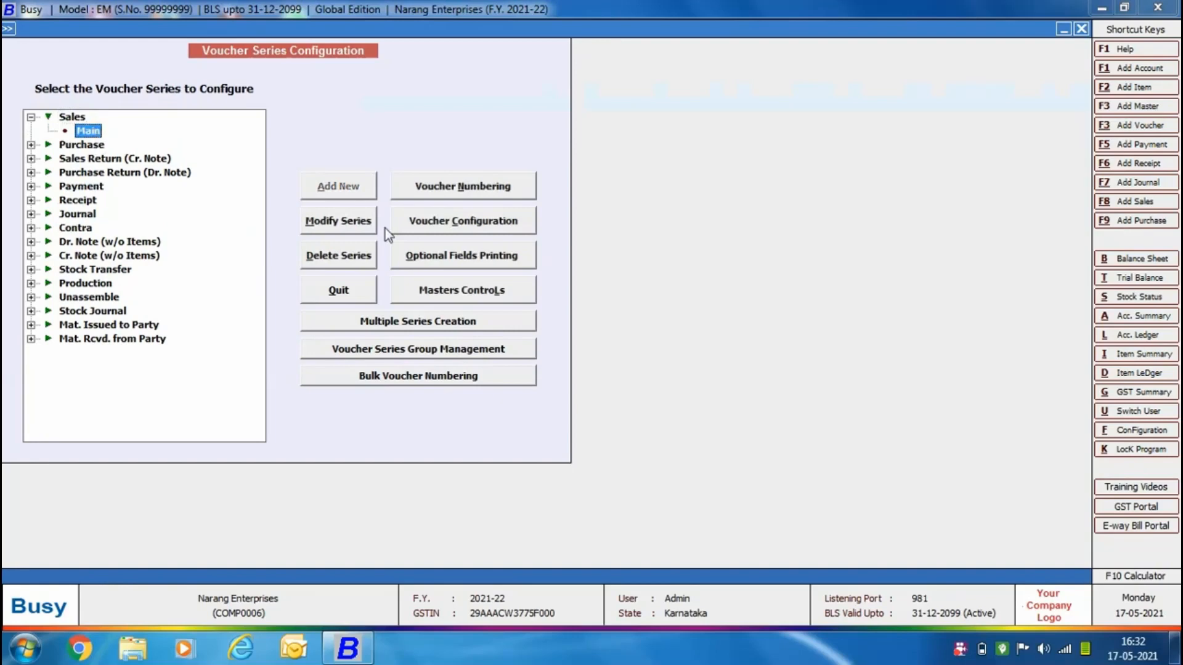
left_click(480, 229)
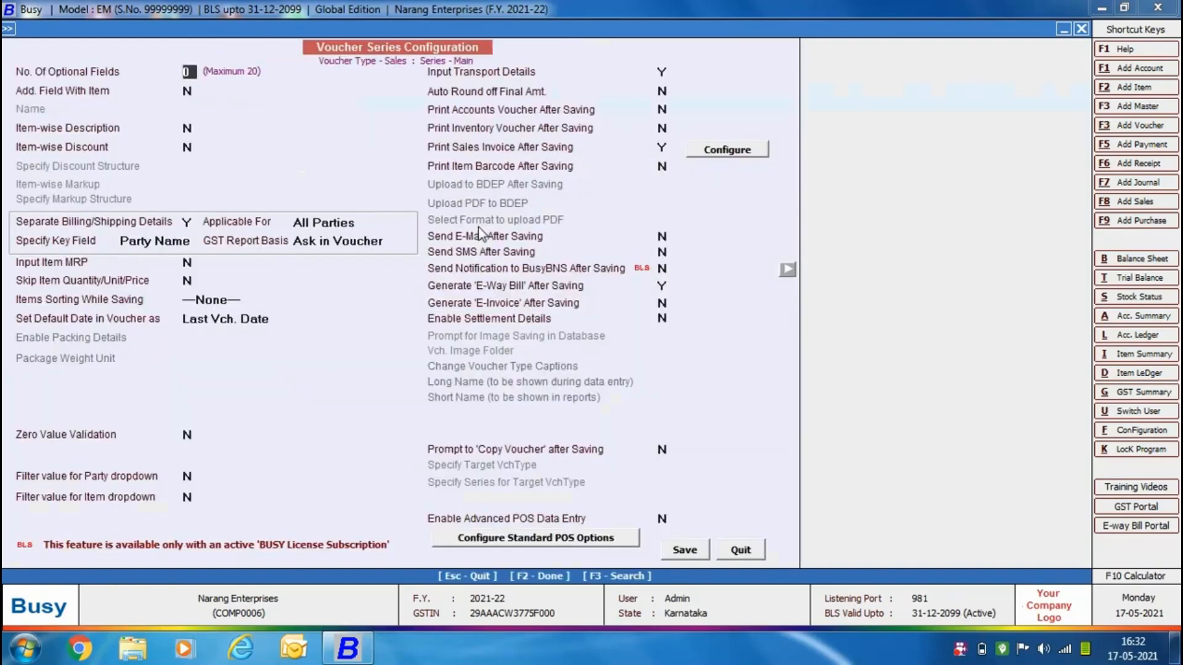
left_click(661, 72)
left_click(662, 303)
left_click(679, 548)
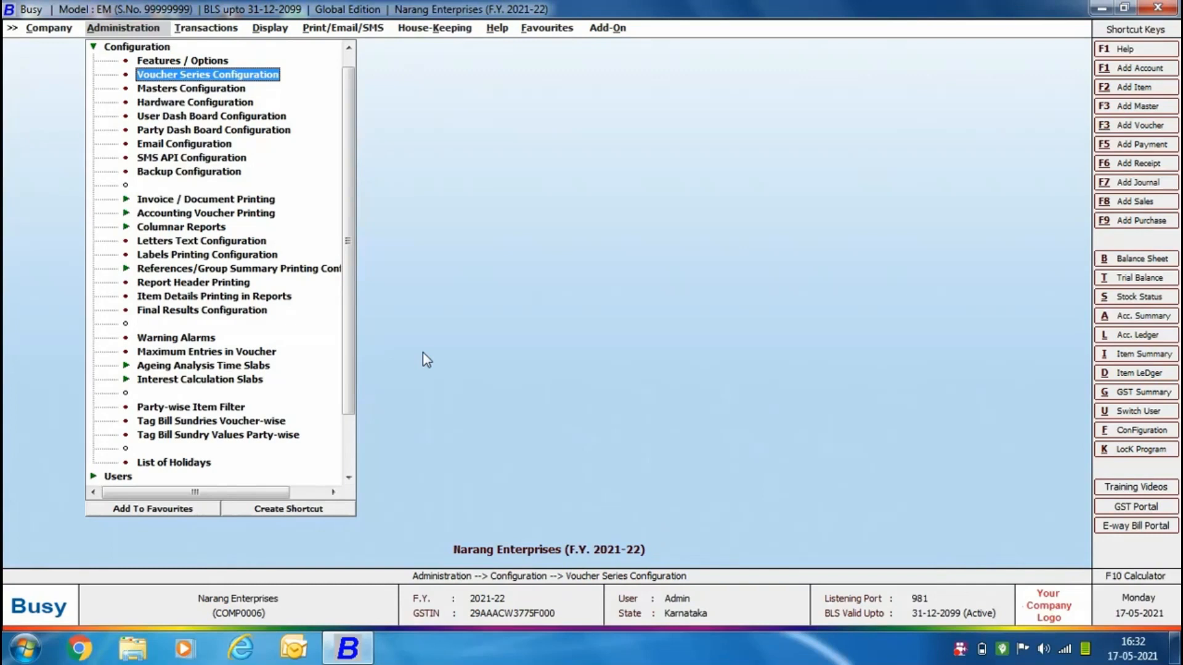
In the standard Sales Invoice printing configuration, set Print E-Invoice QR Code and Print E-Inv. IRN/Ack.No./Ack. Date to Y and save.
double_click(250, 199)
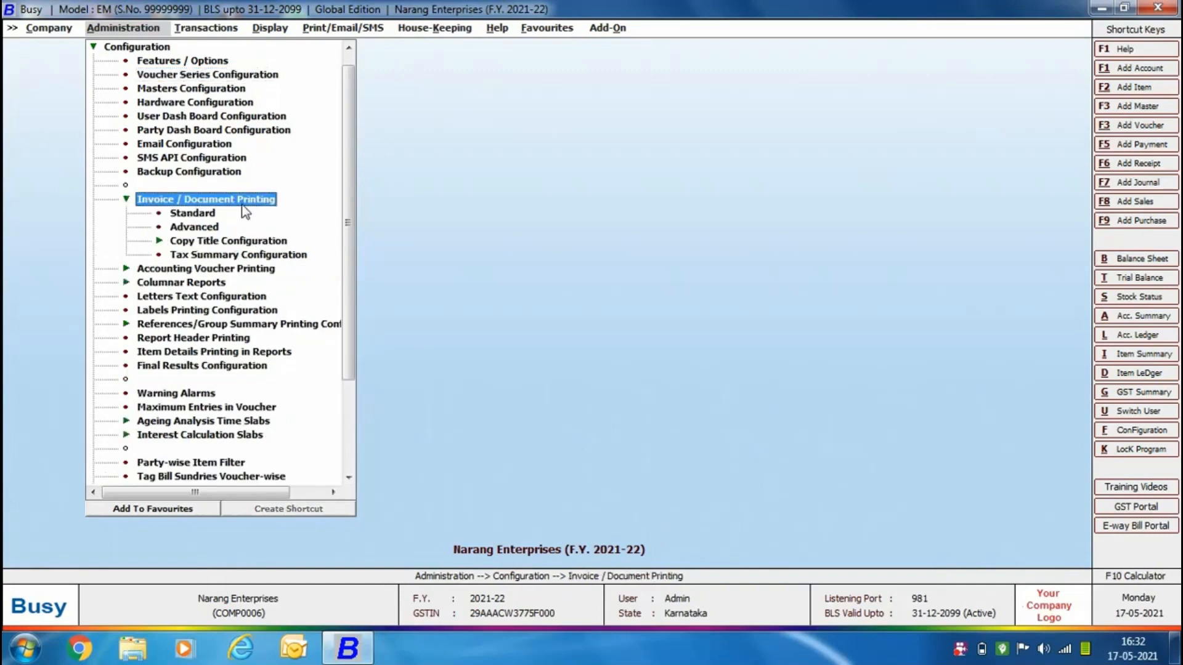
double_click(200, 214)
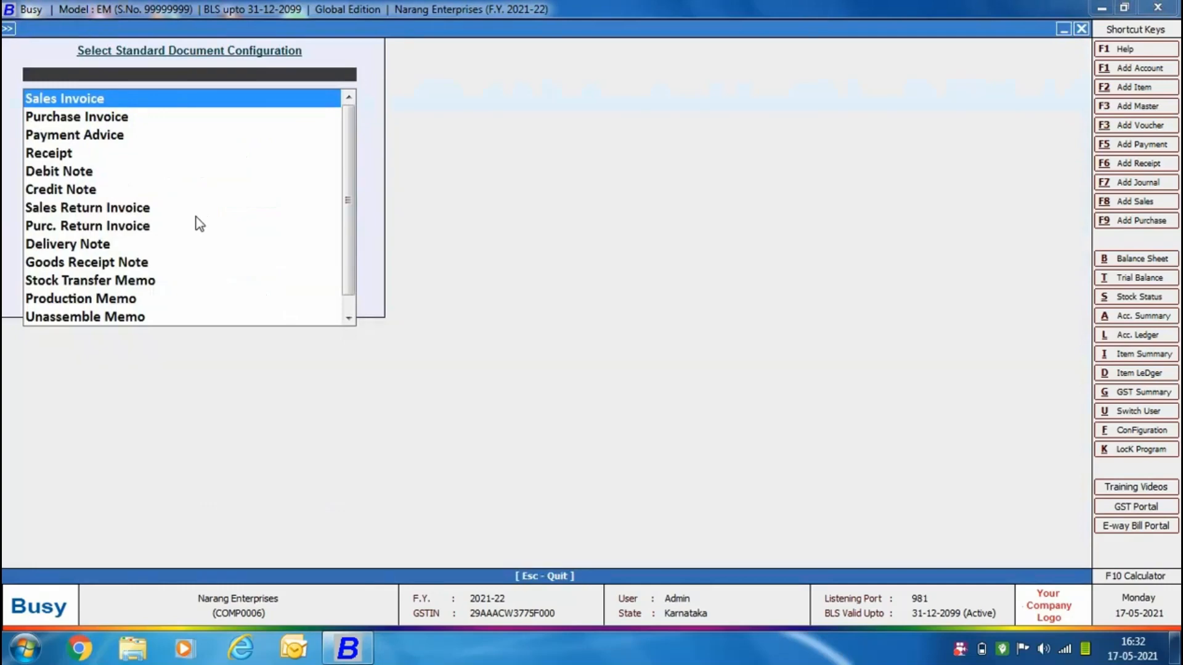
key("Return")
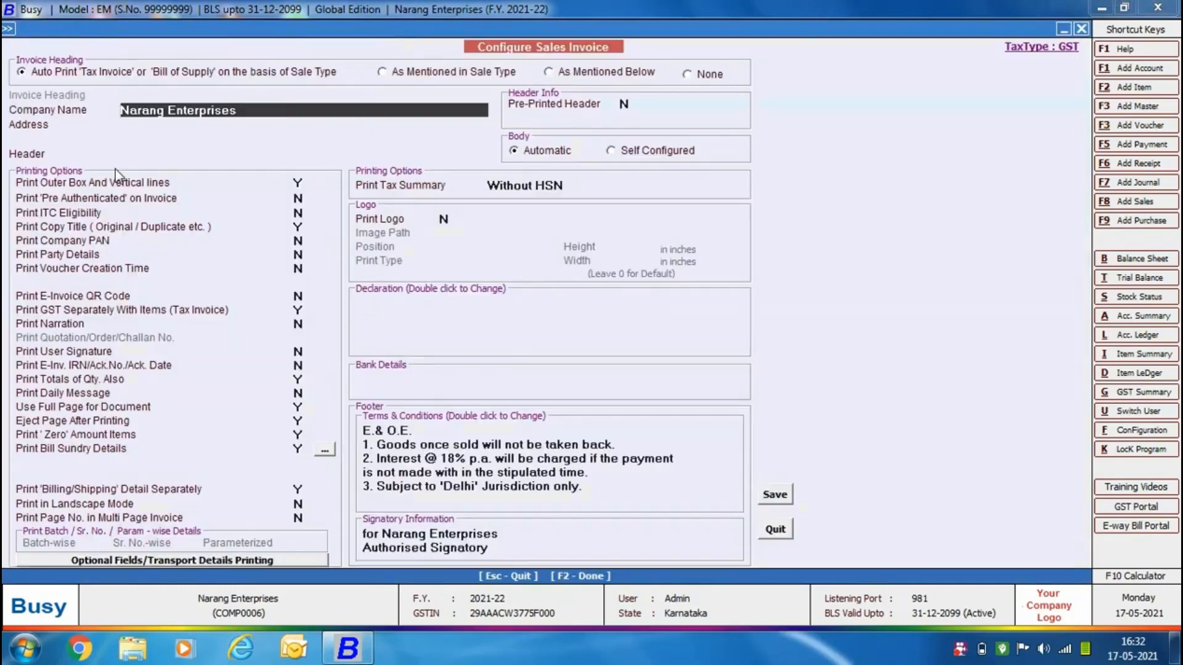
left_click(301, 295)
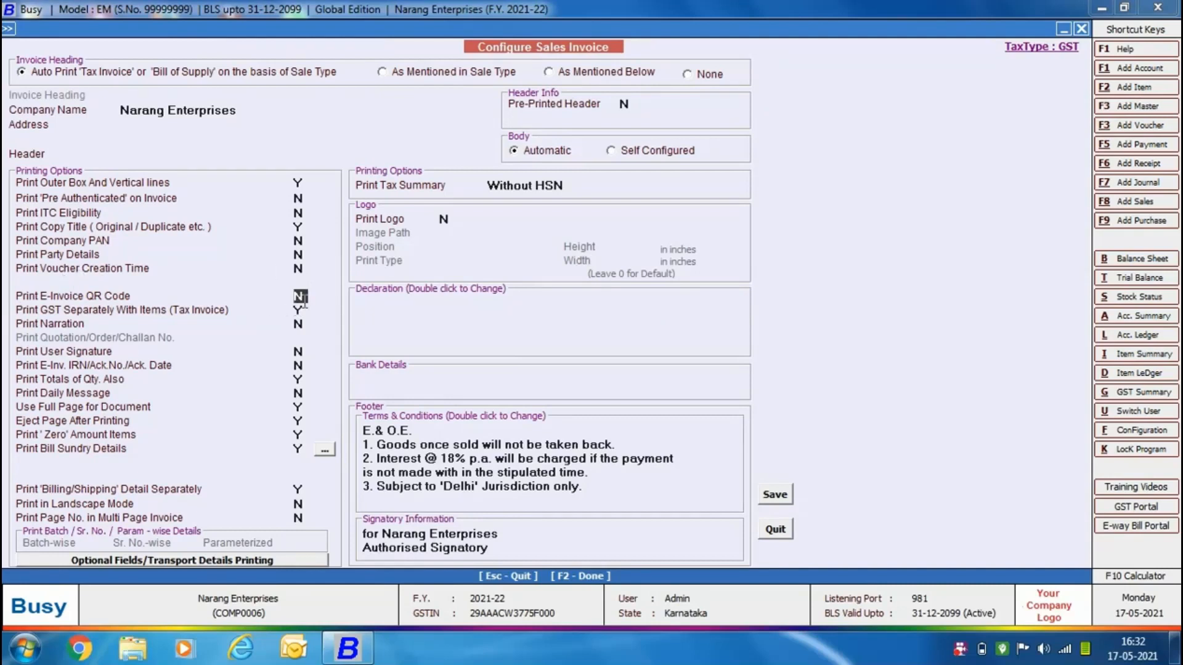
type("Y")
left_click(301, 366)
key("y")
left_click(767, 495)
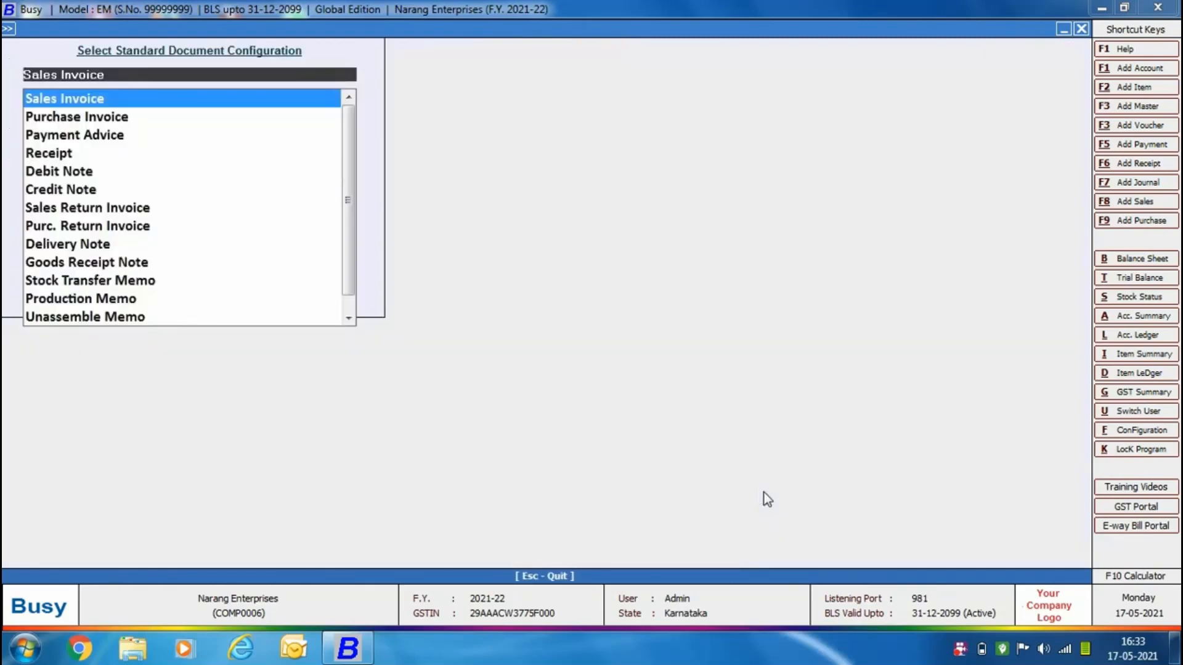
key("Escape")
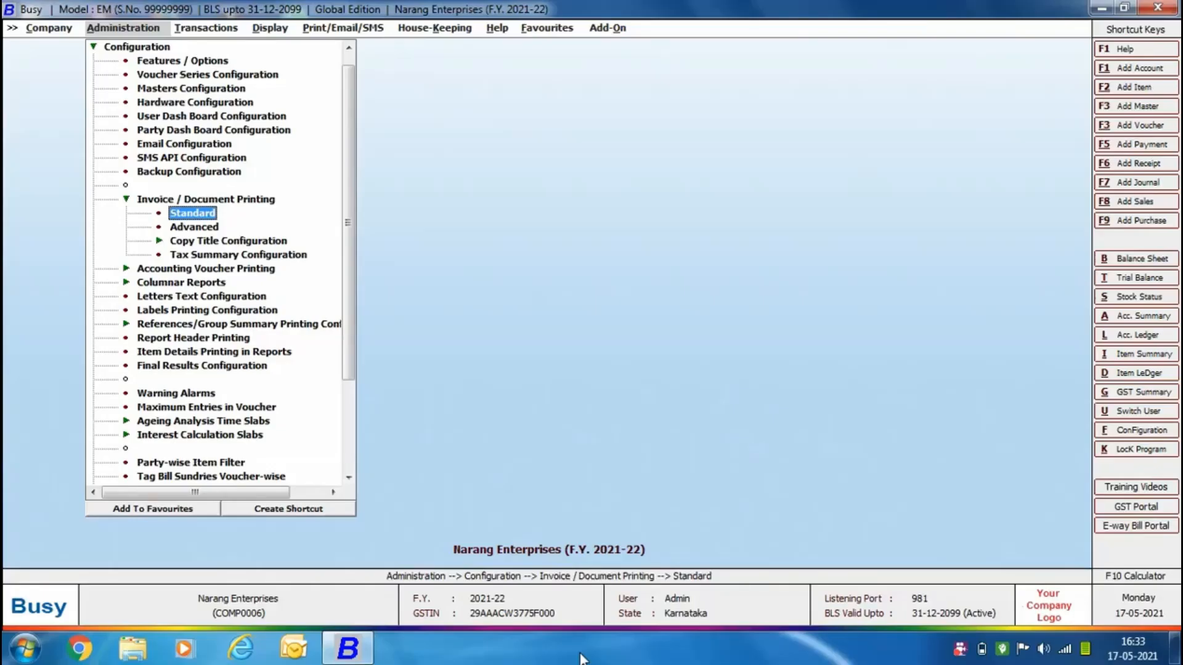
Start a new sales voucher dated 17-05-2021 with sale type I/GST-18%.
left_click(188, 28)
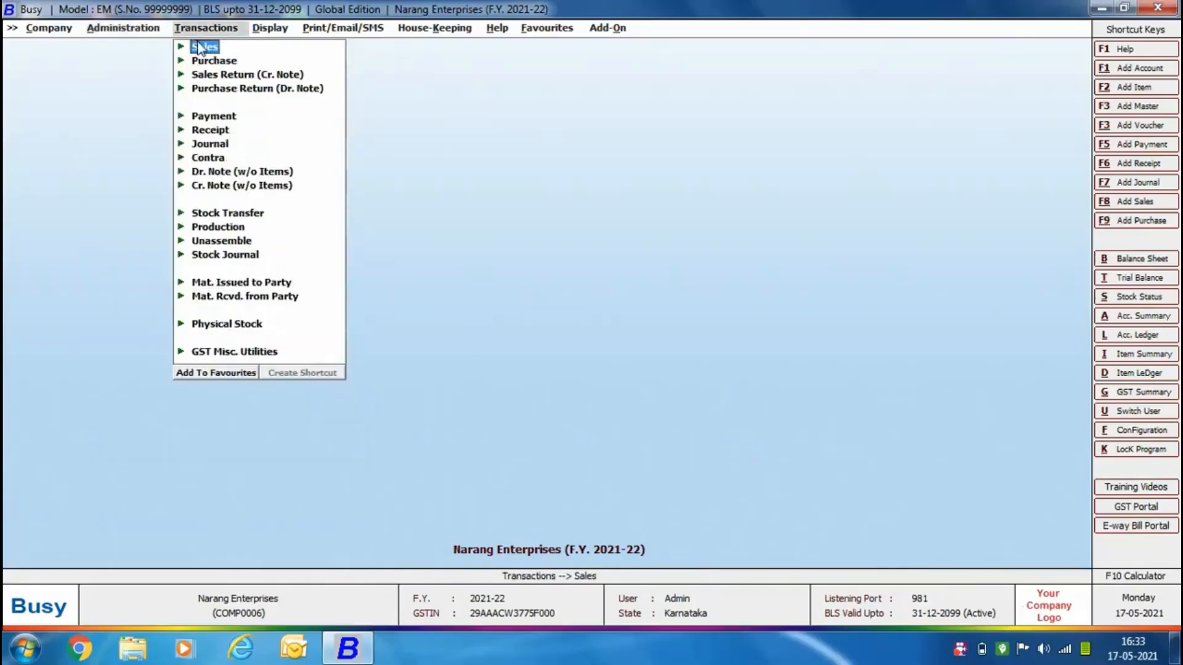
left_click(204, 46)
left_click(232, 57)
key("Return")
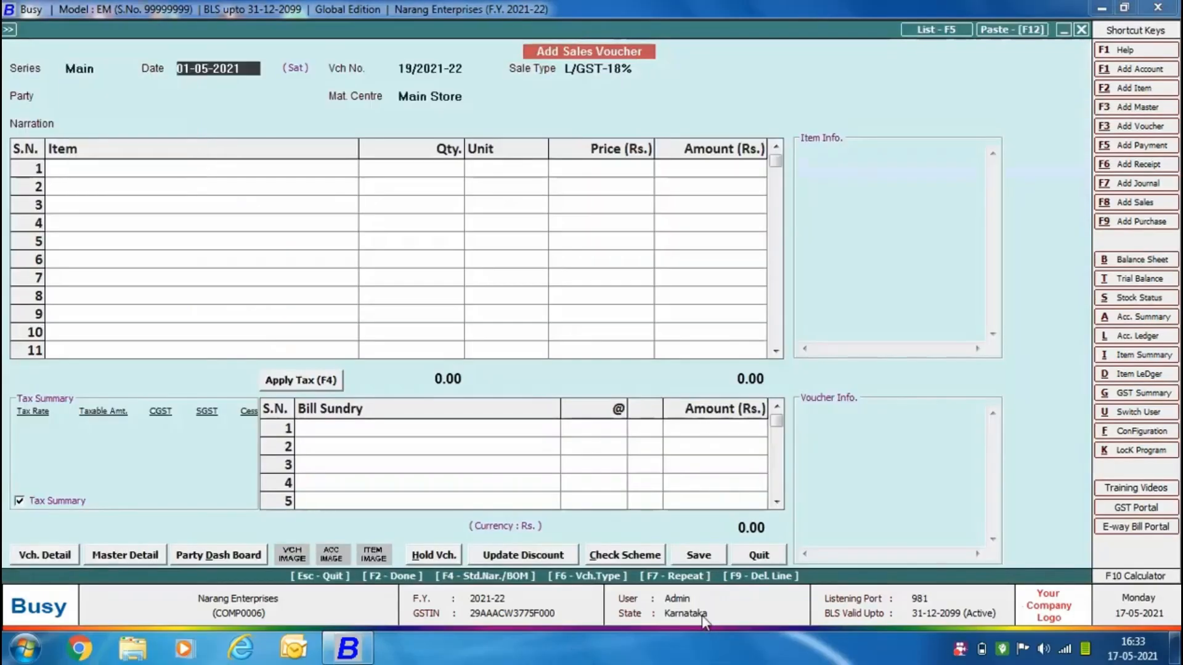
type("17-05")
key("Return")
type("i")
key("Down")
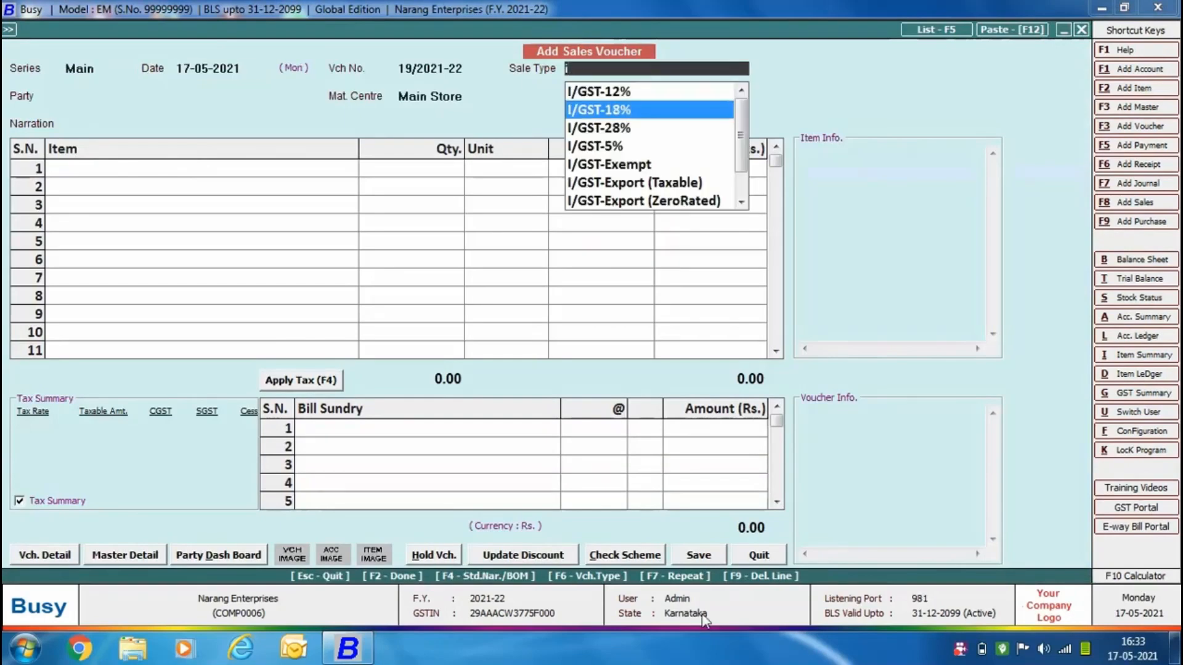
key("Return")
Select Busy Infotech Pvt. Ltd. as the party and accept its billing/shipping details with GST report basis As Per Party Master.
type("bu")
key("Return")
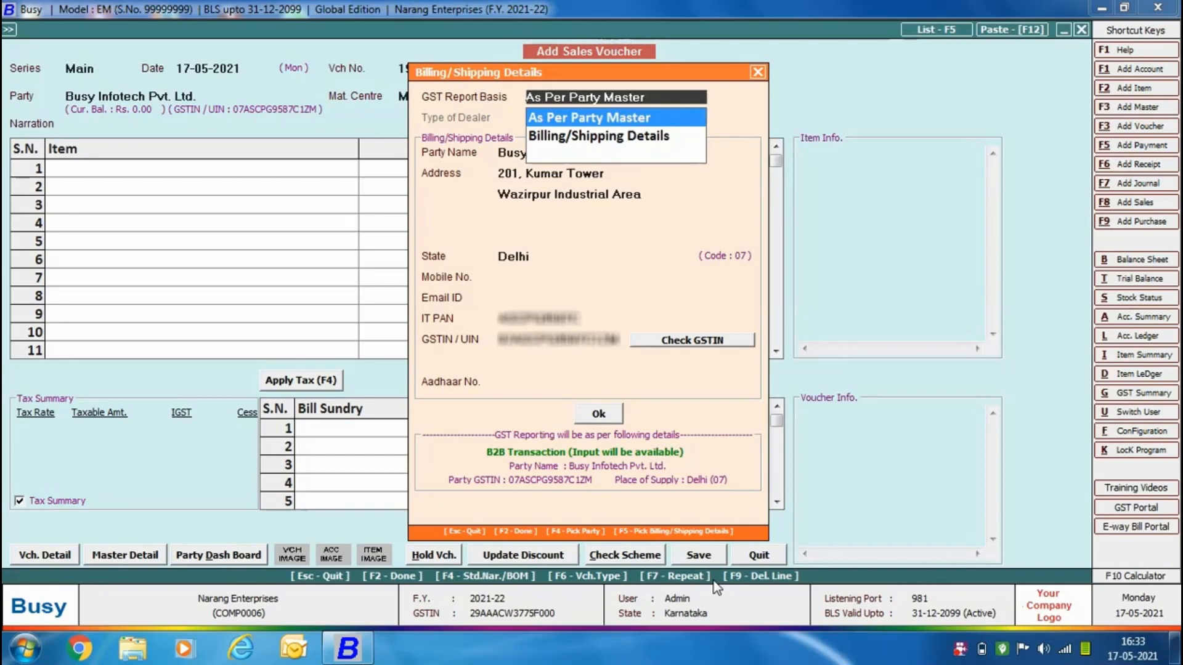
key("Return")
key("Return")
Add the item Godrej Regrigerator 255 Litre with quantity 5 Pcs. at a price of Rs. 32,000.
key("Return")
type("go")
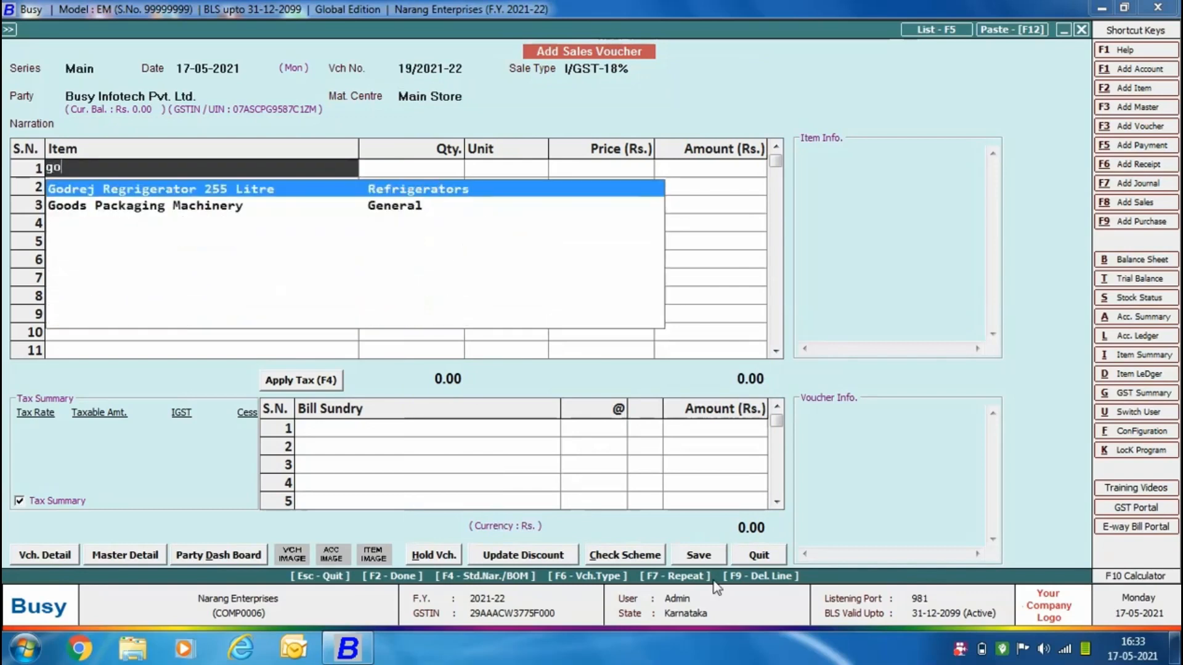
key("Return")
type("5")
key("Return")
Finish the item list and apply 18% IGST as the voucher's bill sundry.
key("Return")
type("32000")
key("Return")
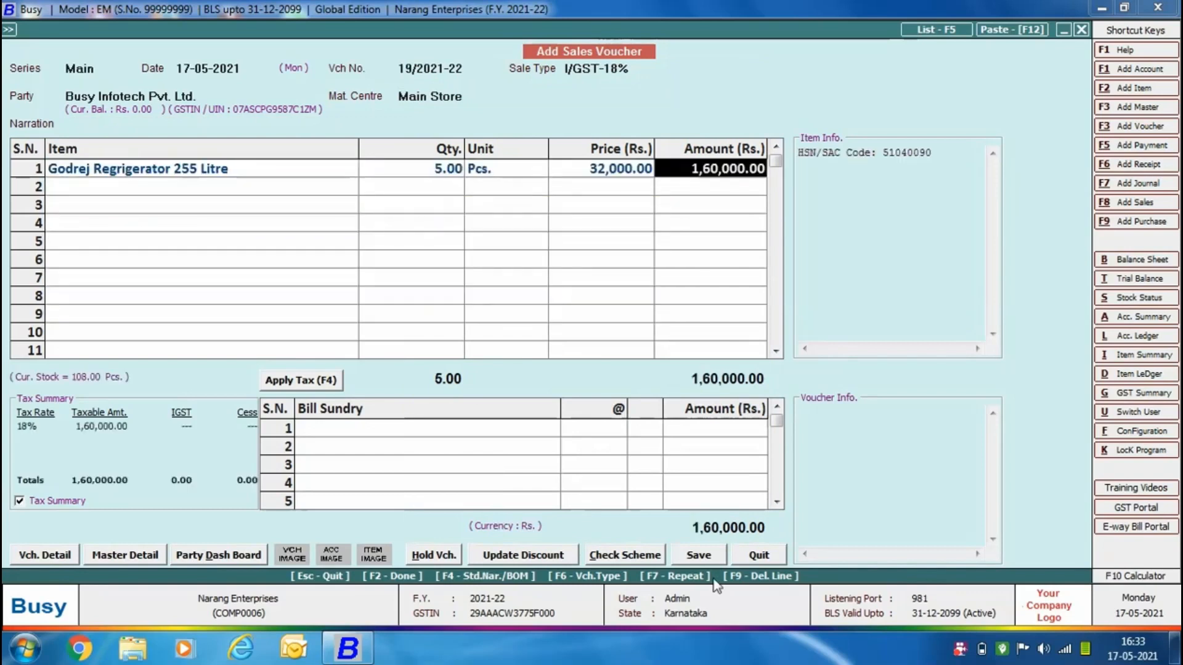
key("Return")
key("Return")
key("F4")
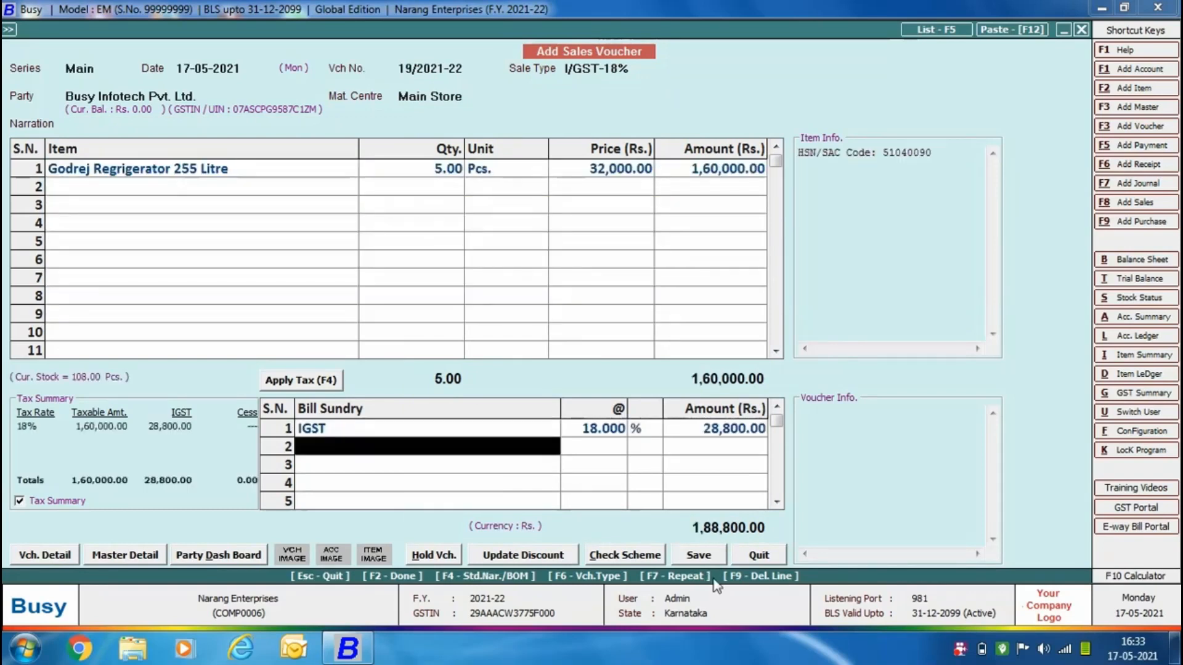
Choose Avtar Transport Services in the transport details, and check the new transporter form and the transporter GSTIN/ID list without changes.
key("Return")
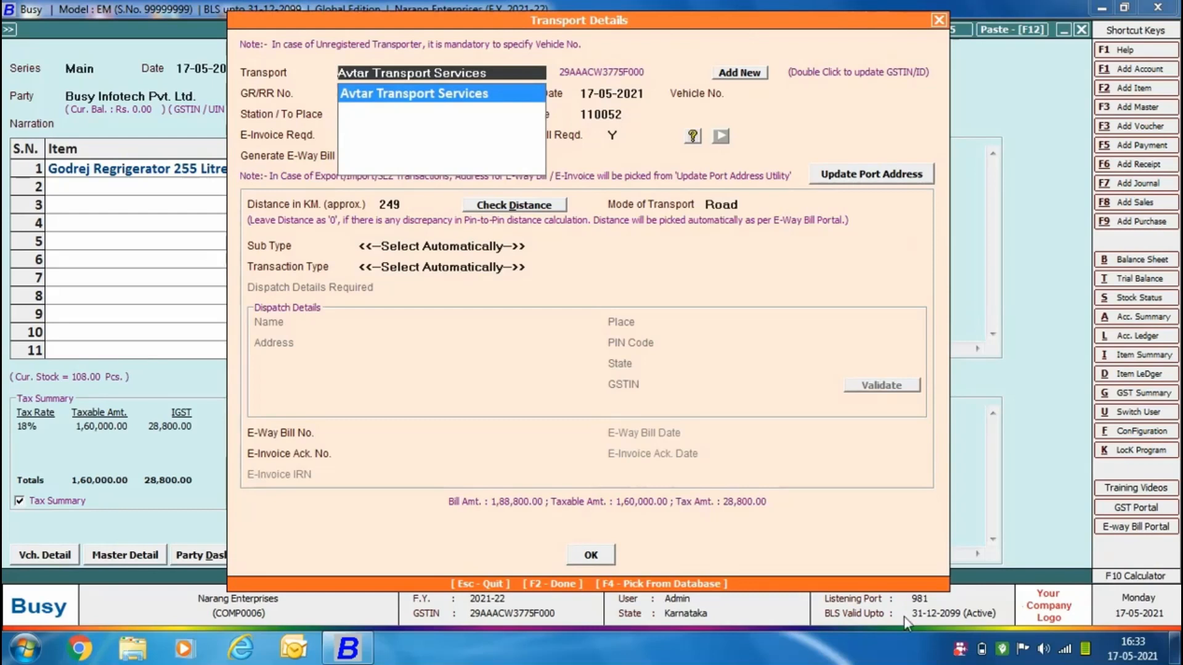
key("Return")
left_click(748, 75)
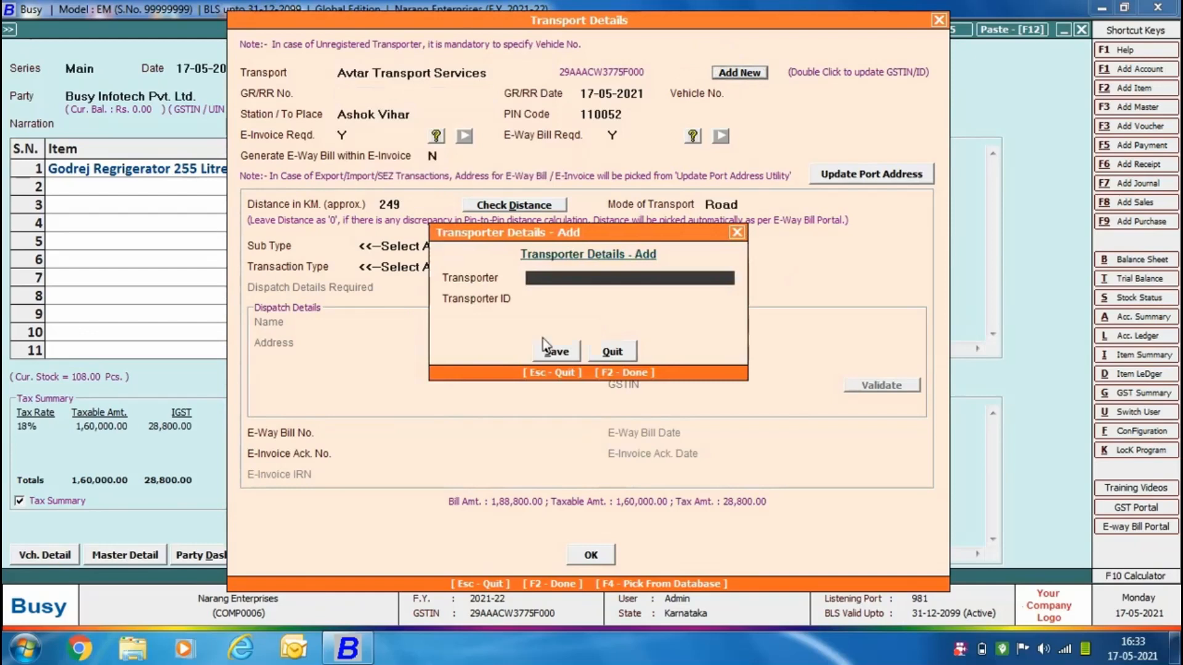
left_click(612, 352)
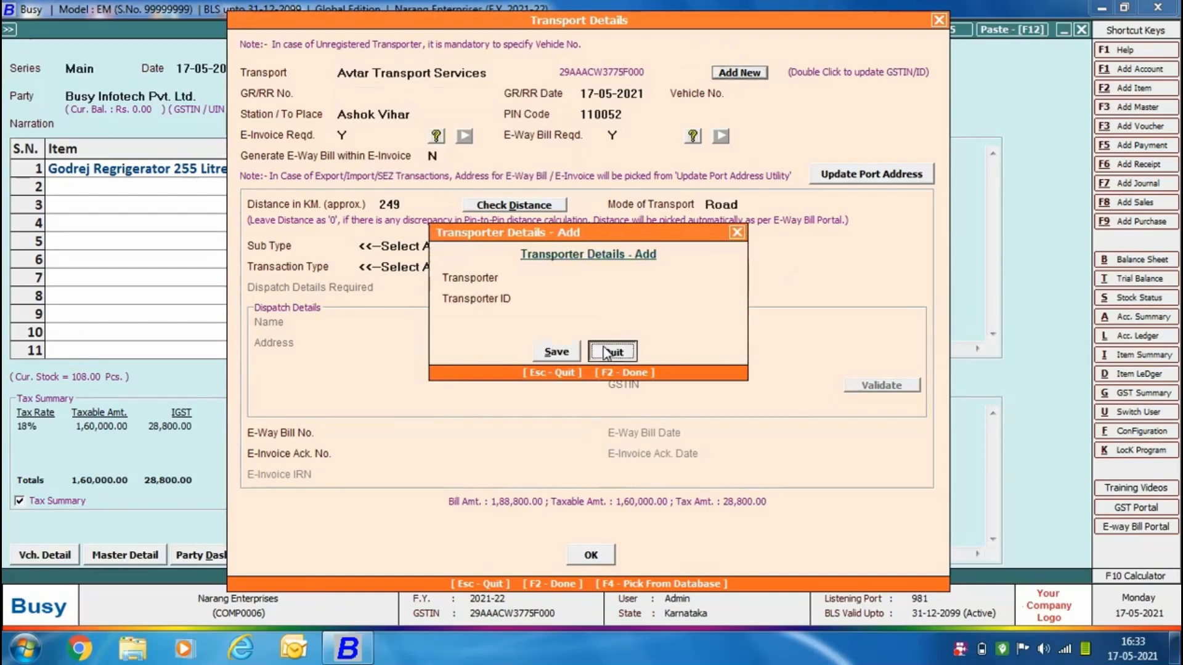
double_click(855, 73)
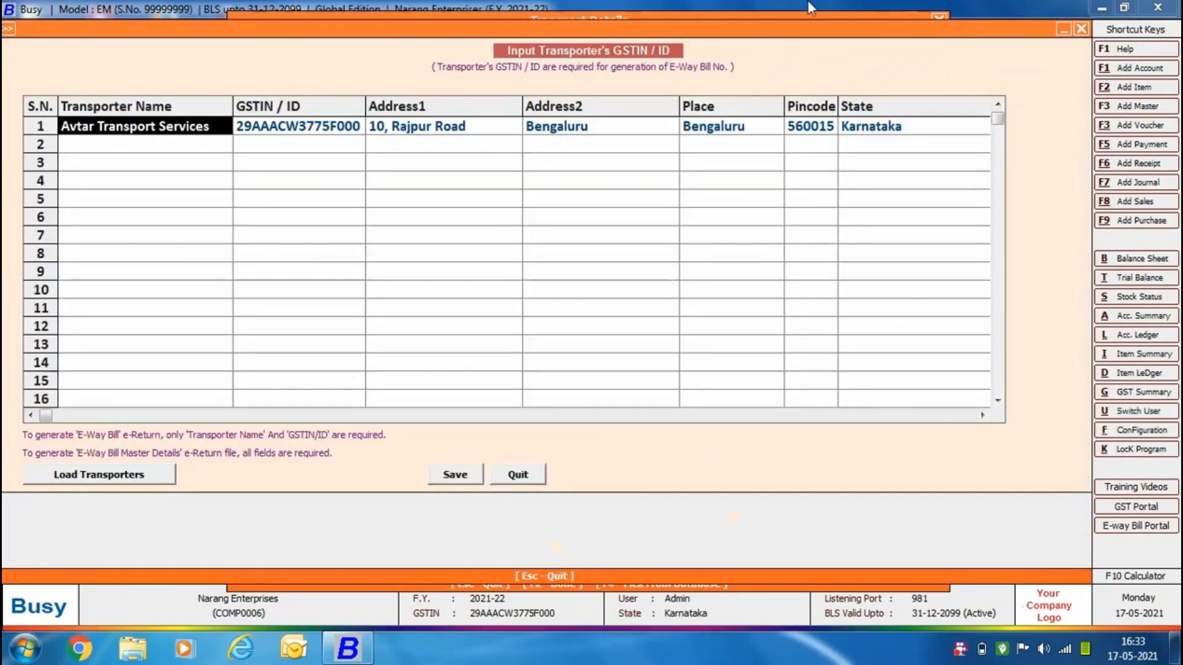
left_click(518, 475)
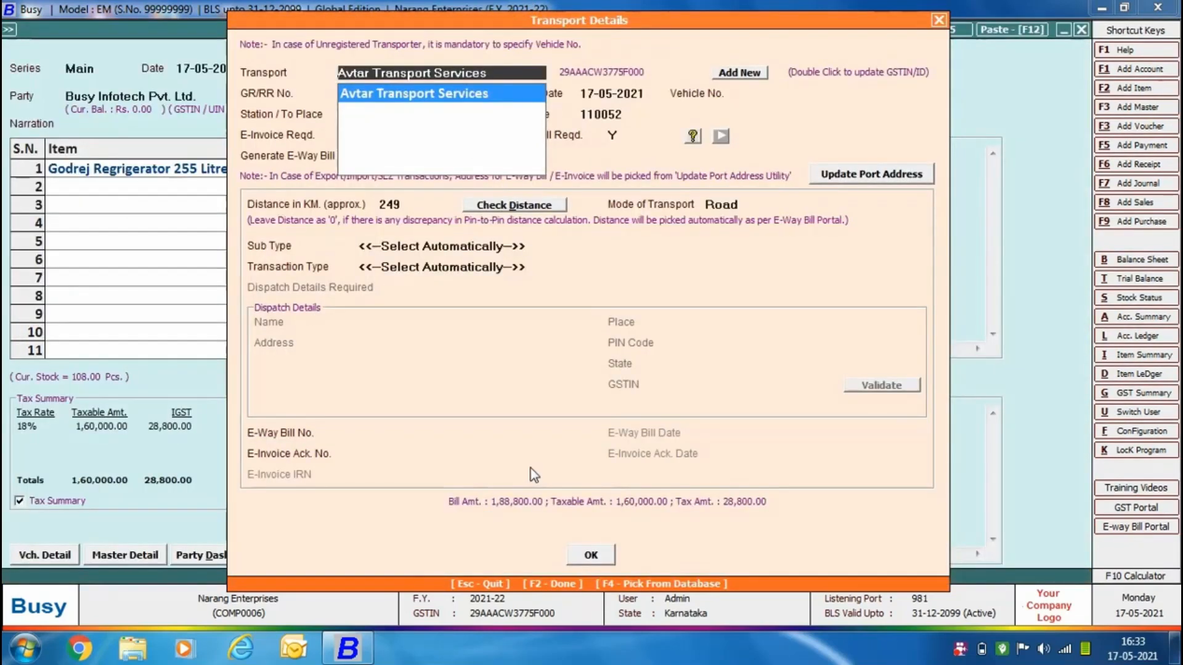
Enter GR/RR number 342115 and vehicle number KA12KA1234 in the transport details, keeping the GR/RR date.
type("342115")
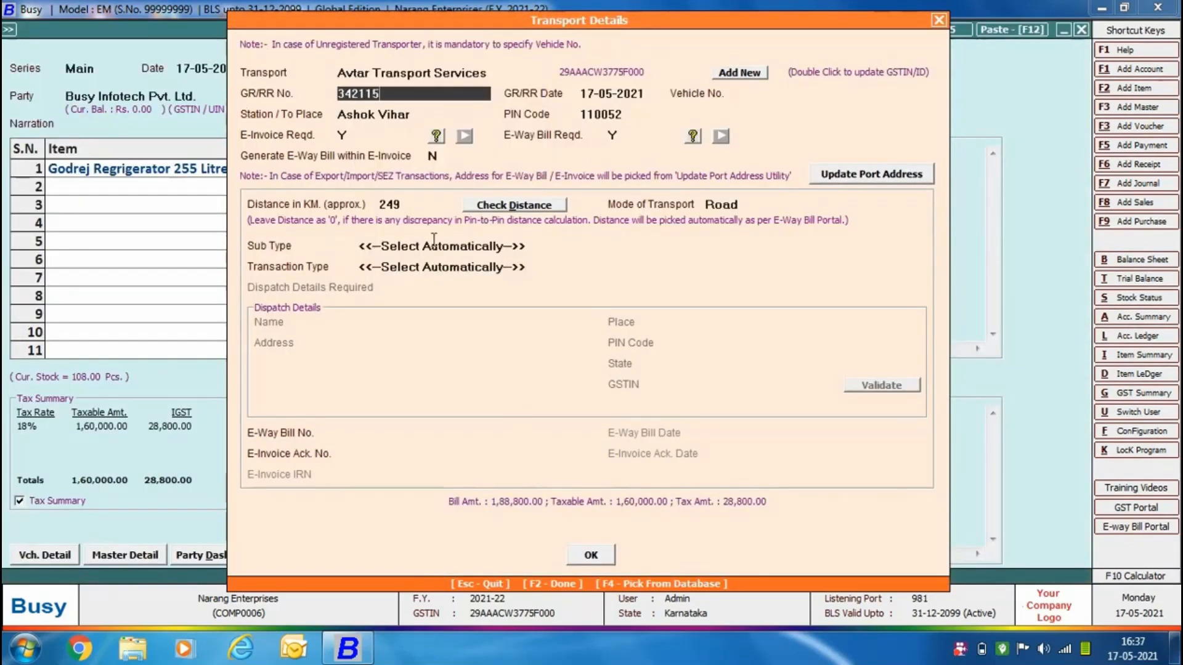
key("Return")
key("Return")
type("KA12KA1234")
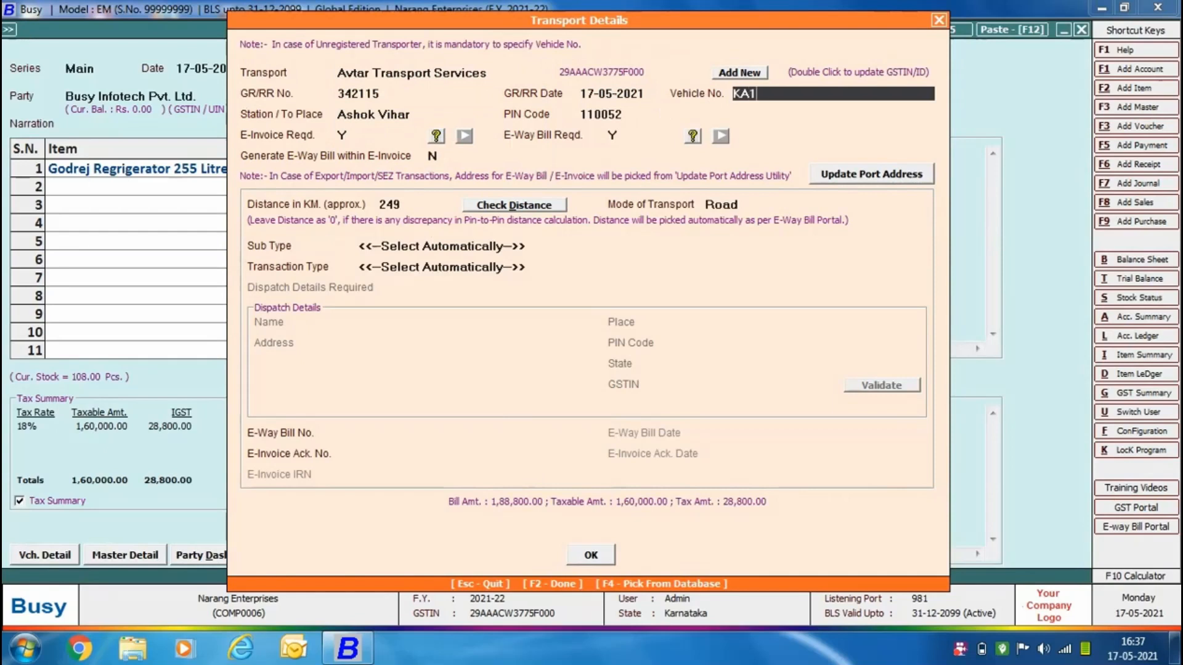
key("Return")
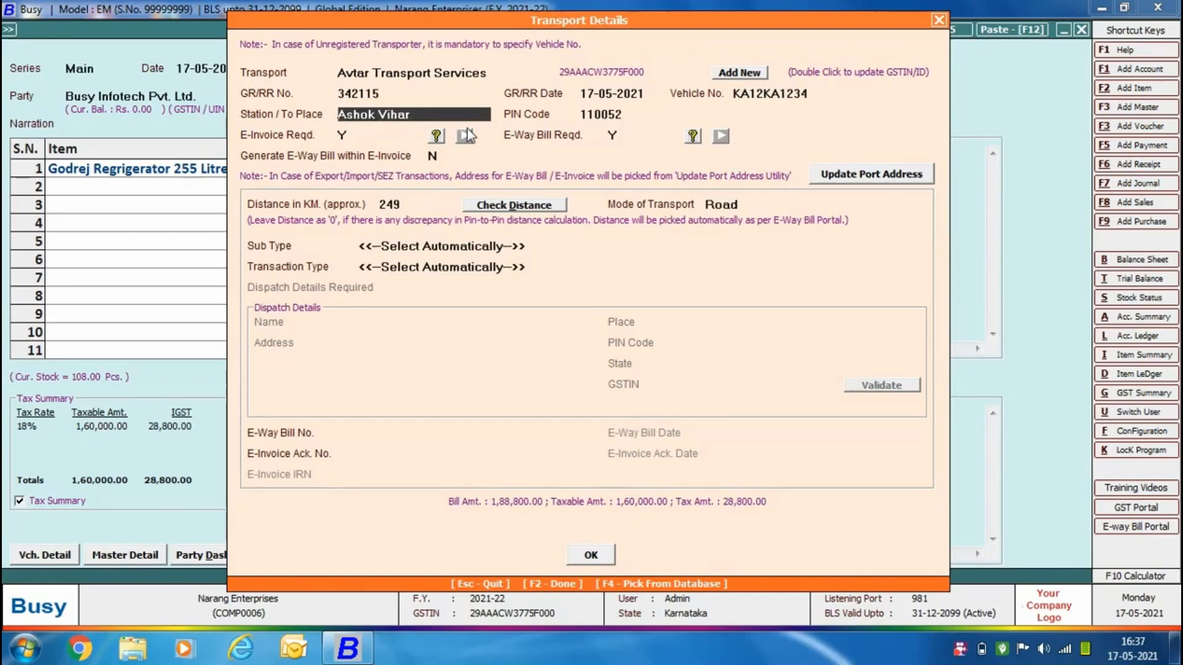
Set Generate E-Way Bill within E-Invoice to Y, then check the distance and update it to 2,164 km.
key("Return")
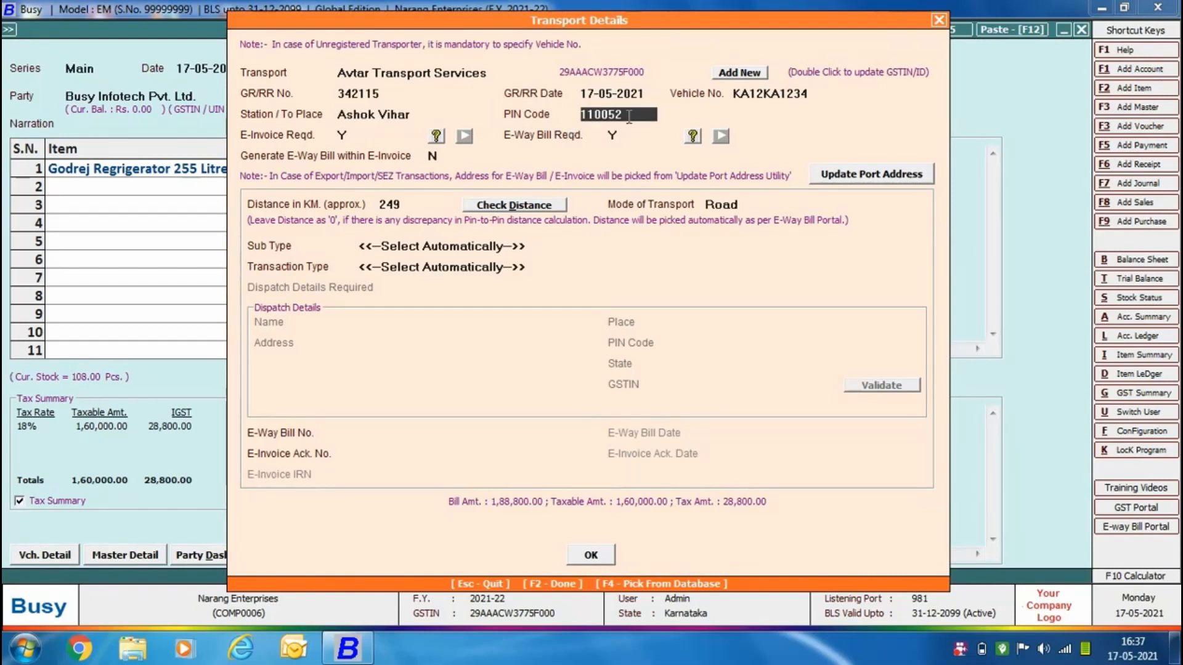
key("Return")
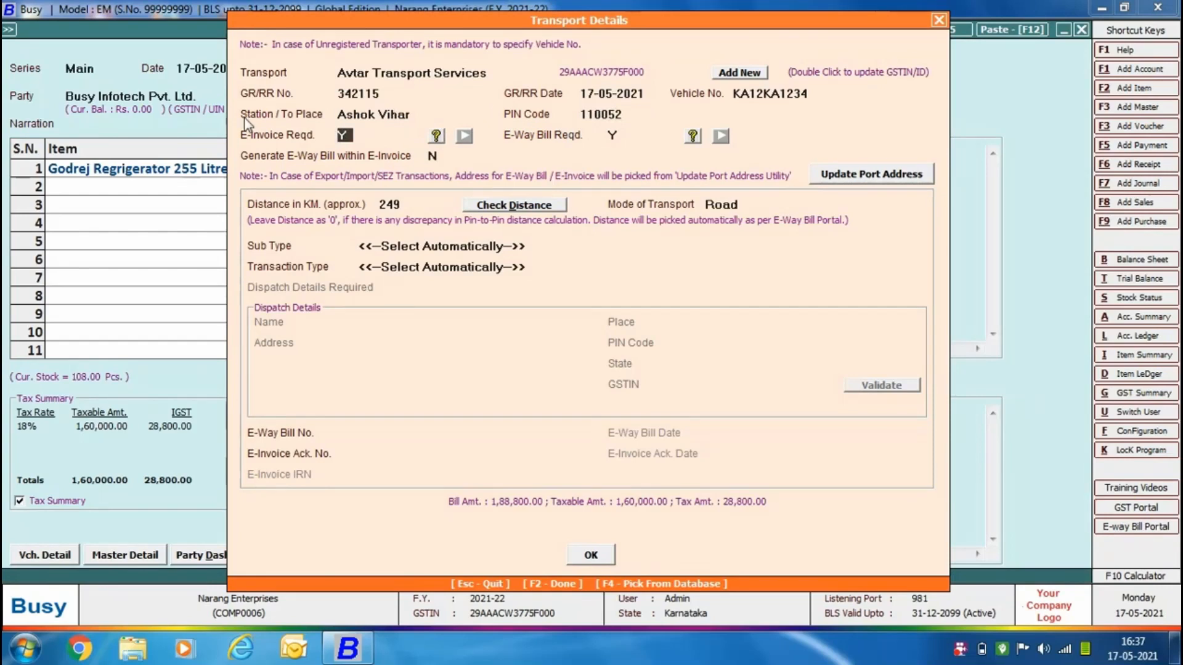
key("Return")
key("Return")
type("Y")
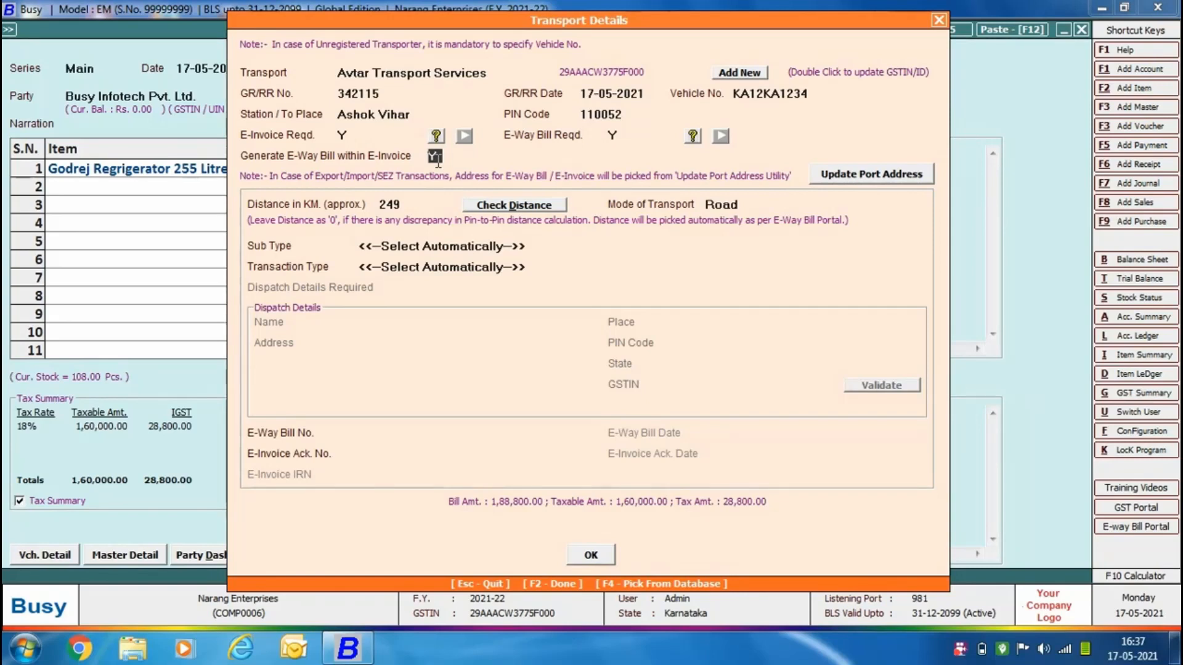
key("Return")
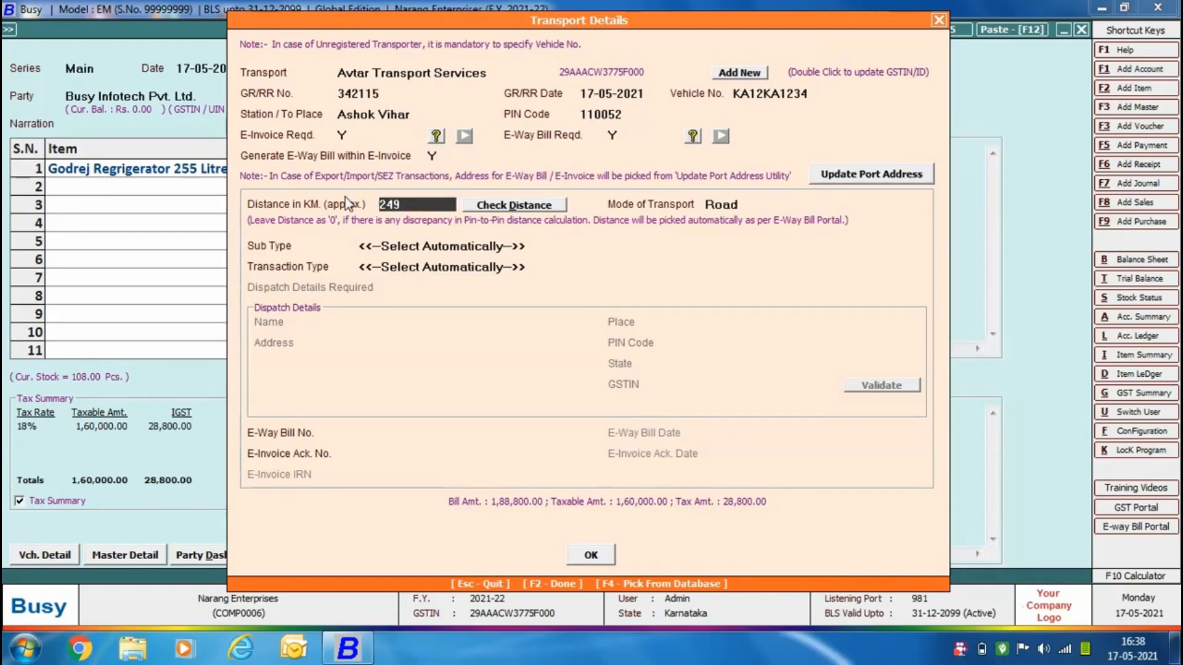
left_click(532, 211)
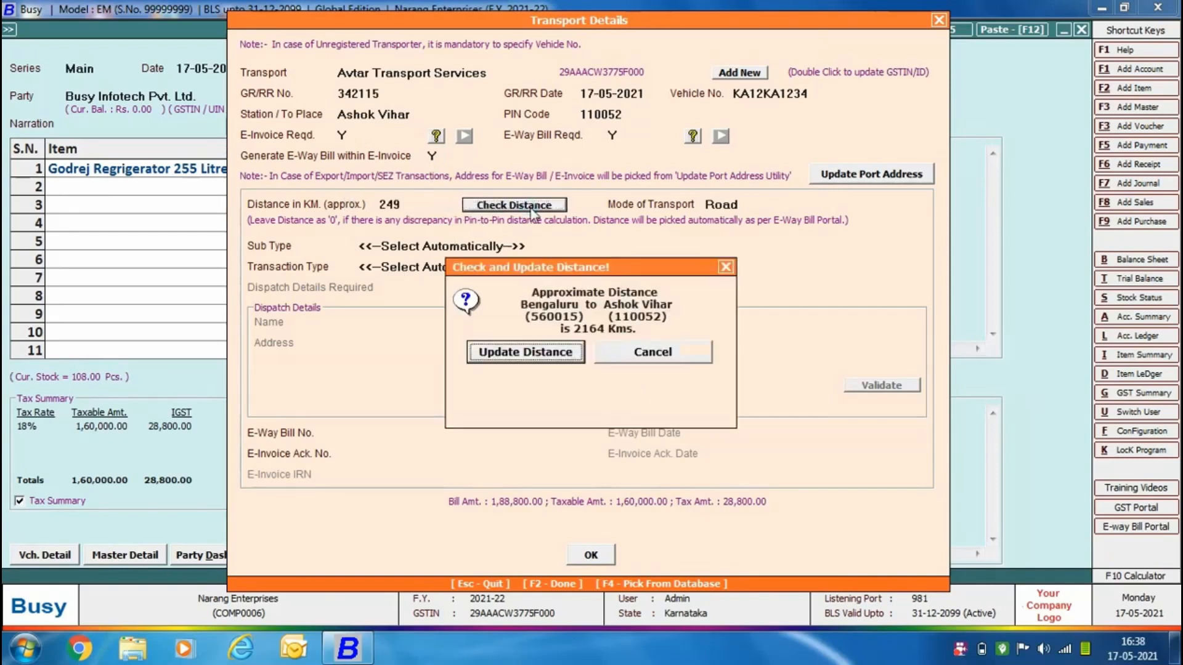
left_click(579, 353)
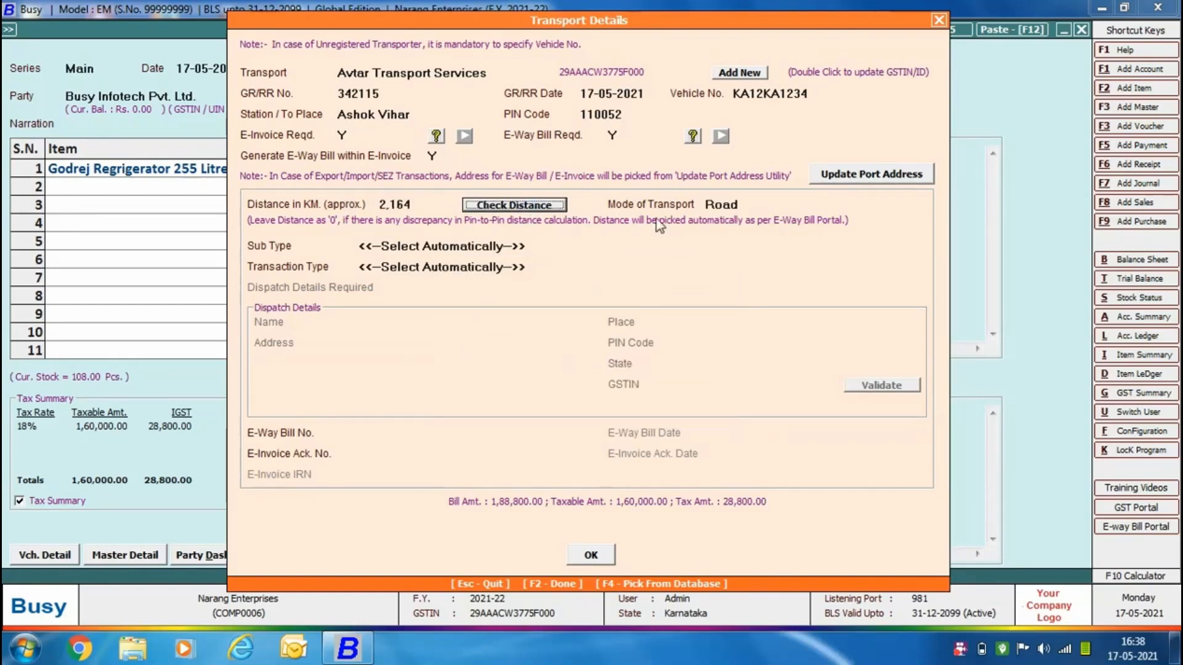
Keep Road as mode of transport and automatic selection for sub type and transaction type, leave the e-way bill number blank, and accept the transport details.
left_click(754, 207)
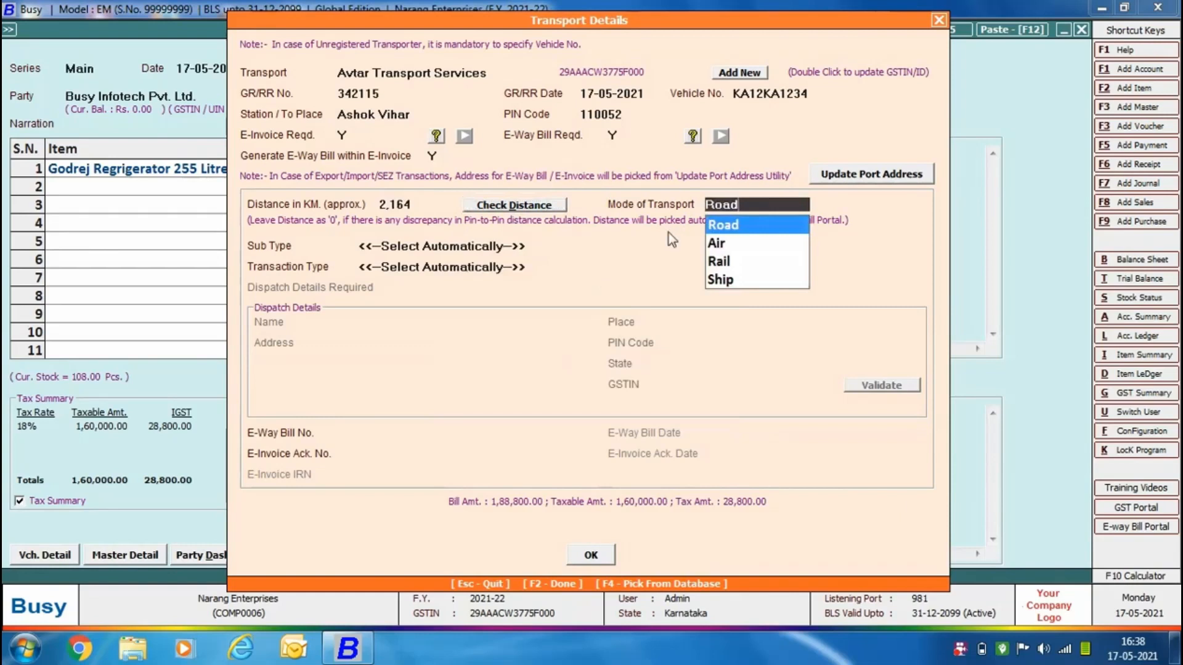
key("Return")
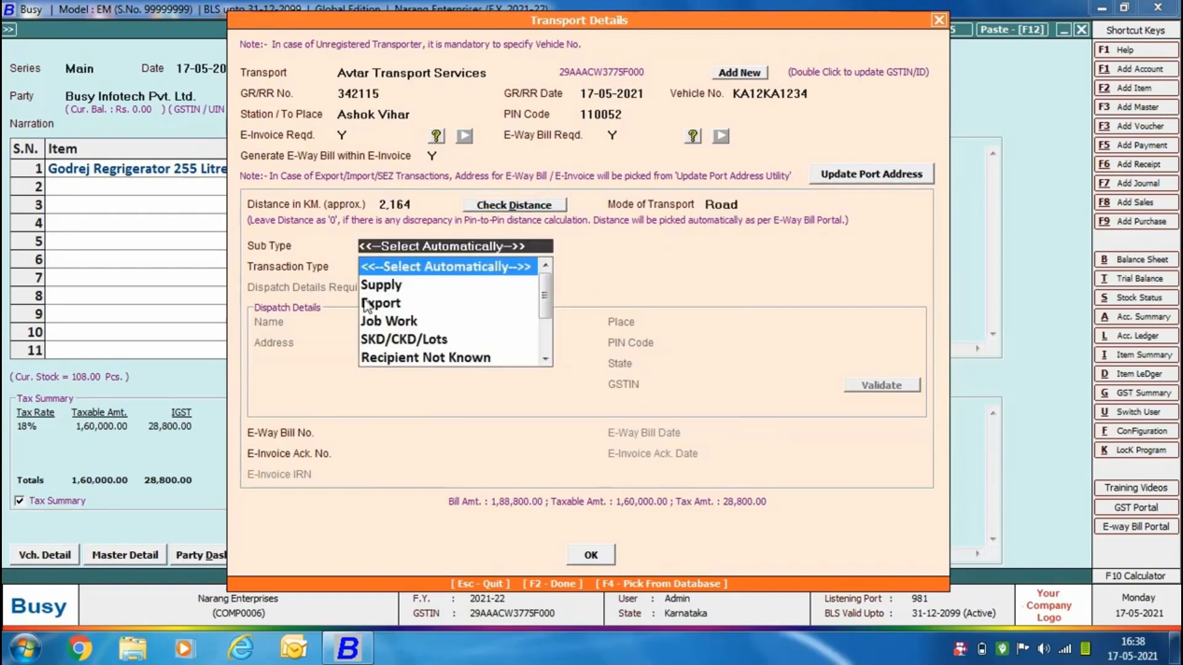
key("Return")
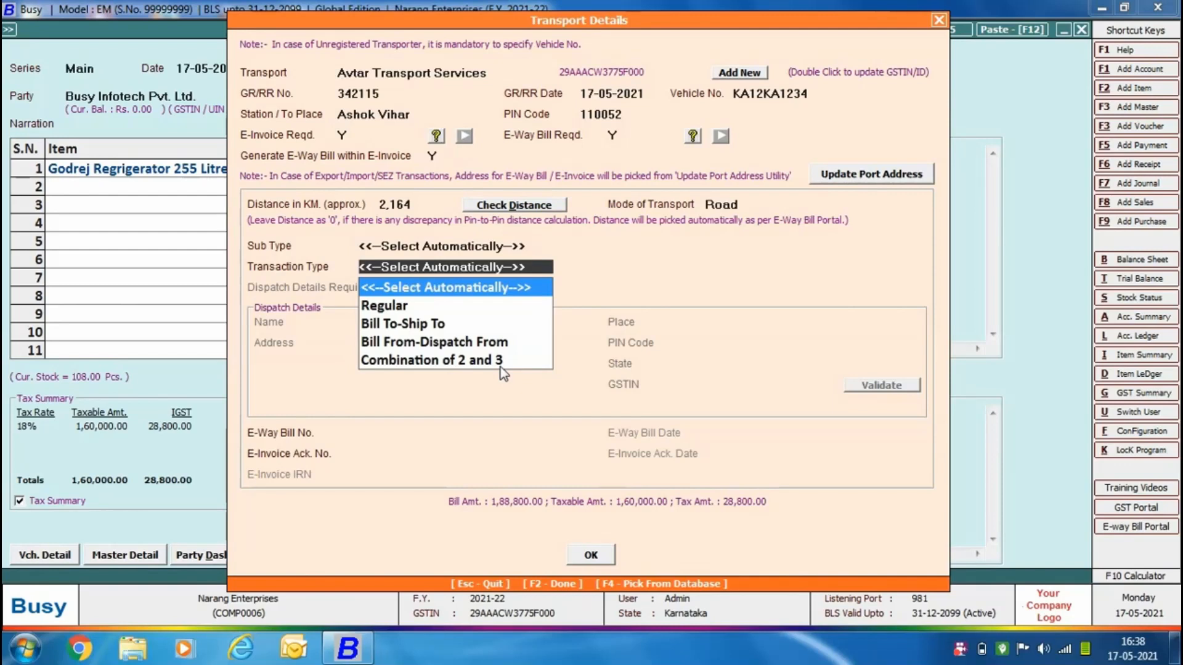
key("Return")
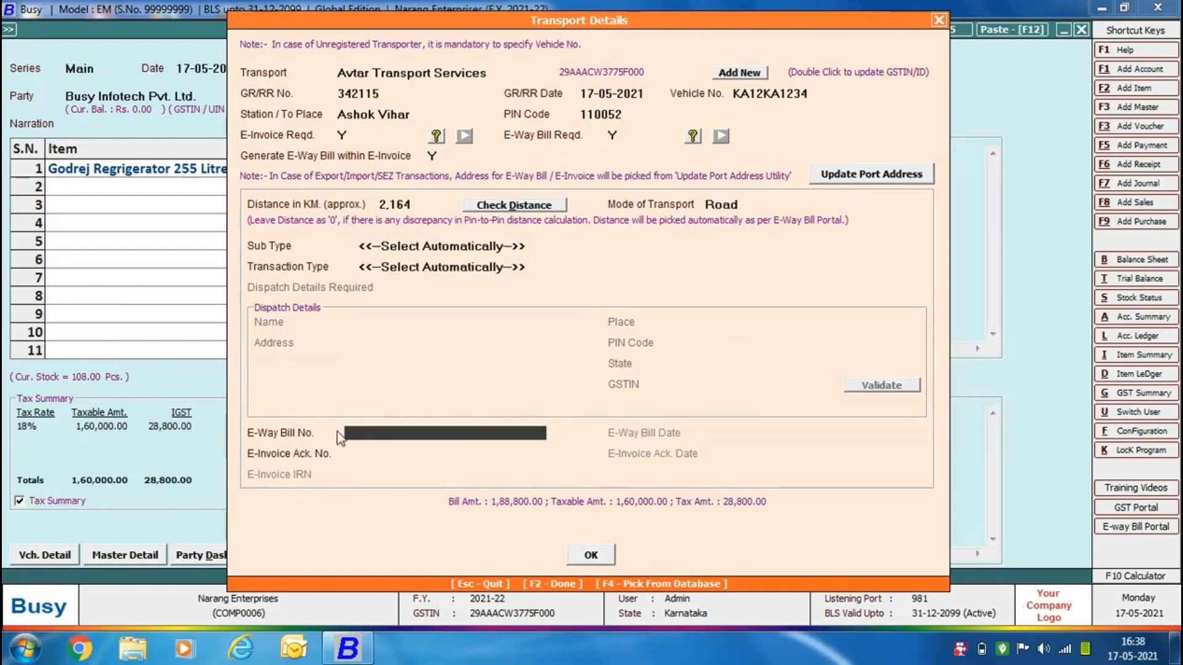
left_click(591, 554)
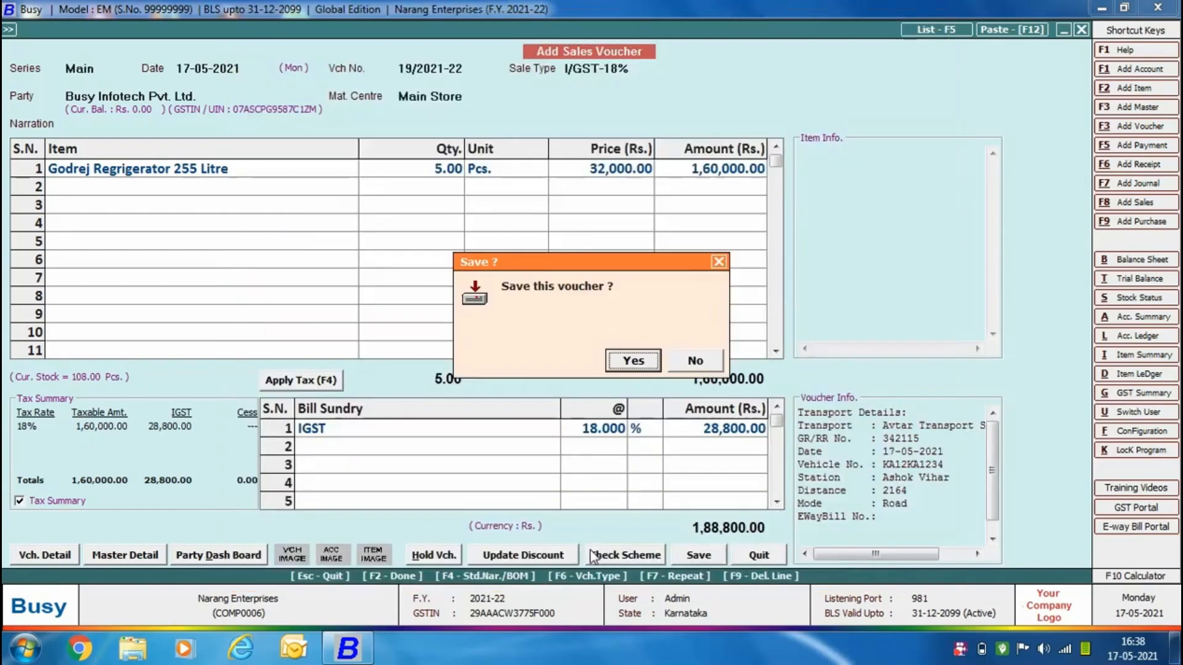
Save the sales voucher and choose to generate its e-invoice with the Automatic method.
left_click(631, 362)
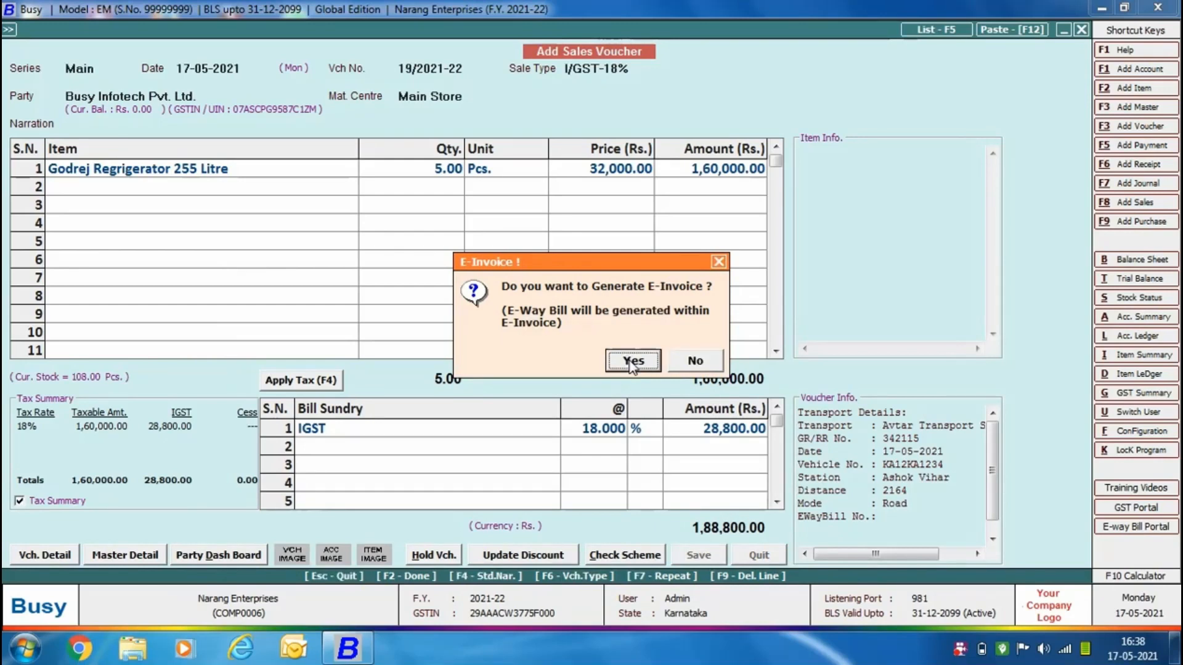
left_click(631, 363)
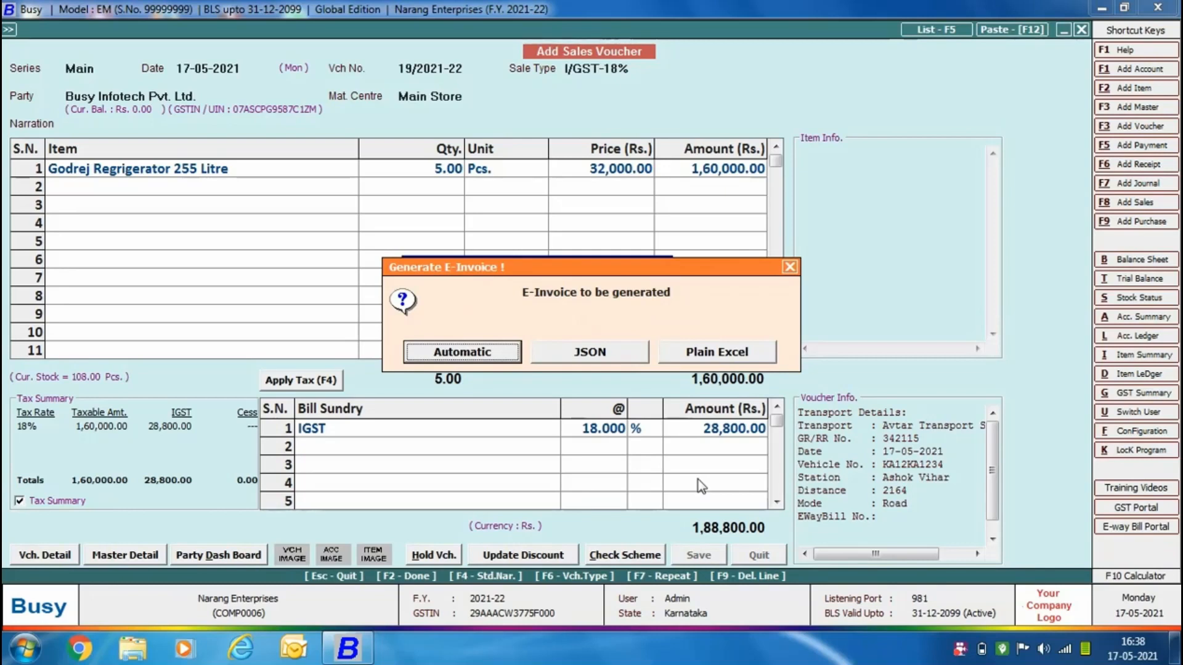
left_click(446, 357)
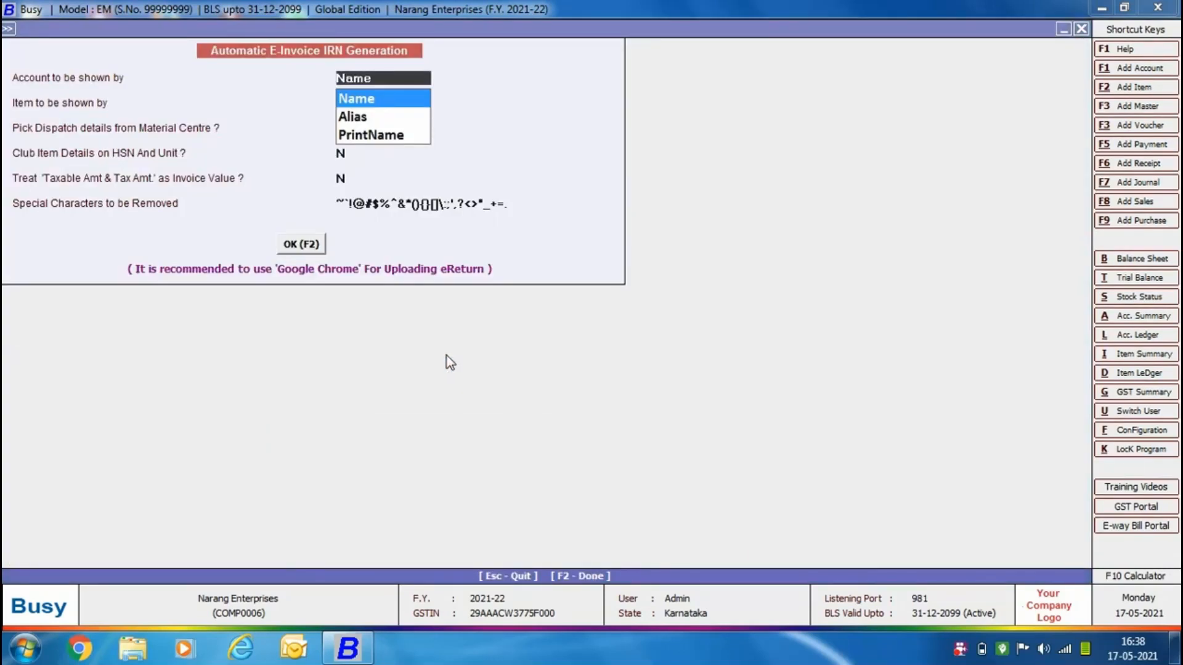
Keep Name for account and item, N for the three generation options and the default special characters, and check the e-invoice for possible errors.
key("Return")
key("Return")
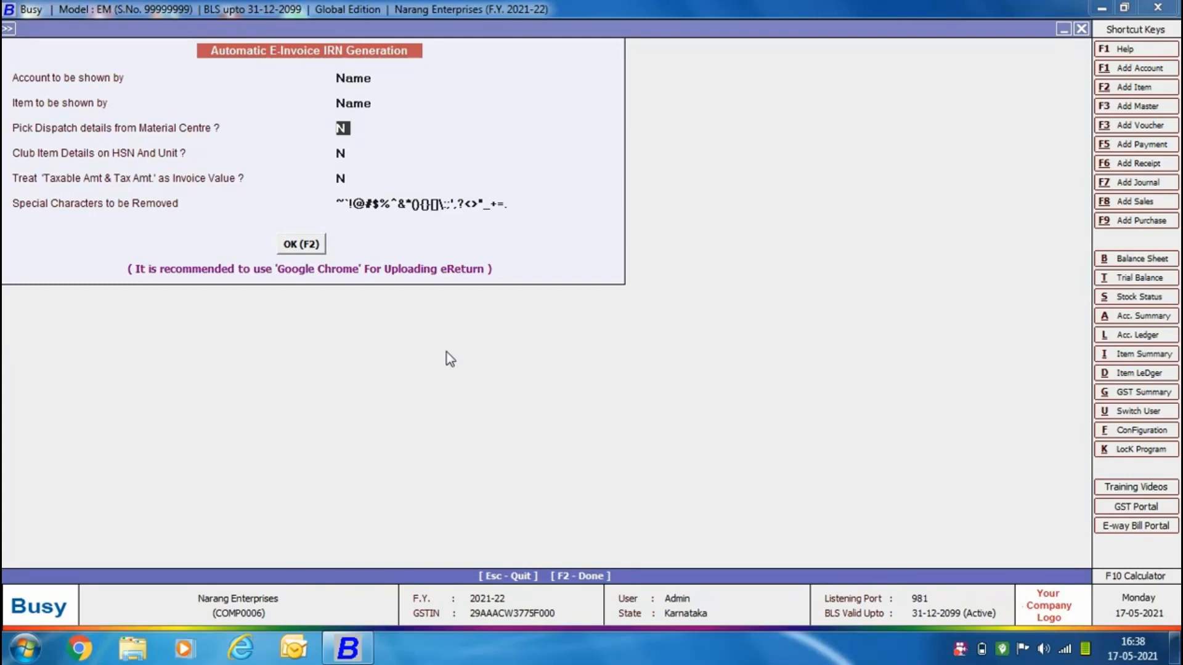
key("Return")
key("Return")
key("Return")
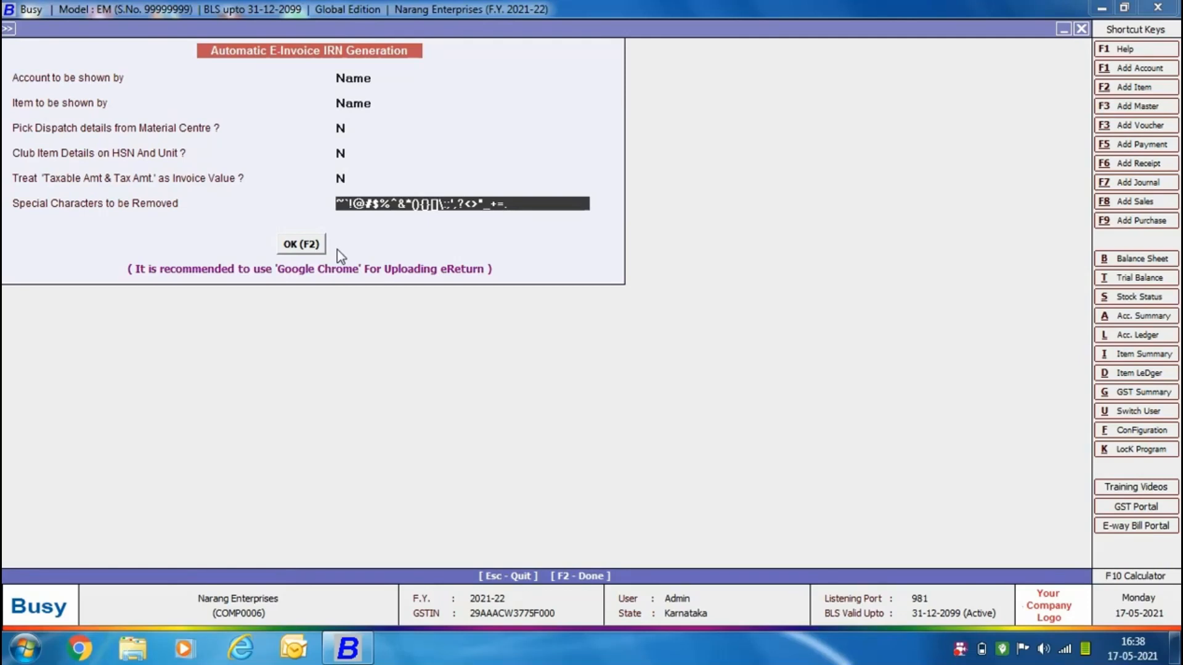
left_click(308, 244)
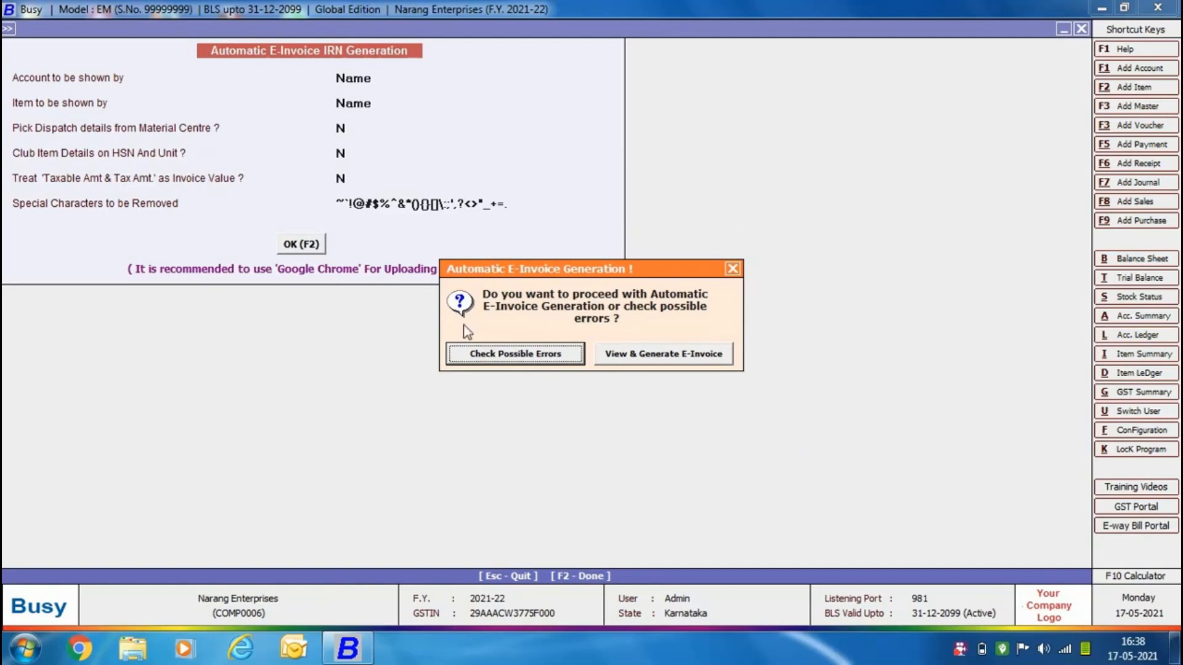
left_click(483, 362)
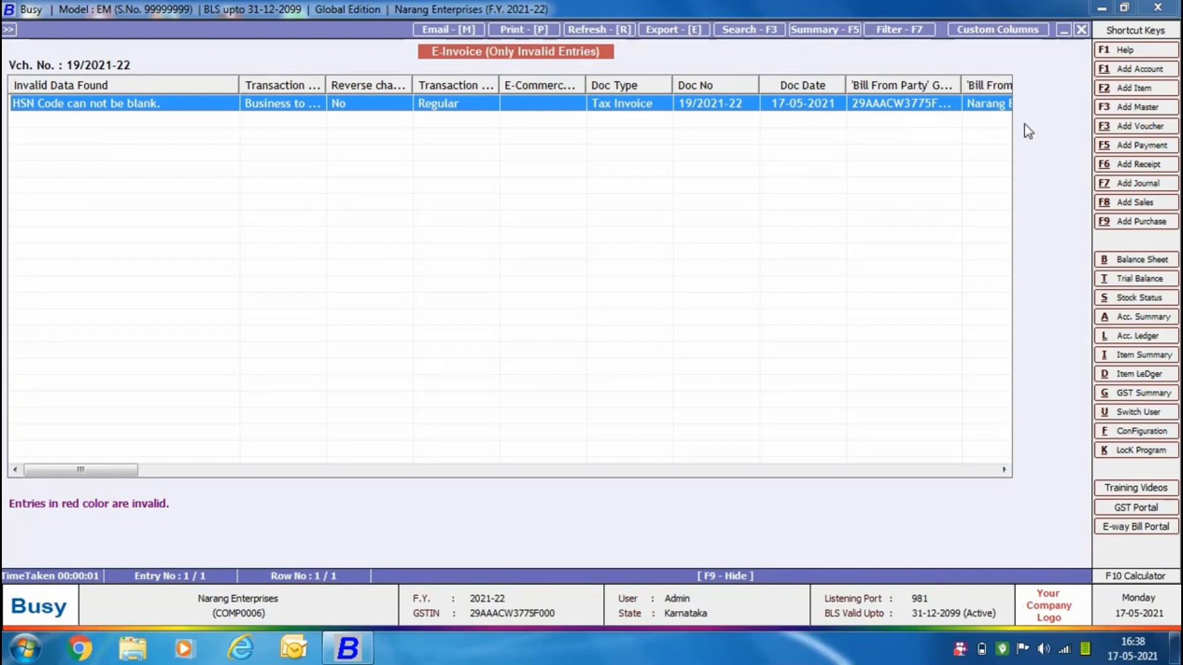
Open the invalid entry's transaction details and save HSN/SAC code 51040090 in the item master of Godrej Regrigerator 255 Litre.
double_click(301, 107)
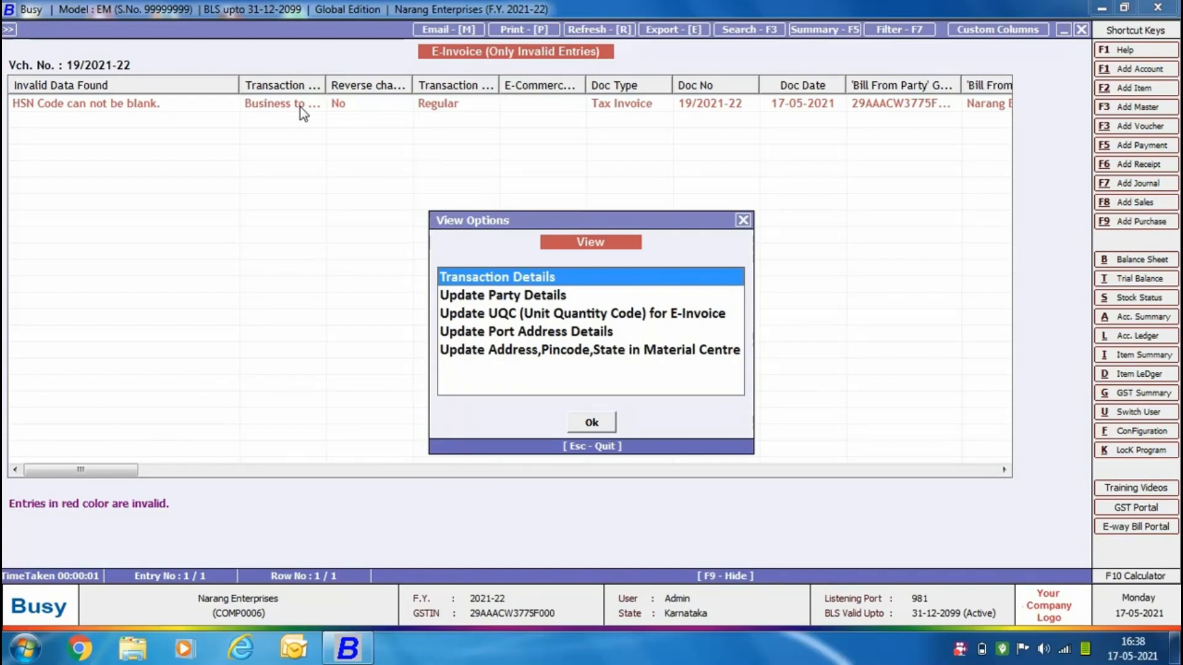
double_click(510, 278)
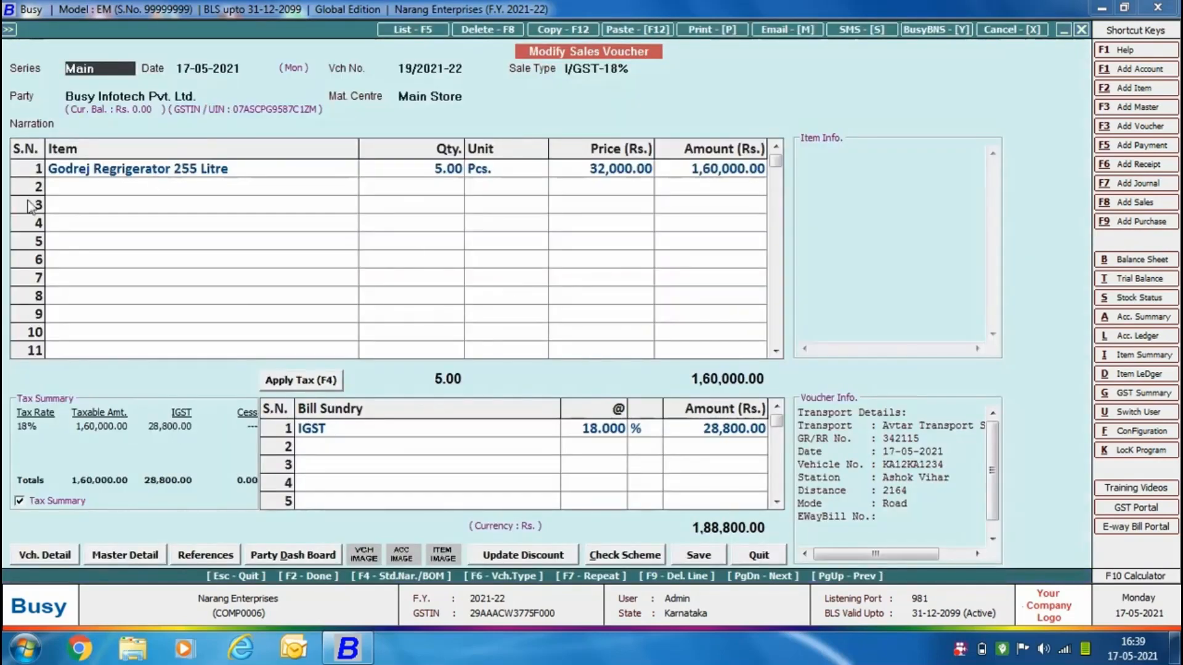
left_click(135, 176)
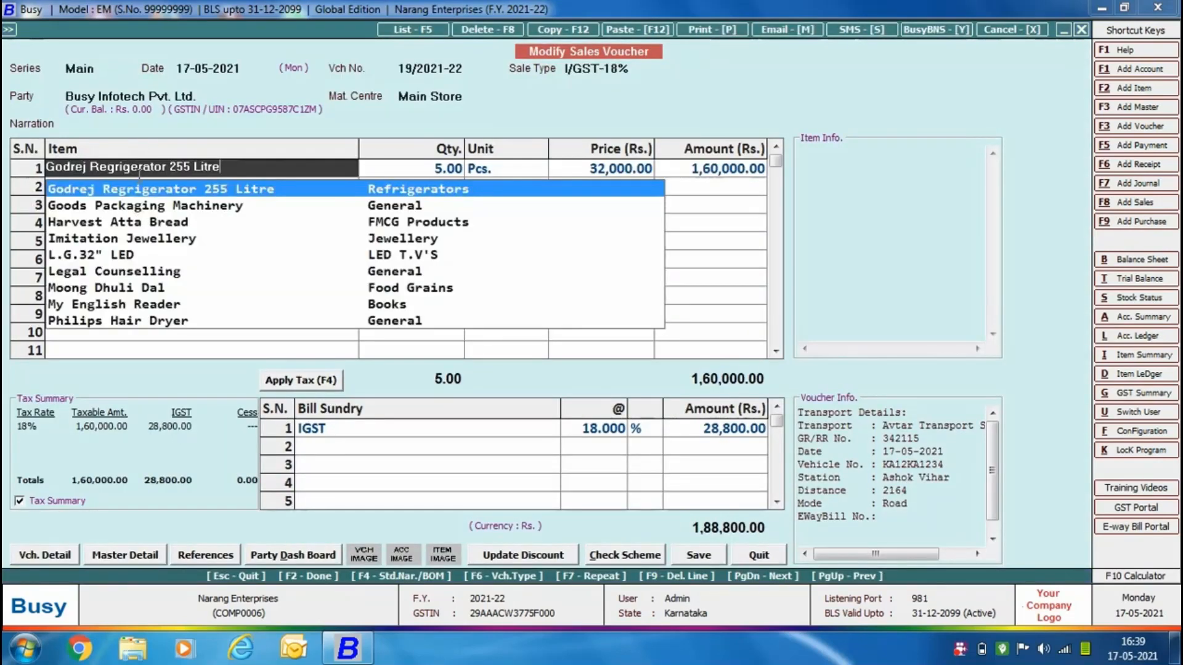
key("alt+m")
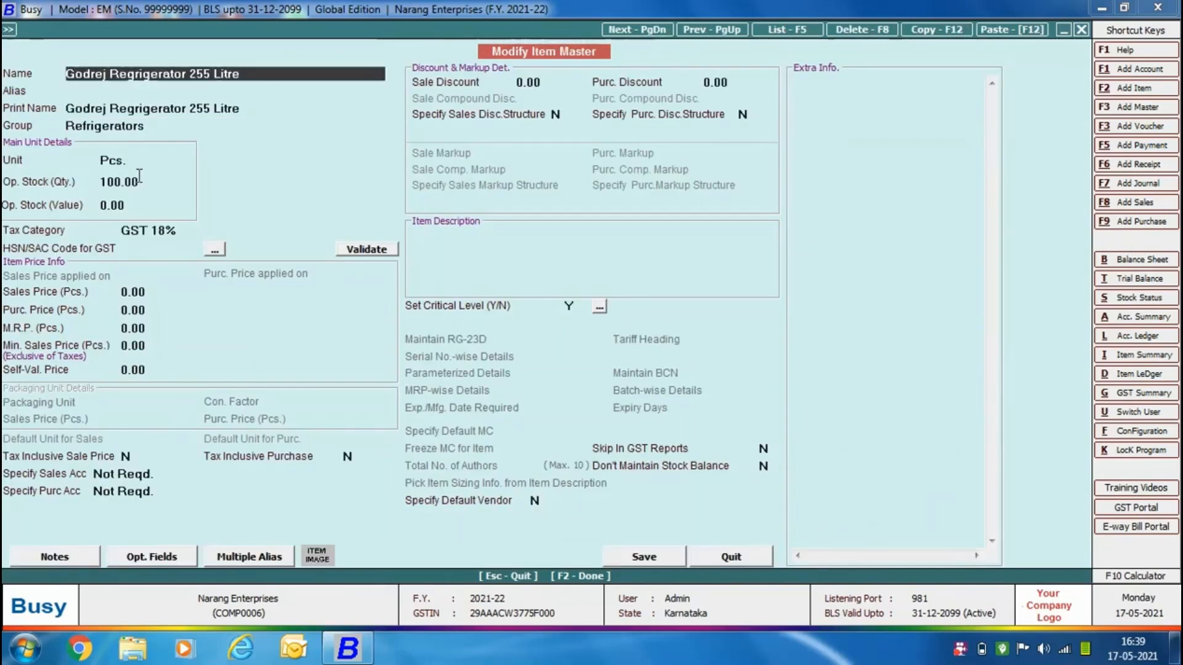
left_click(192, 249)
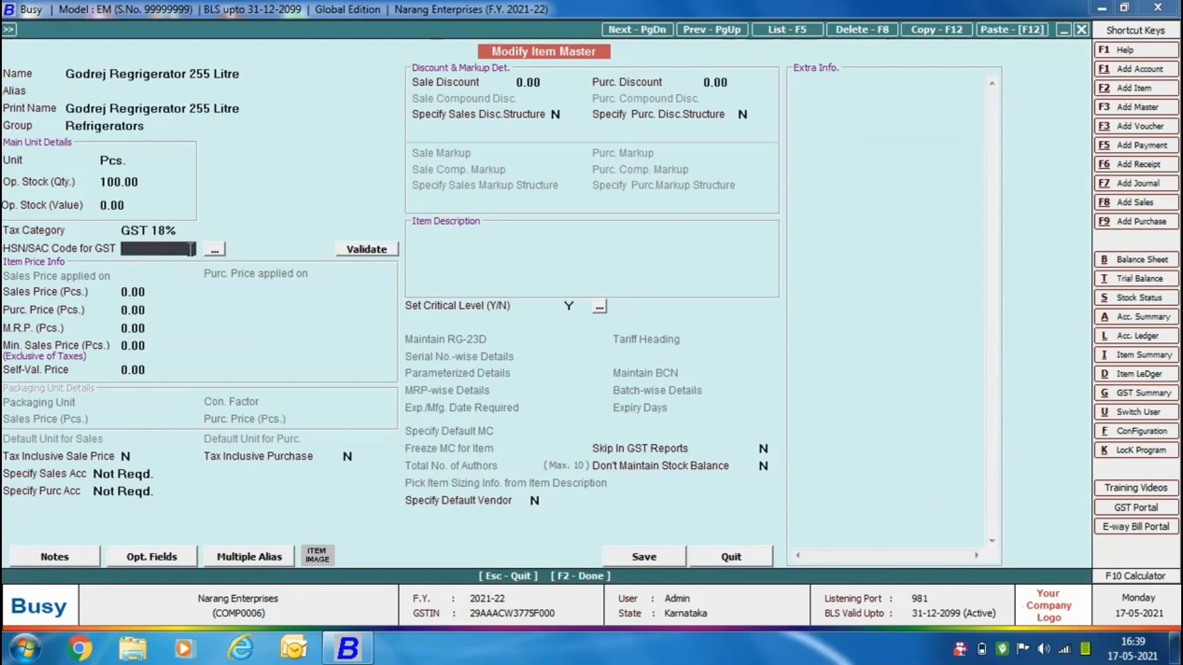
type("51040090")
left_click(634, 558)
key("Return")
Save the modified sales voucher with its transport details as they are and restart automatic e-invoice generation.
left_click(701, 557)
left_click(575, 559)
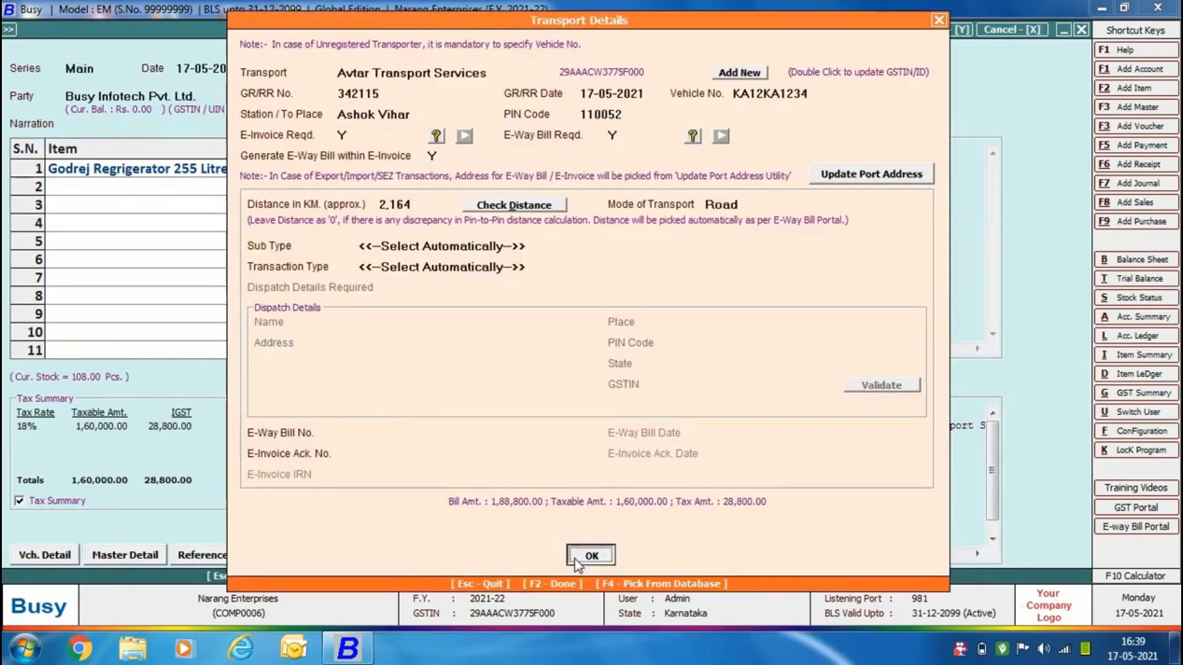
left_click(575, 558)
left_click(640, 364)
left_click(582, 361)
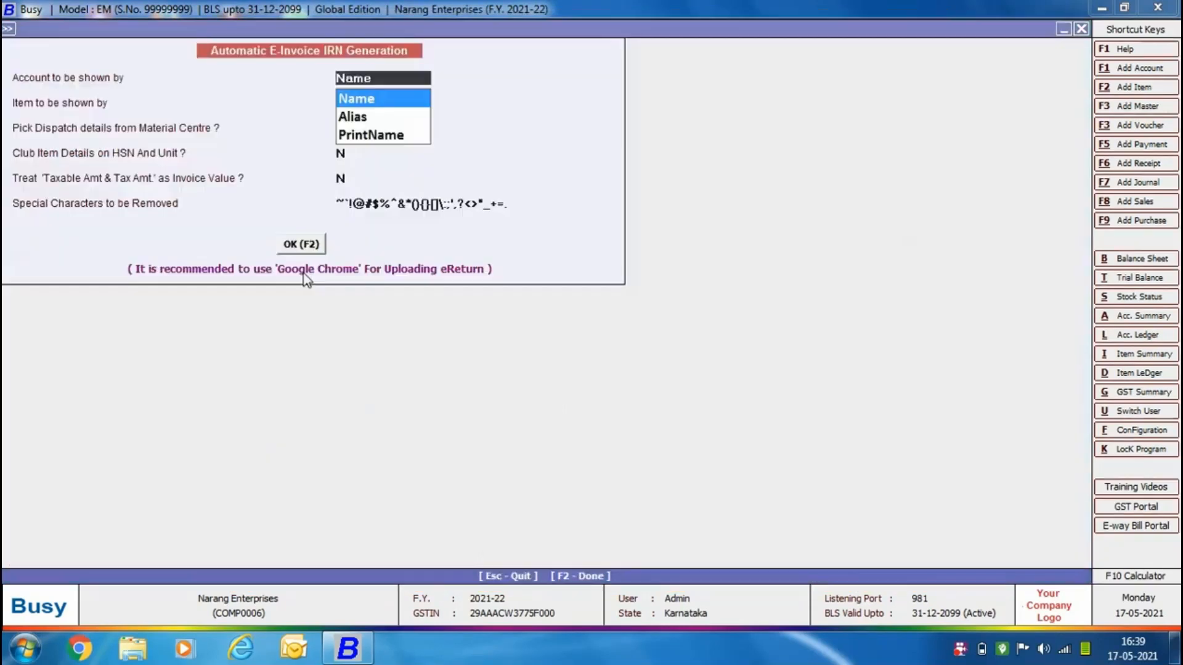
Recheck the voucher for possible e-invoice errors with the same generation options and leave the invalid entries list.
left_click(315, 234)
left_click(498, 354)
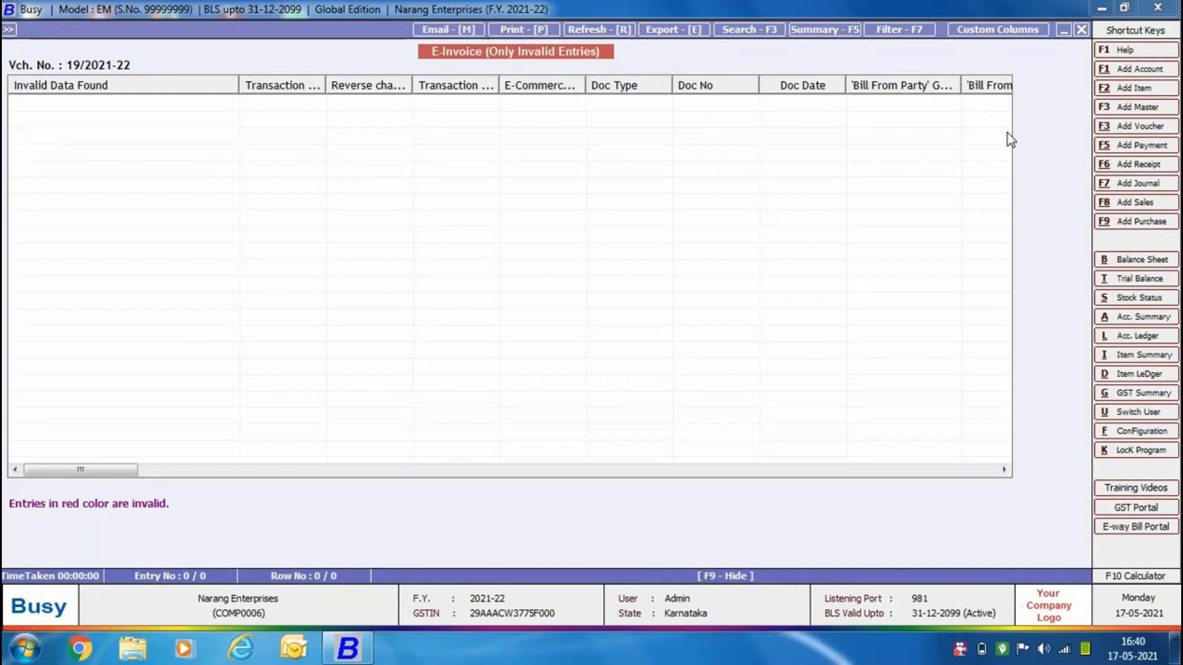
key("Escape")
View the e-invoice details and generate the e-invoice with the e-way bill included.
key("F2")
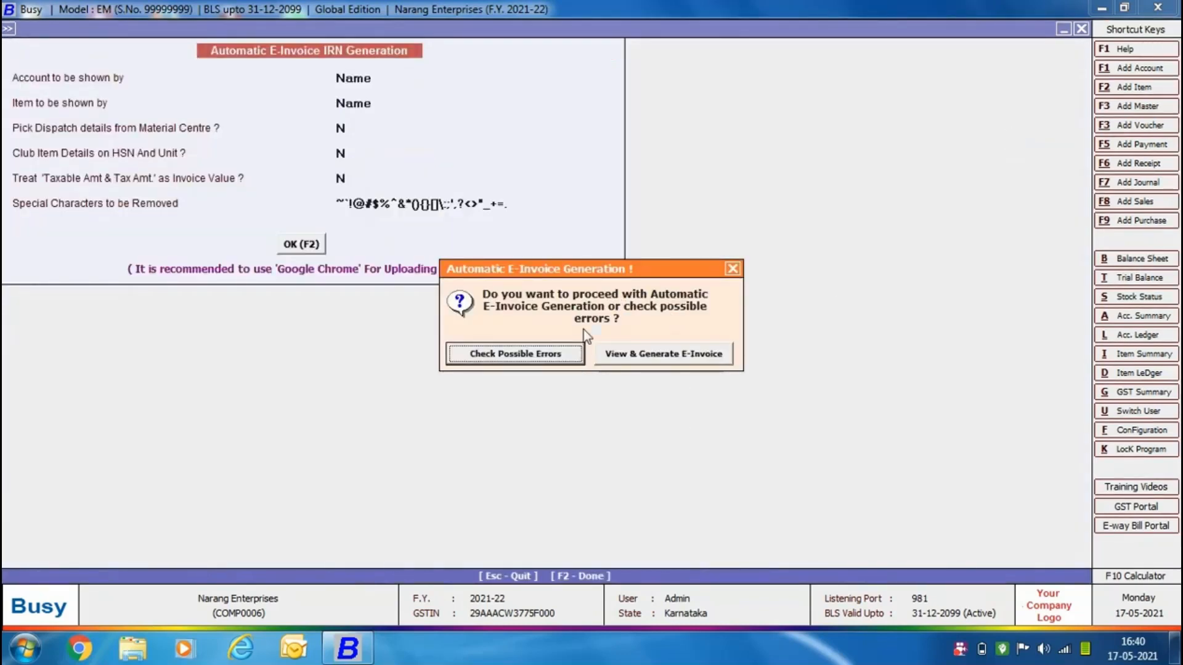
left_click(606, 358)
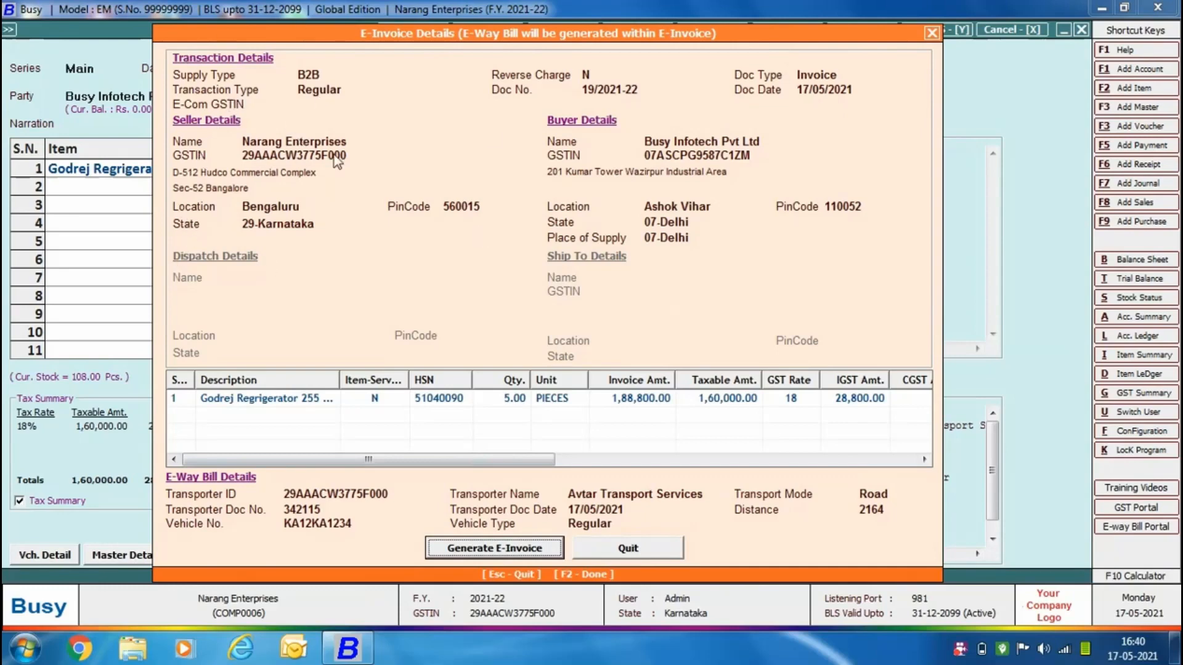
left_click(518, 545)
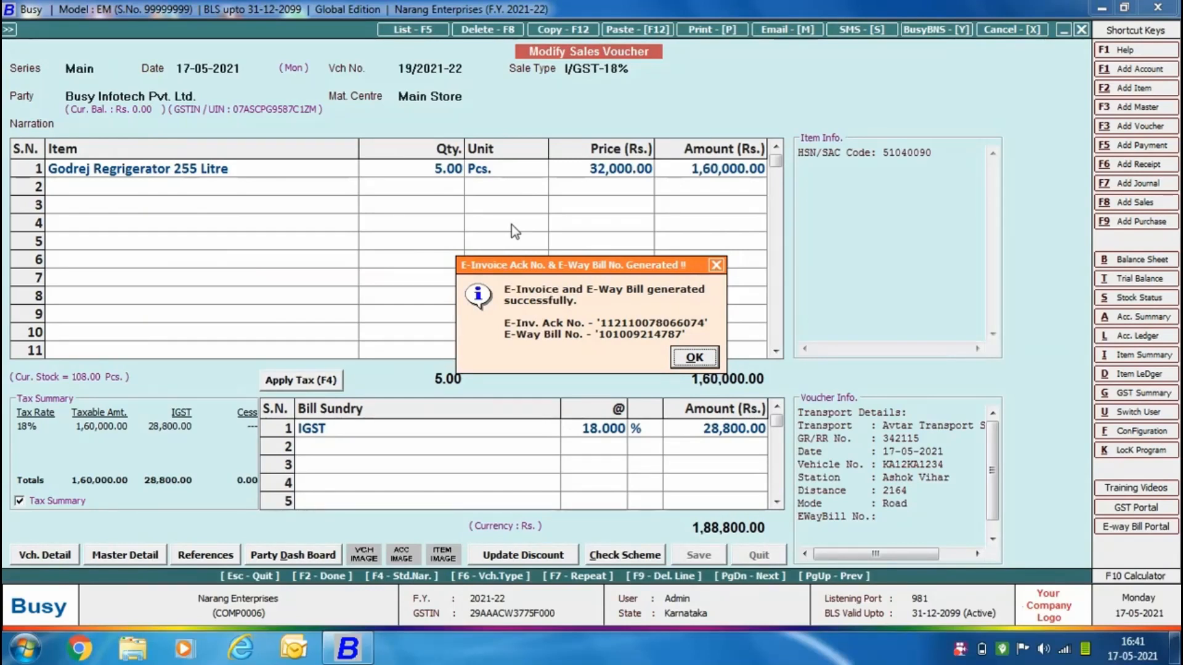
left_click(699, 365)
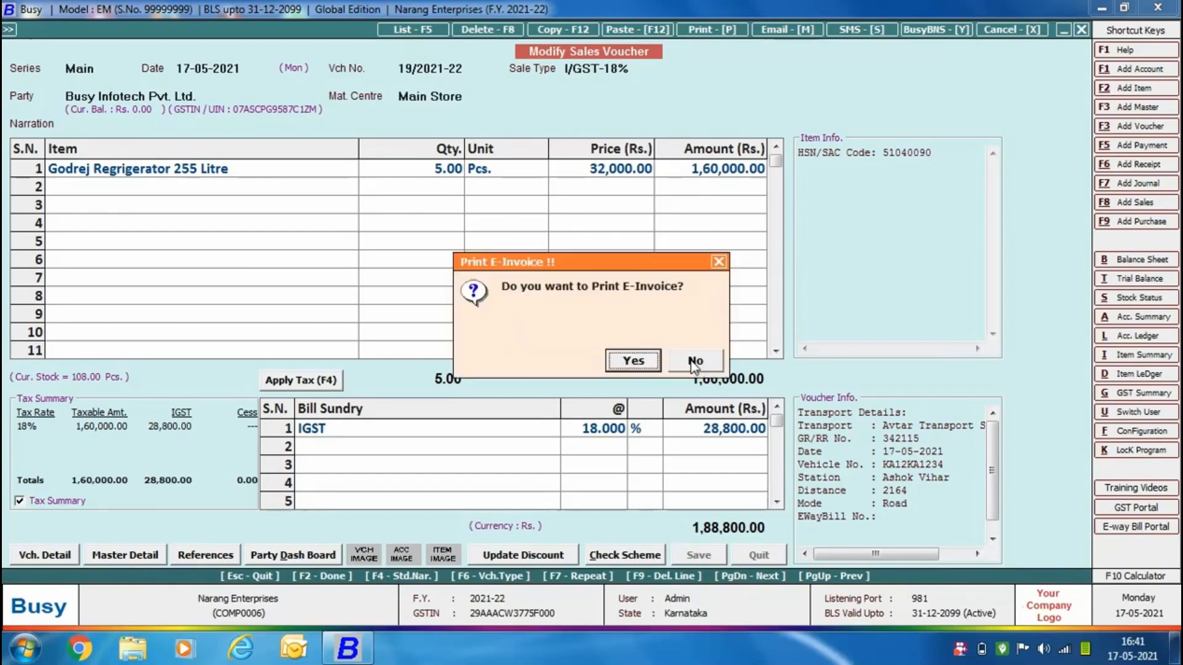
Print the voucher's e-invoice and e-way bill, looking through each PDF before closing it.
left_click(635, 362)
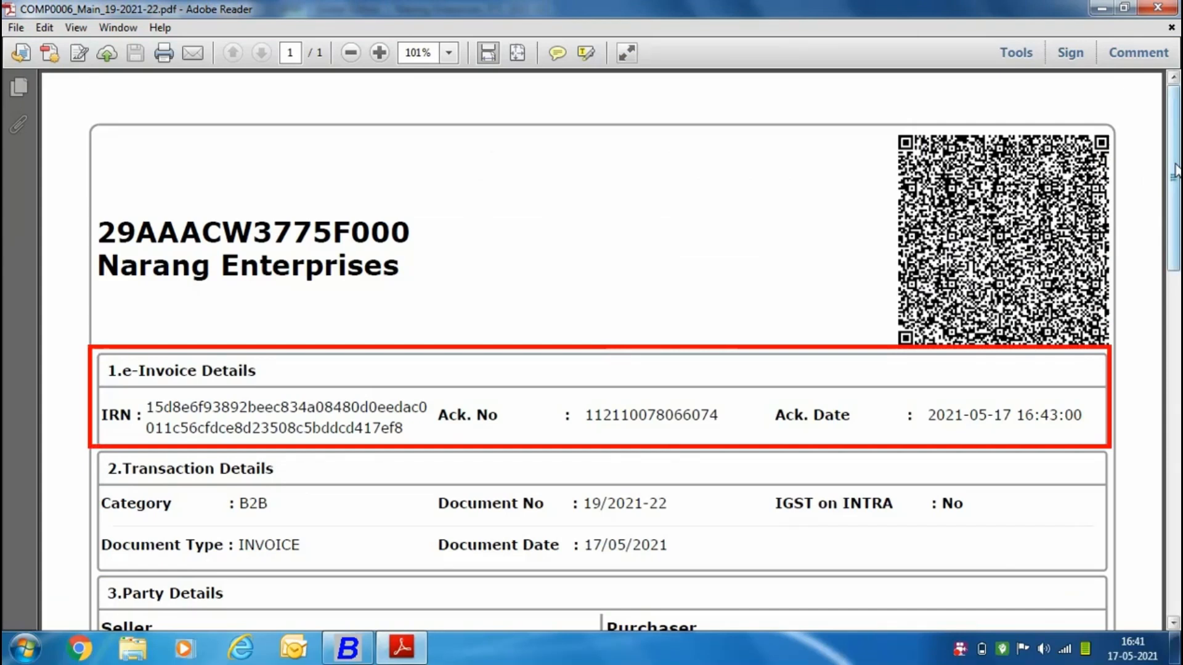
left_click_drag(1175, 173, 1170, 469)
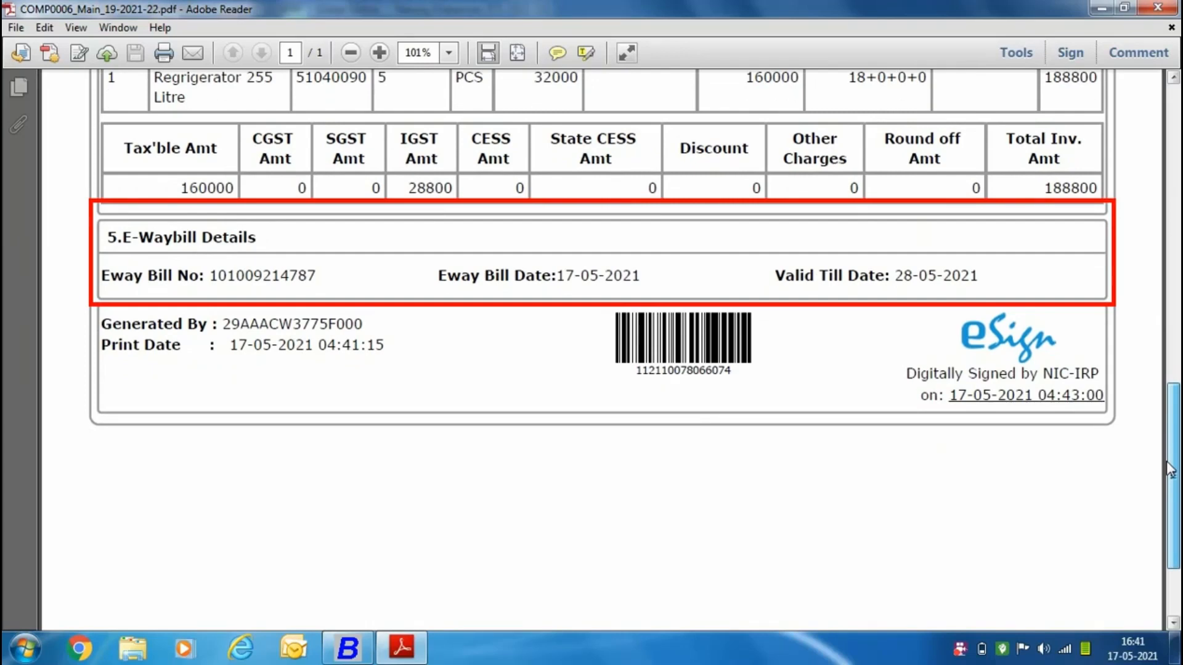
left_click_drag(1170, 469, 1172, 148)
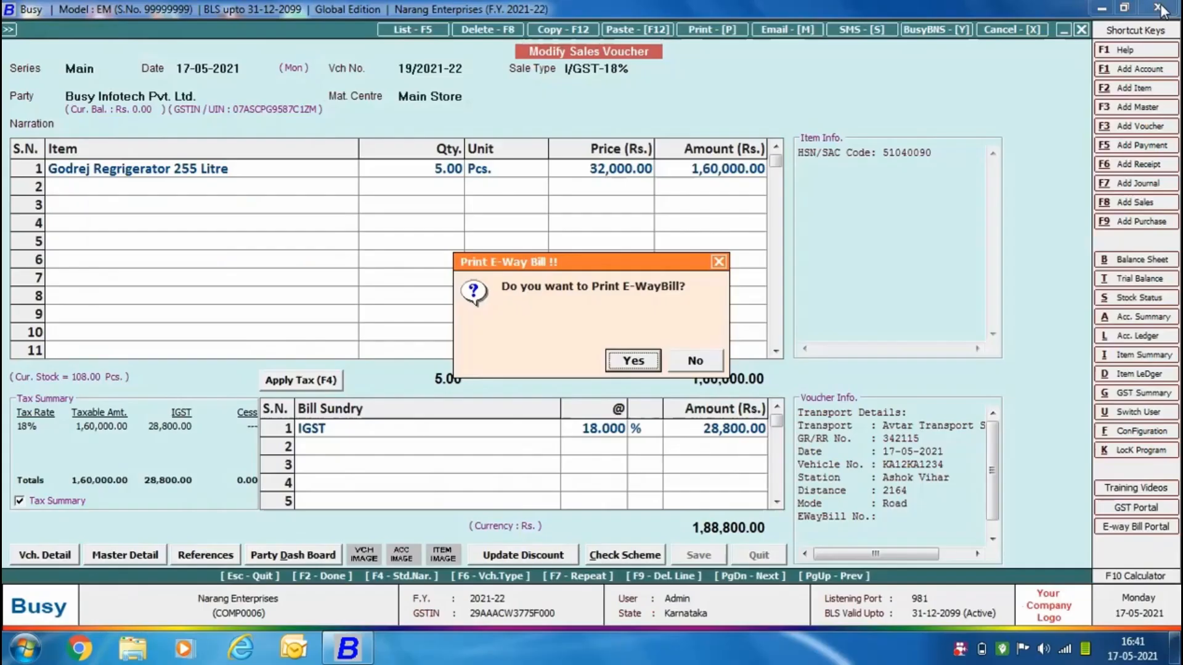
left_click(1157, 8)
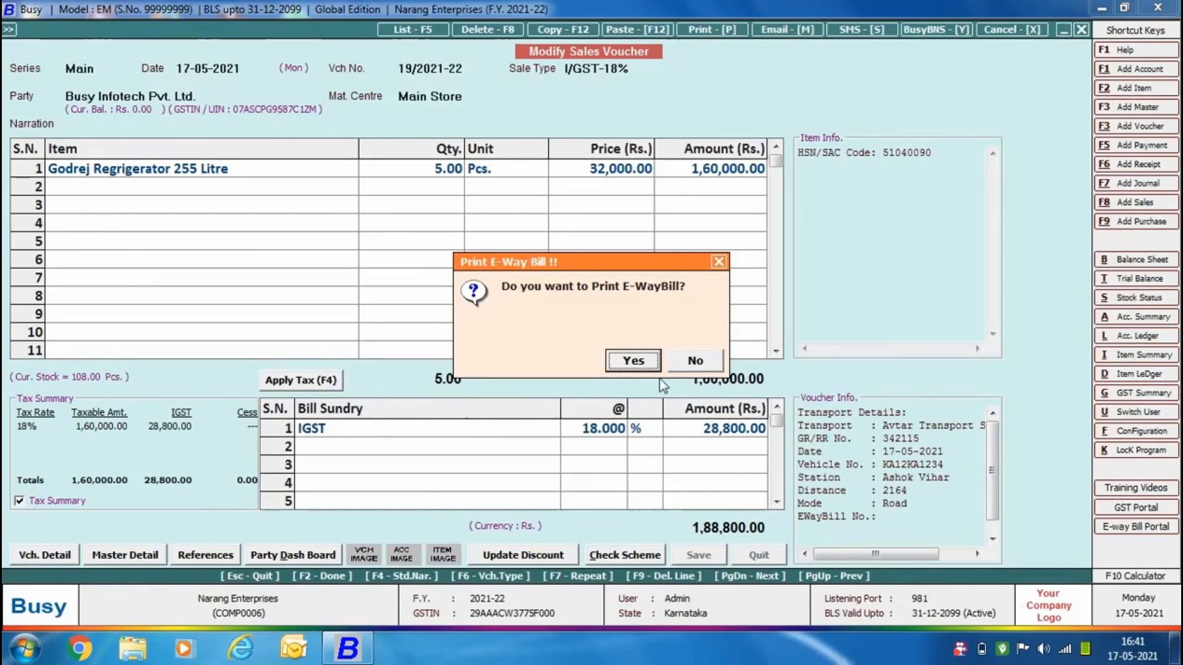
left_click(632, 363)
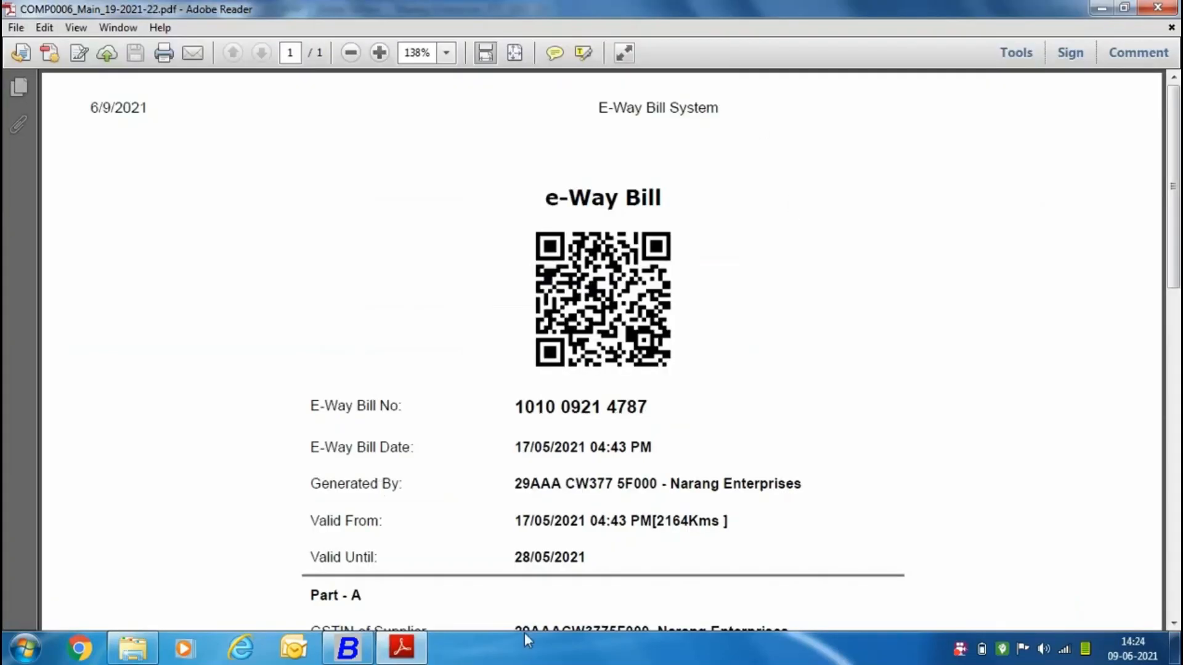
left_click_drag(1172, 141, 1154, 80)
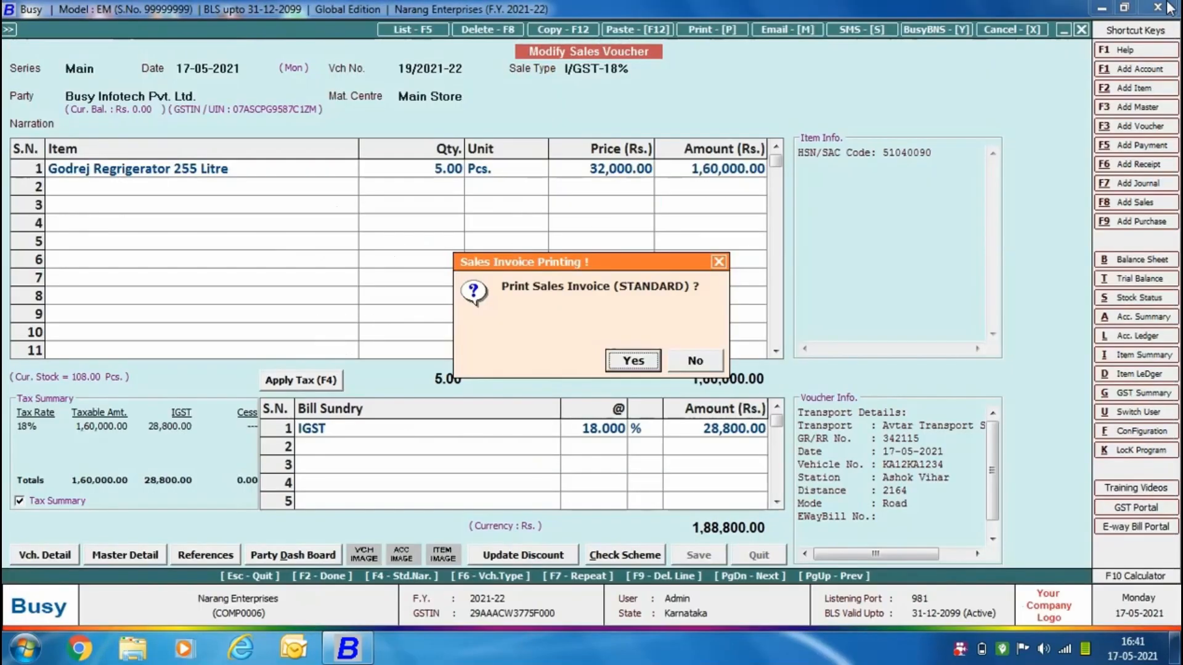
Preview the sales invoice in the STANDARD format, look through it for the e-invoice details and QR code, and close the preview.
left_click(648, 365)
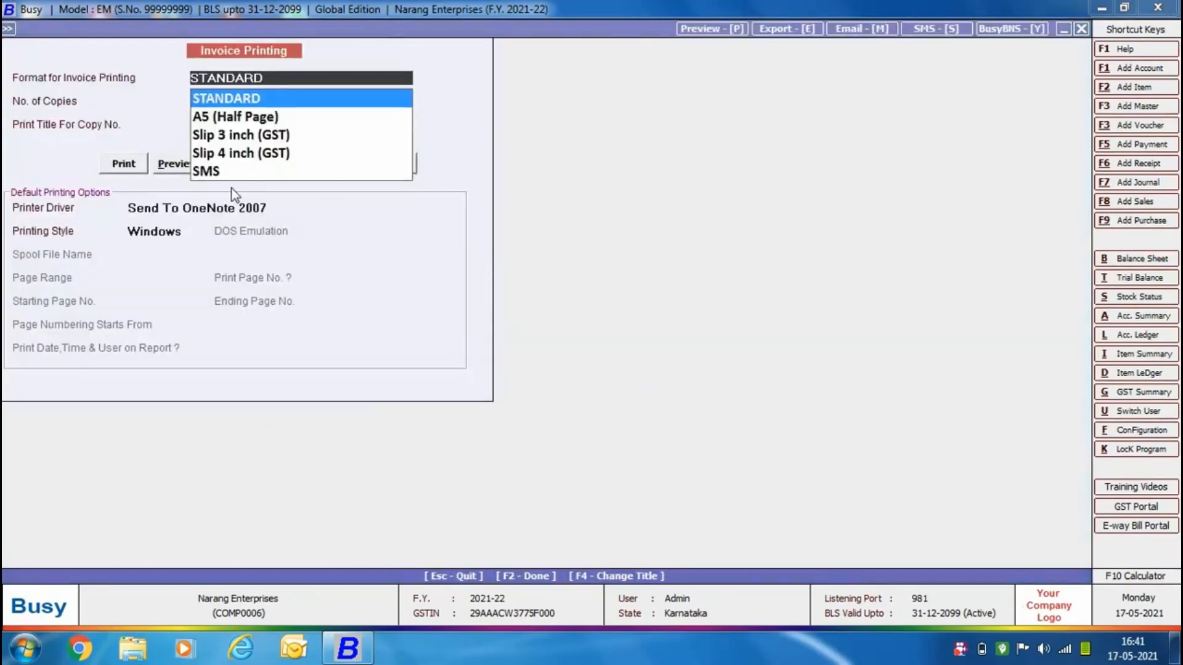
left_click(178, 164)
left_click(191, 165)
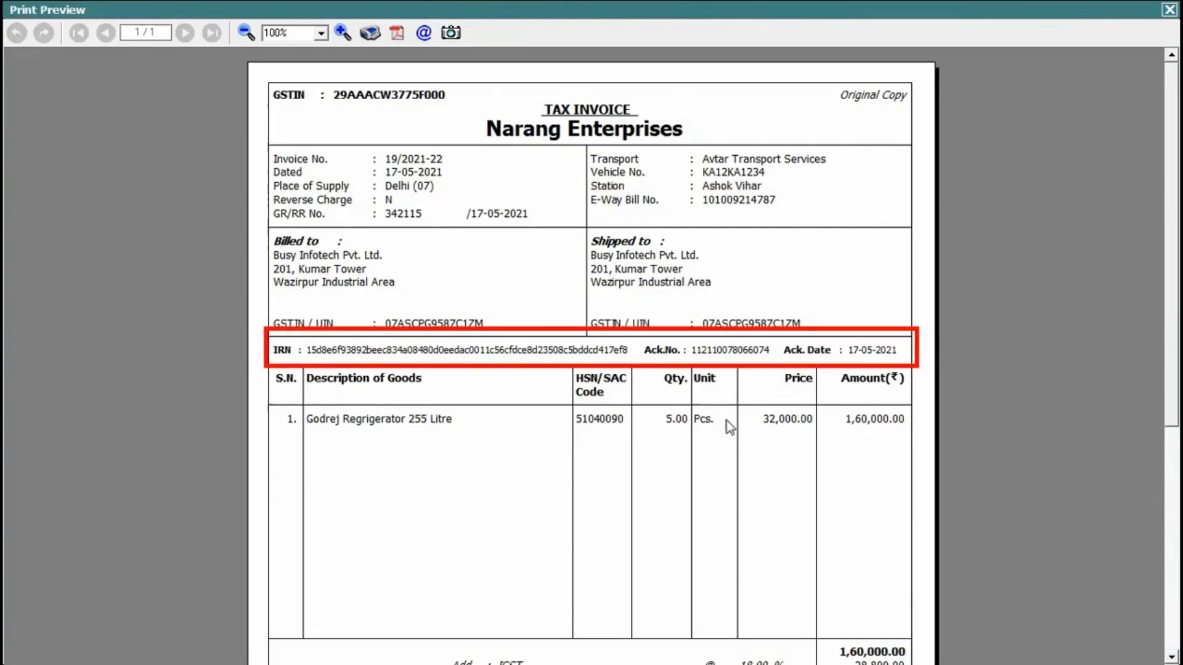
left_click_drag(1175, 331, 1152, 538)
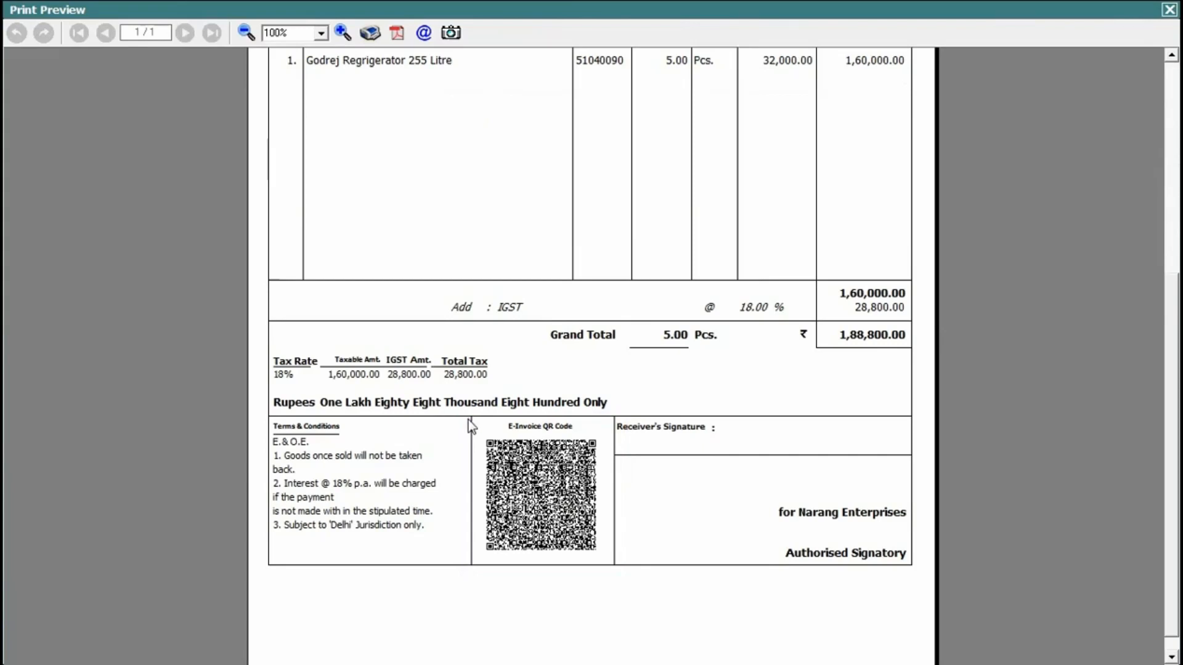
left_click(1169, 10)
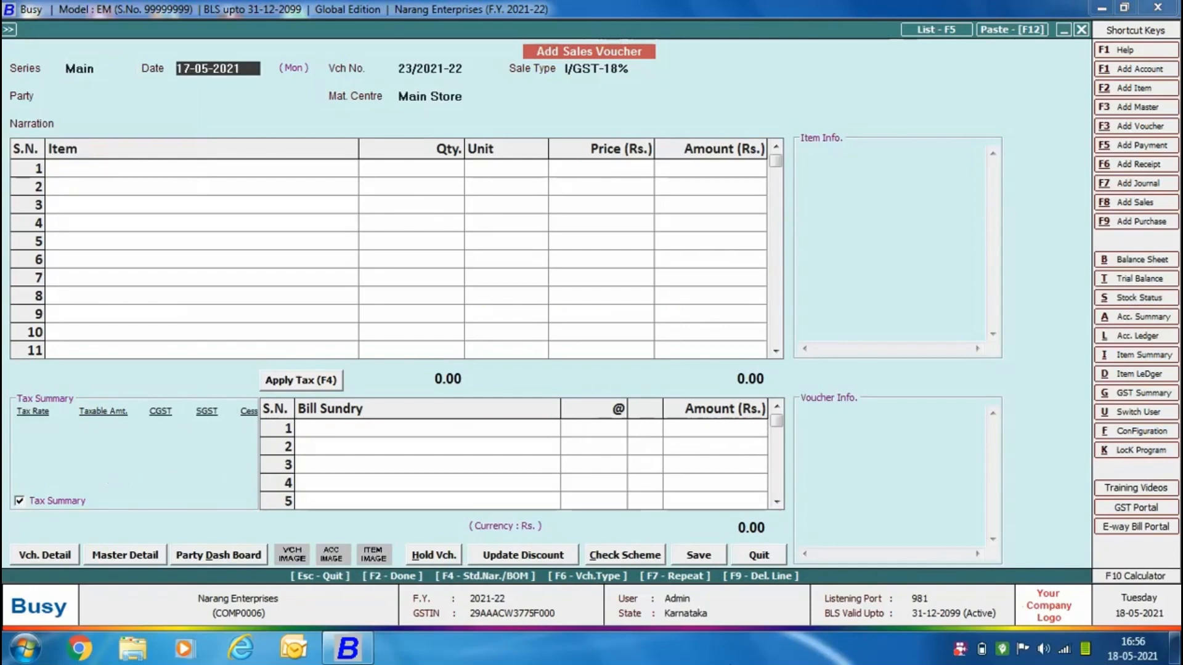
Start the sales voucher in the Main series with sale type I/GST-Export (ZeroRated) and party Bensons.
key("Return")
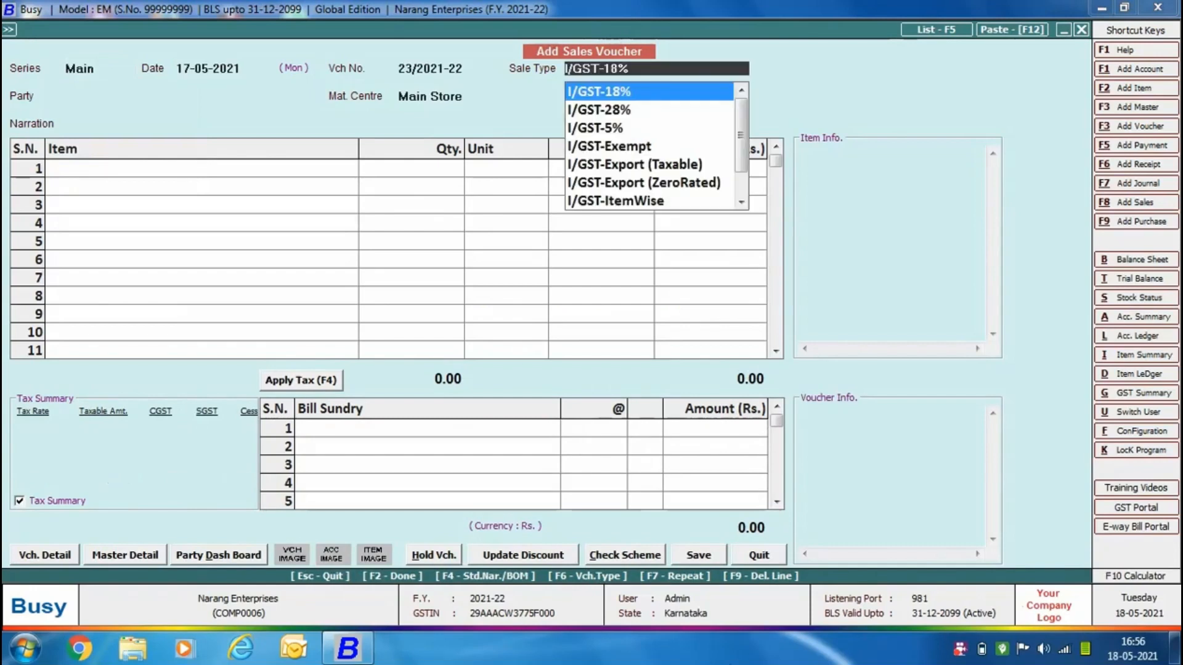
key("Down")
key("Down")
key("Down")
key("Down")
key("Down")
key("Return")
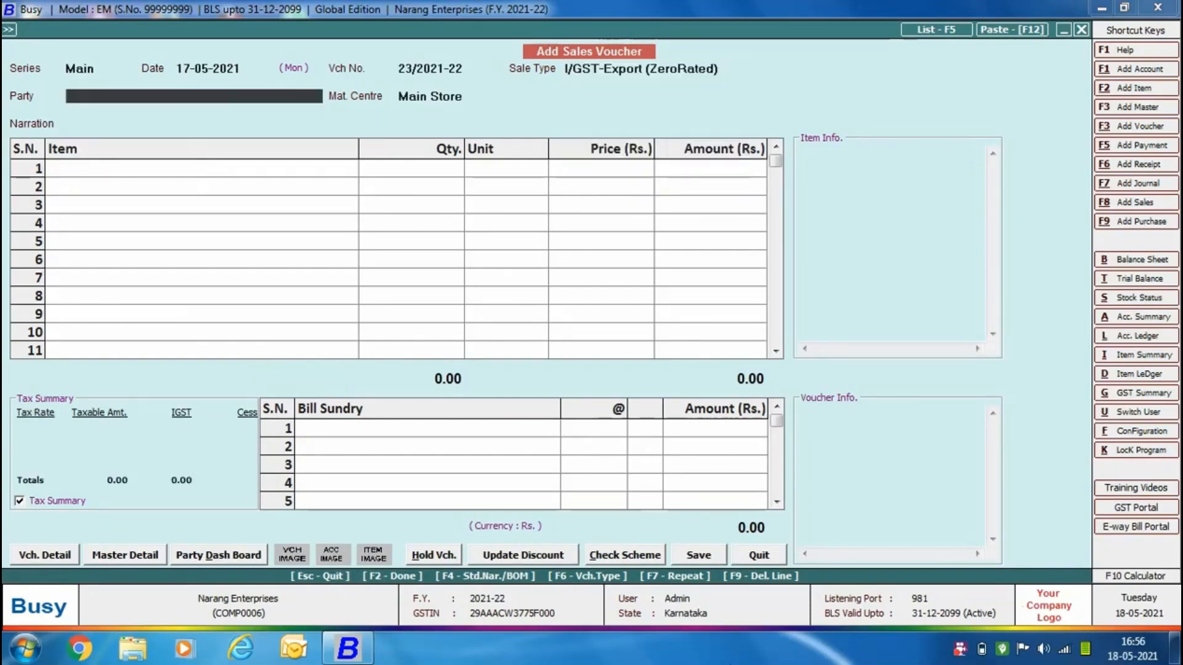
type("be")
key("Return")
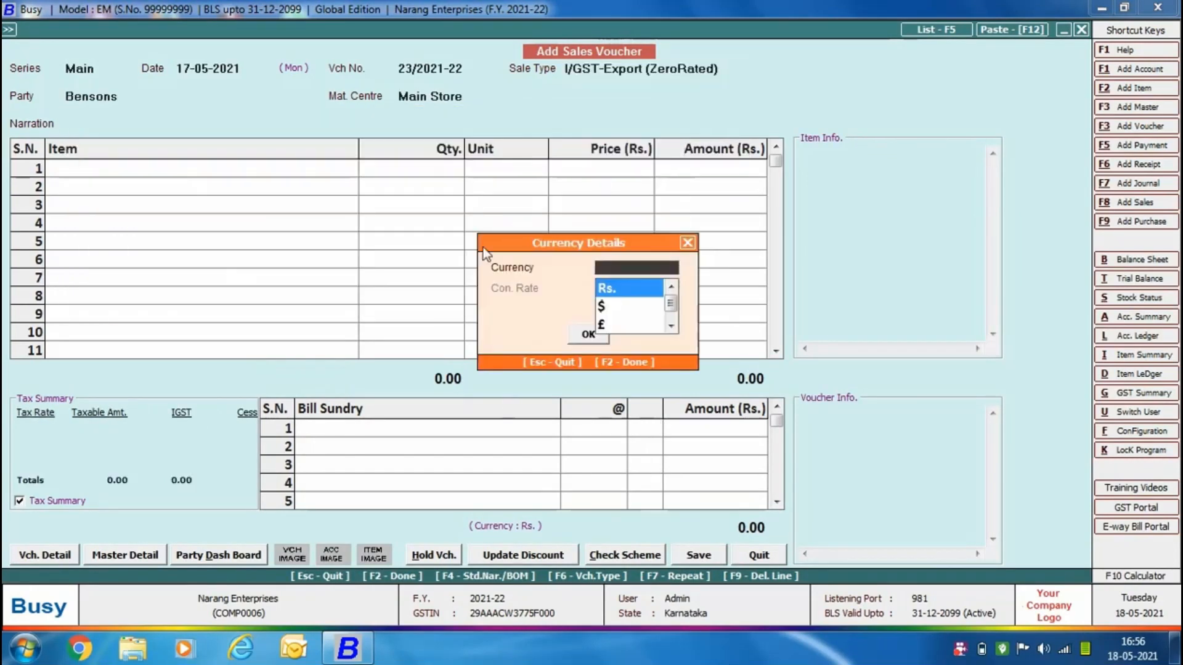
Set the voucher currency to $ with a conversion rate of 73.
key("Down")
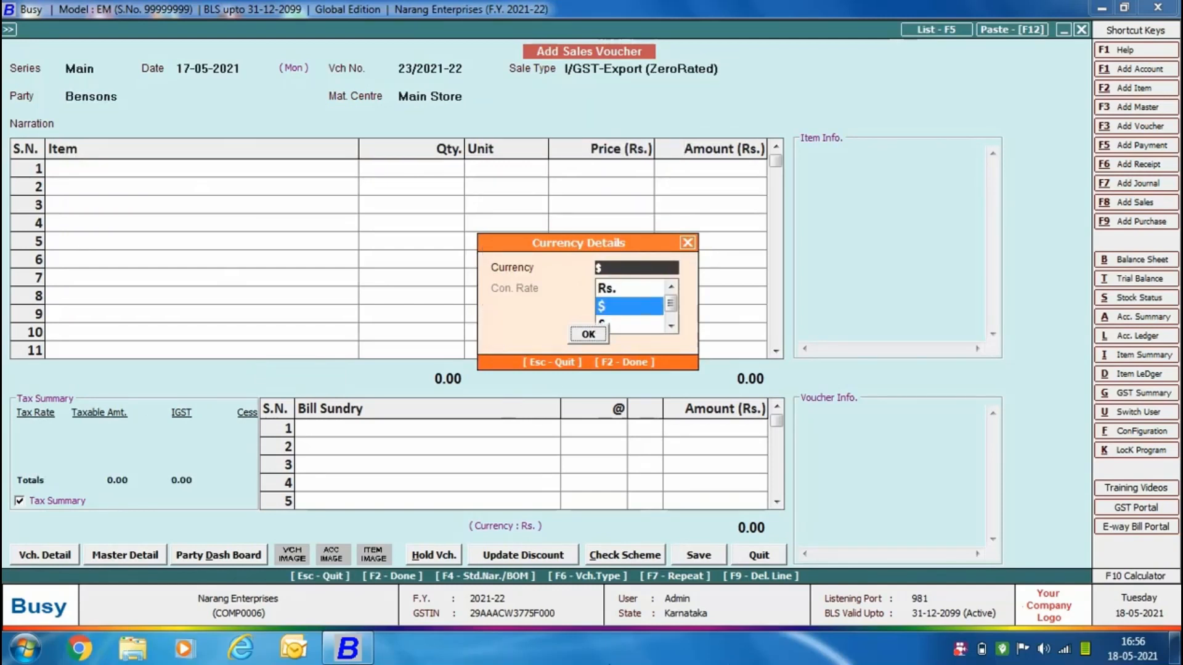
key("Return")
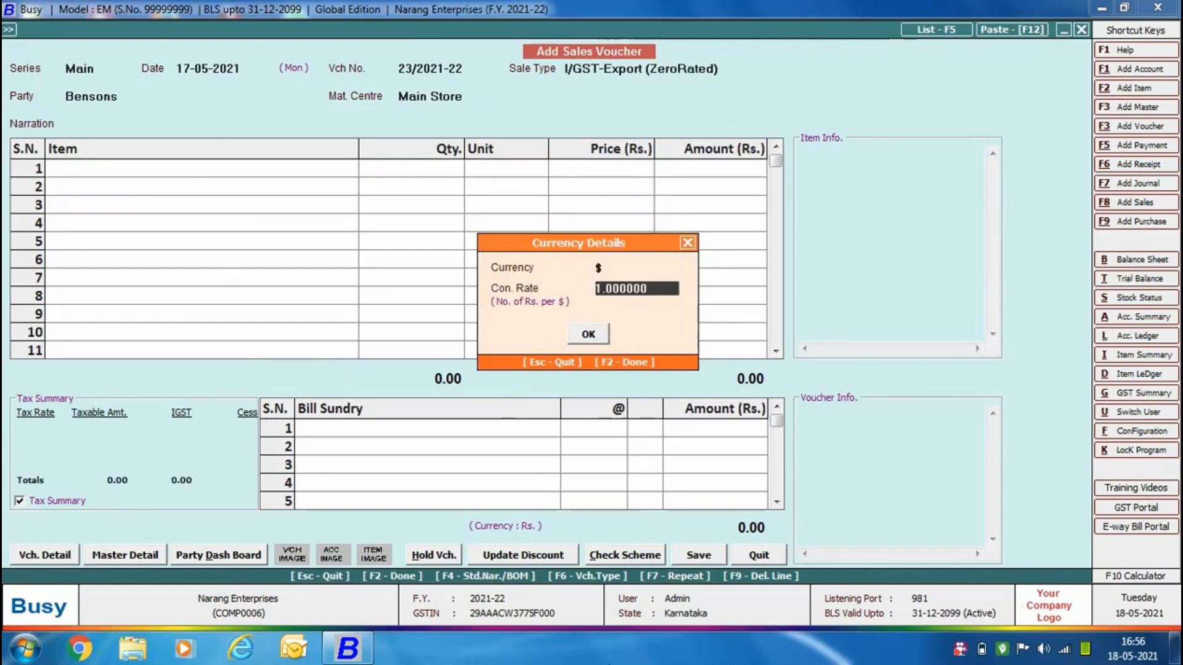
type("73")
key("Return")
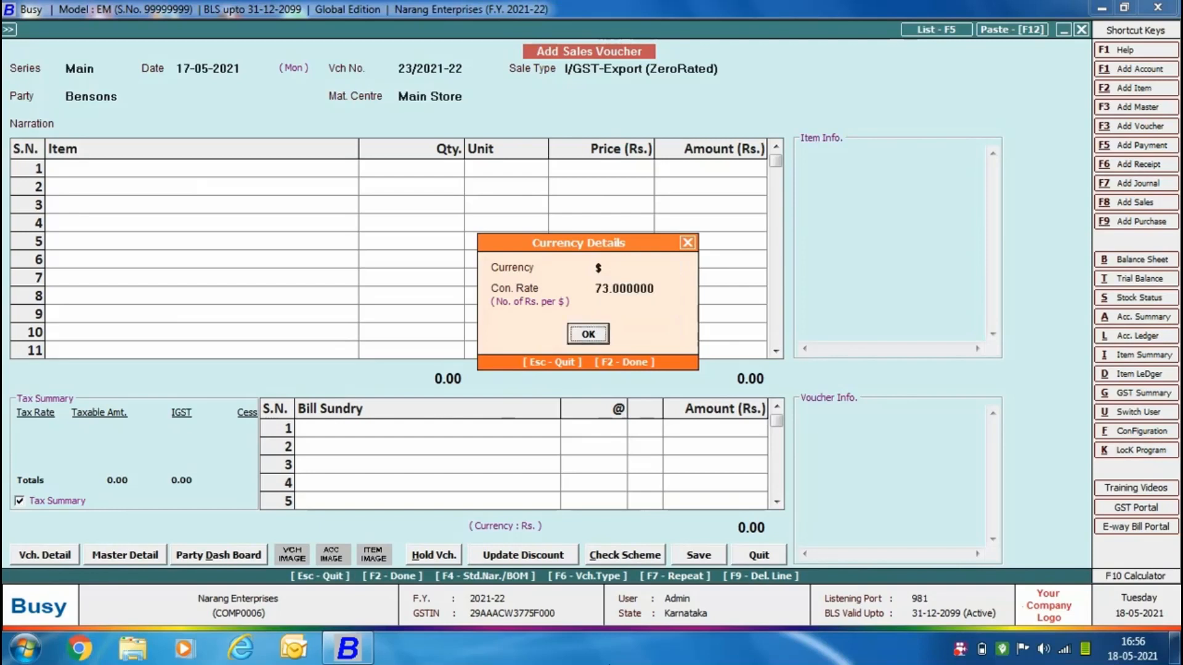
key("Return")
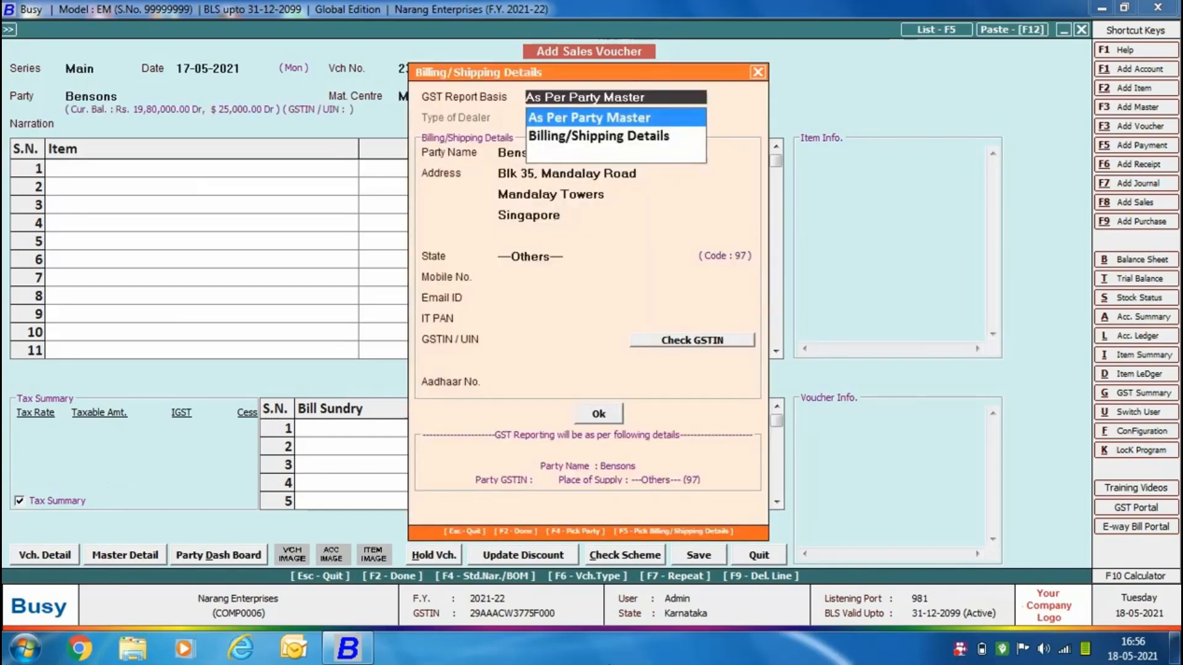
Accept the party's billing and shipping details with the GST report basis As Per Party Master.
key("Return")
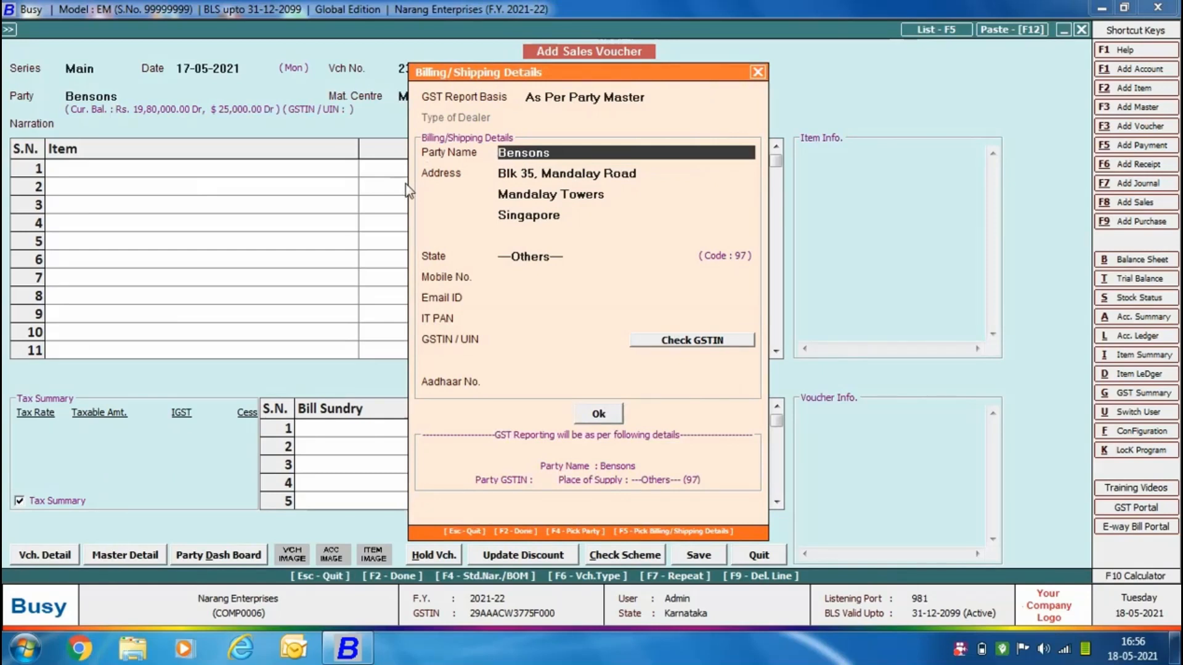
key("Return")
key("Return")
key("Return")
key("Return")
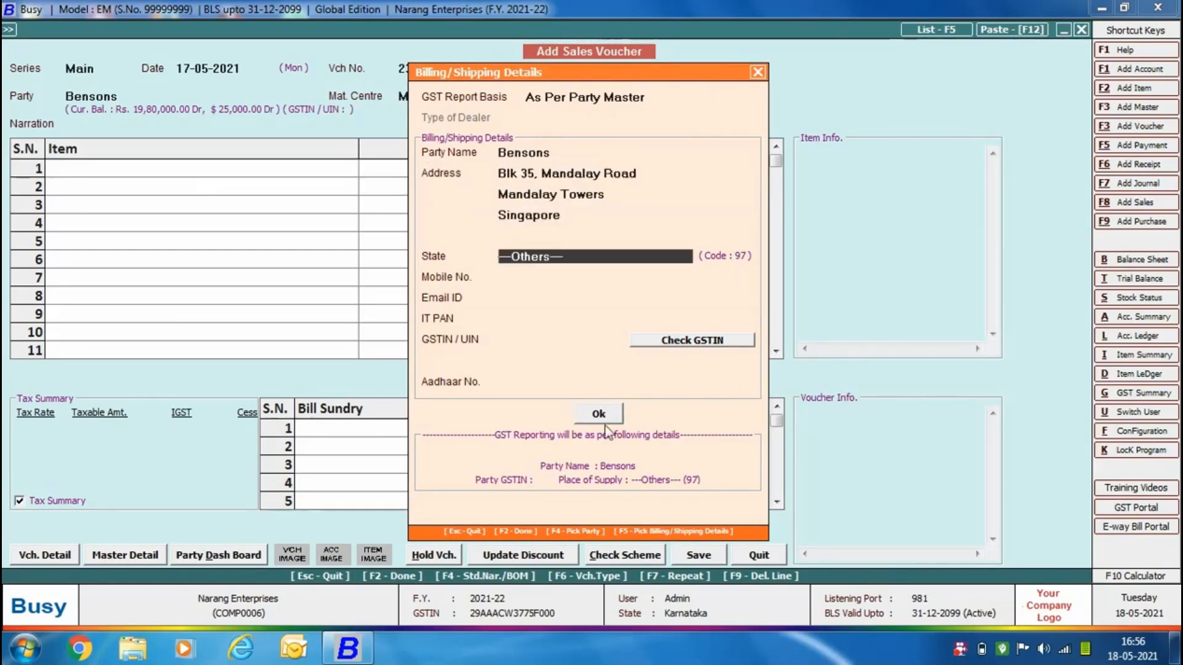
left_click(605, 420)
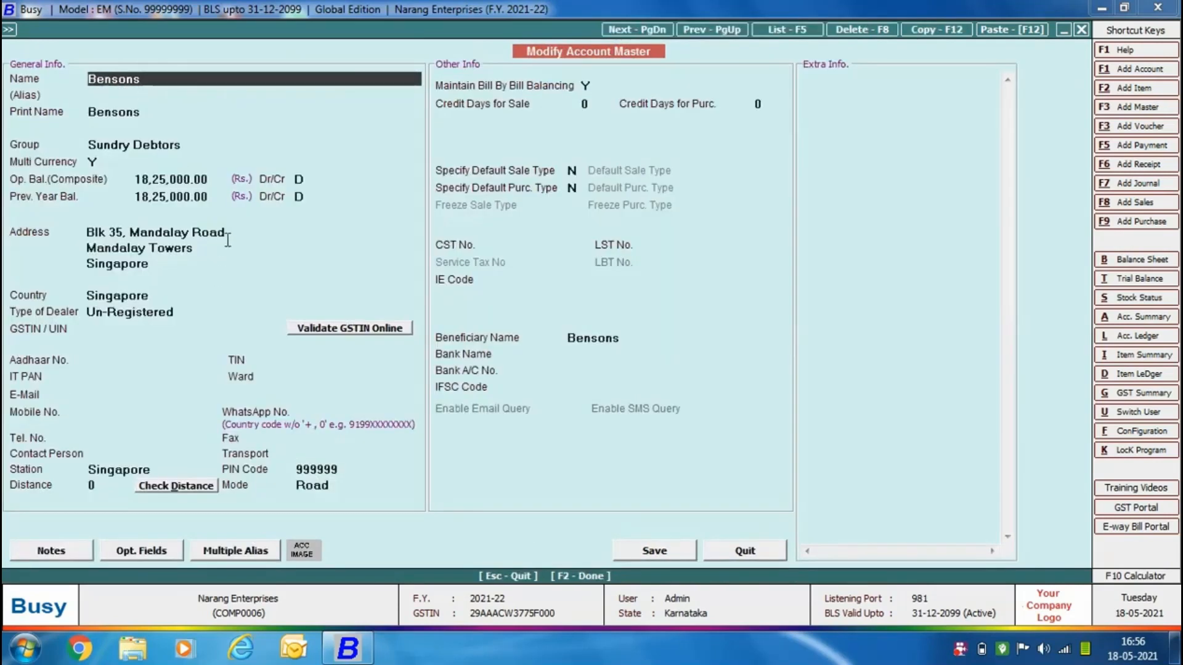
Check the address, station and PIN code in the Bensons account master, then leave it without changes.
left_click(227, 237)
left_click(166, 470)
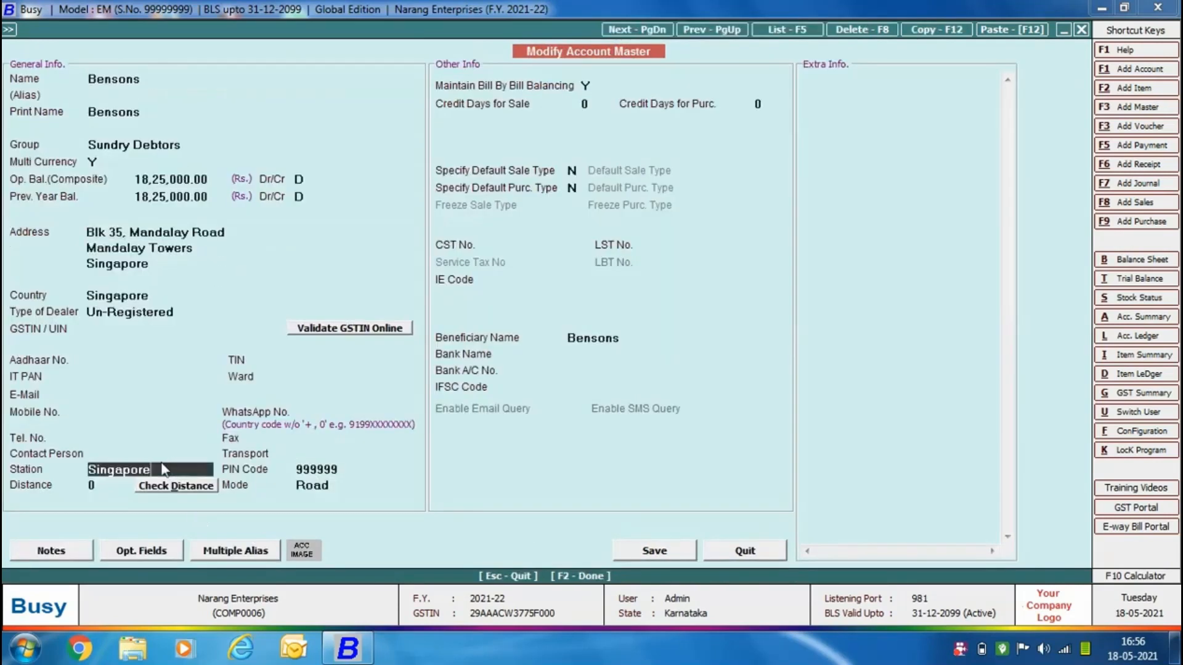
left_click(365, 473)
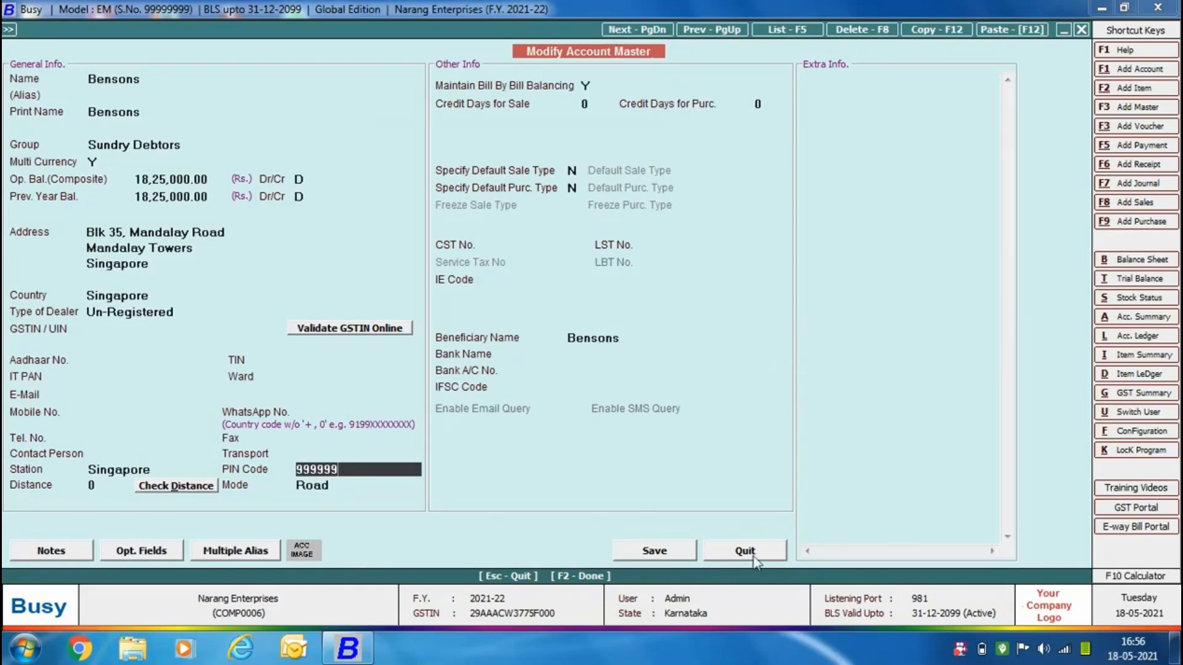
left_click(745, 551)
Add the item Godrej Regrigerator 255 Litre with a quantity of 15 Pcs. at a price of $480, and finish the item list.
key("Return")
key("Return")
key("Return")
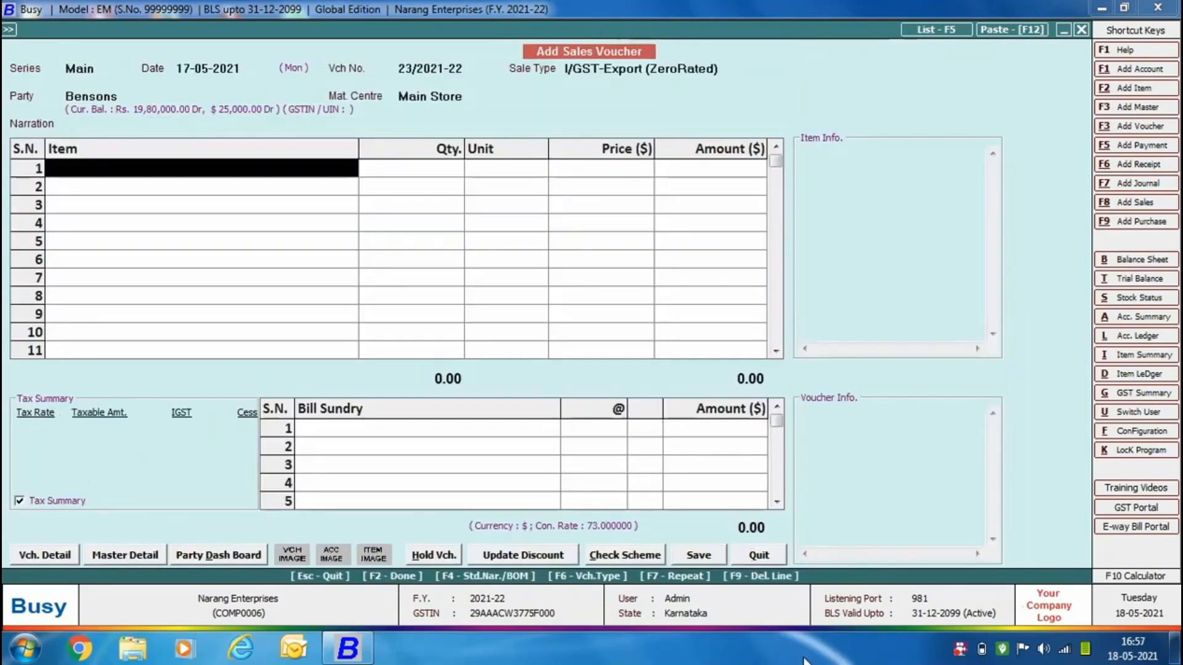
type("G")
key("Return")
type("15")
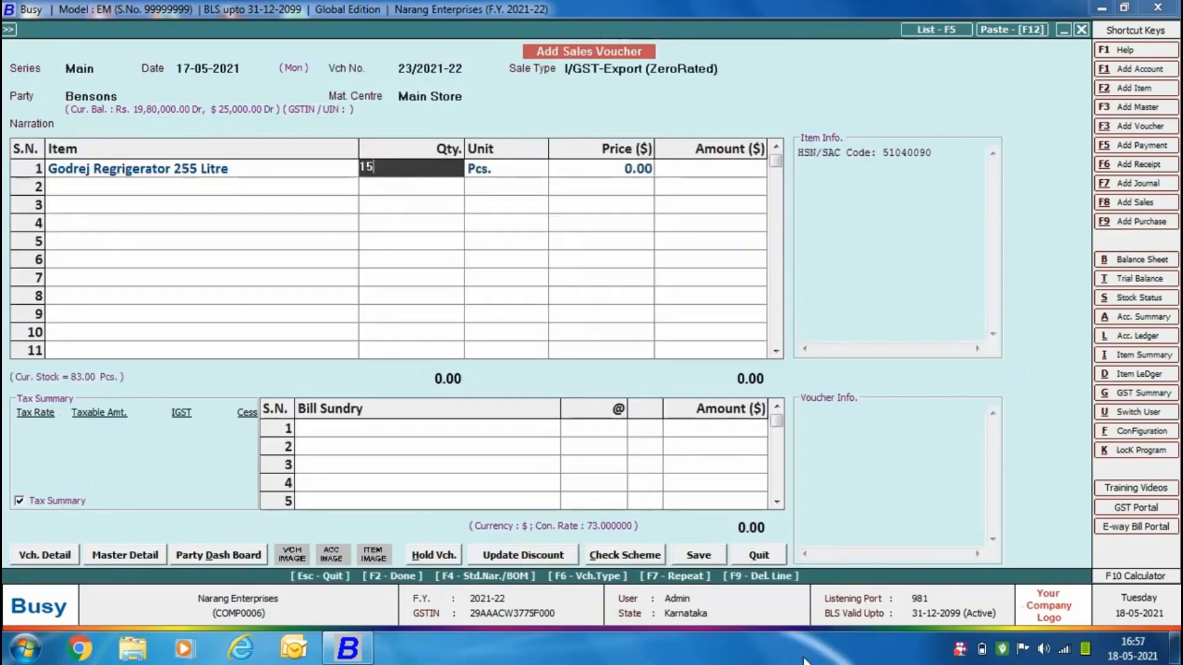
key("Return")
key("Return")
type("480")
key("Return")
key("Return")
key("Return")
key("Return")
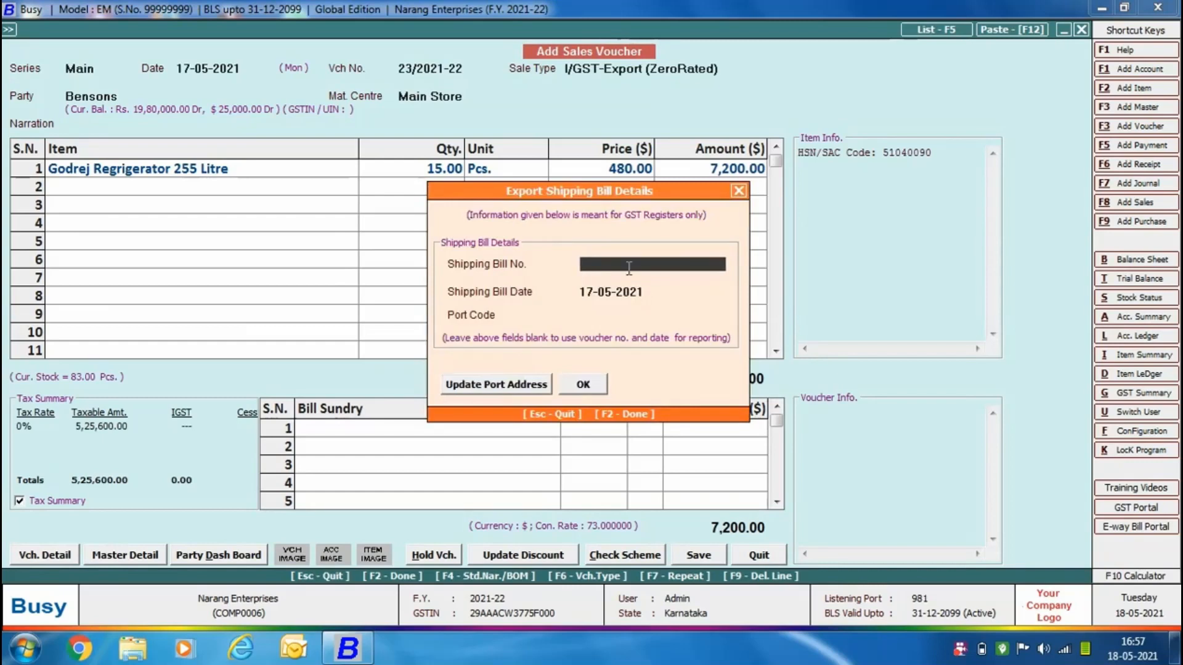
Enter shipping bill number 34561 and port code INBLR4, check the port's address details, and accept the export shipping bill details.
type("34561")
key("Return")
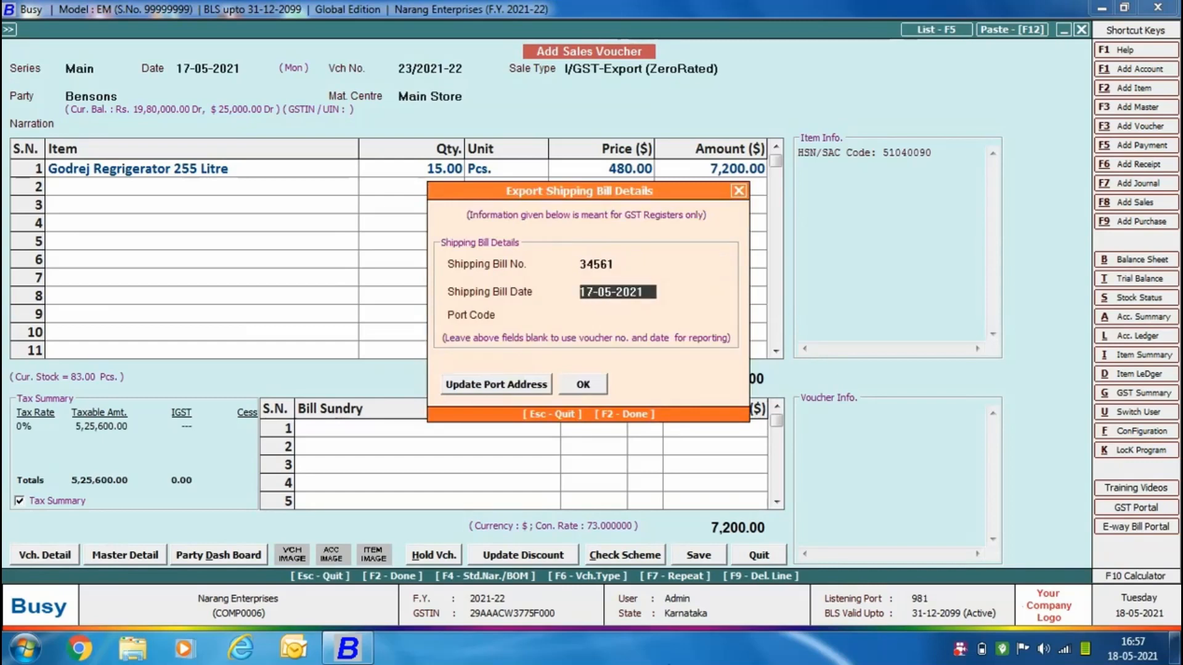
key("Return")
type("INBLR4")
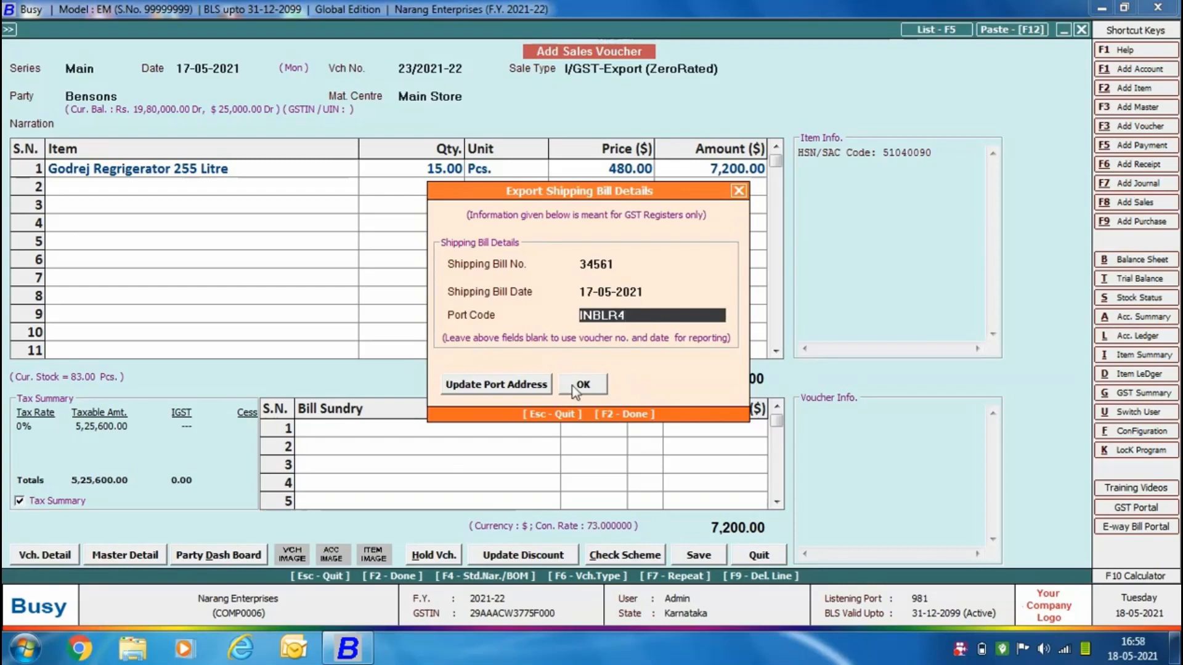
left_click(481, 384)
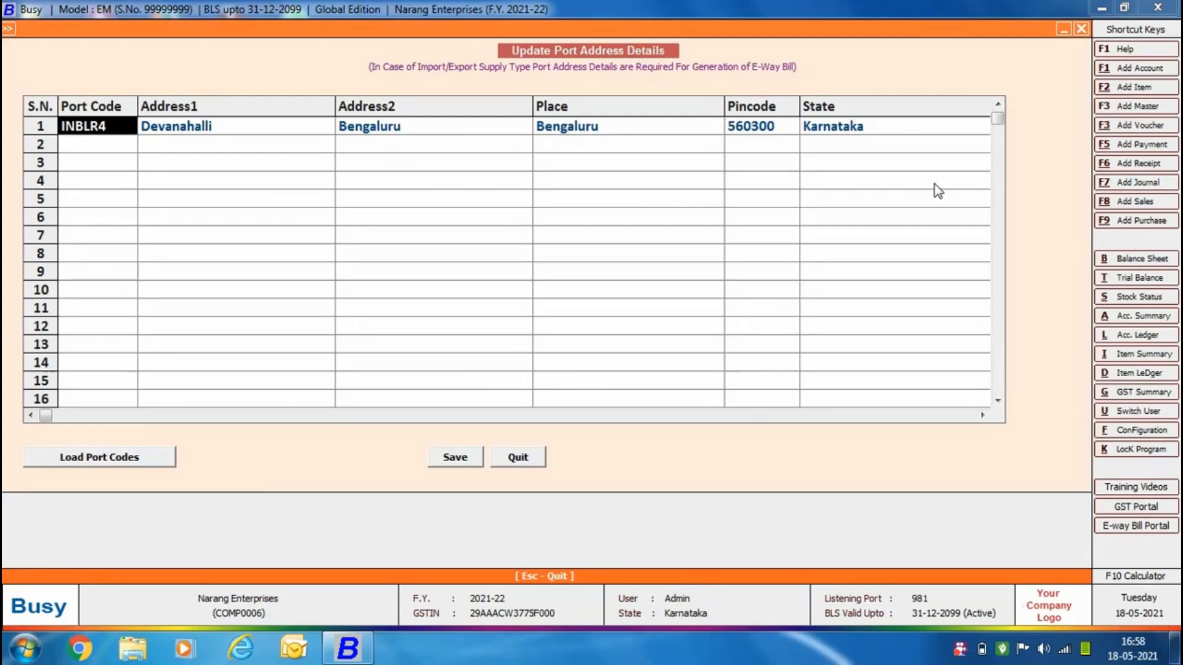
left_click(518, 457)
left_click(589, 385)
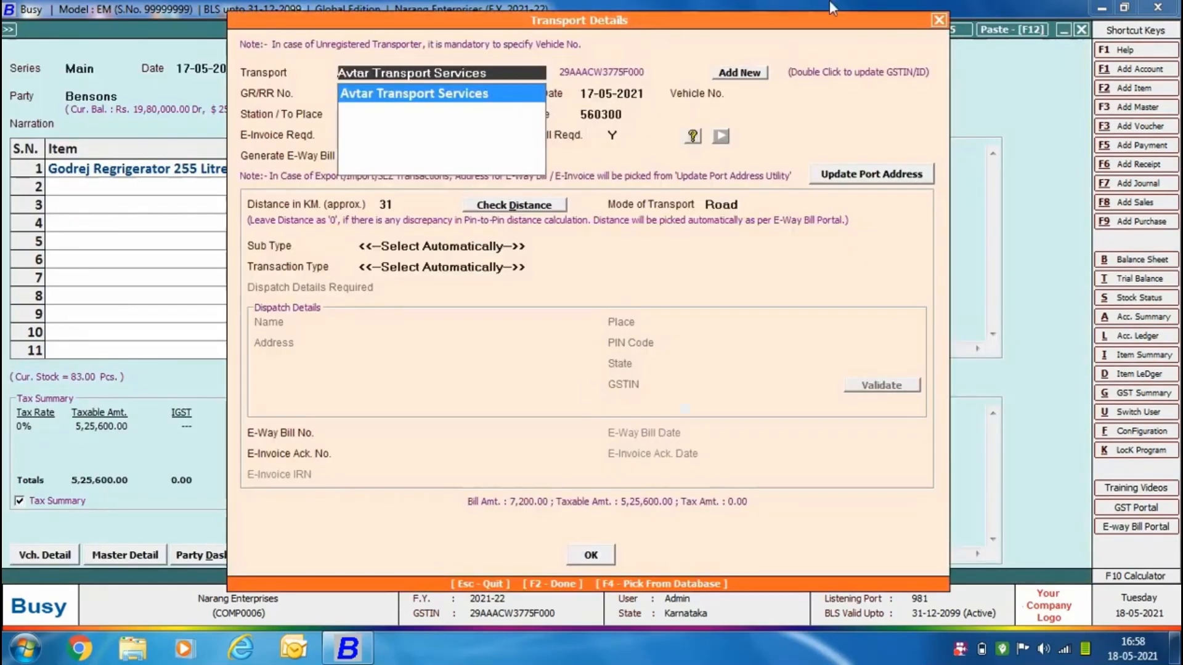
Set the transport to Avtar Transport Services with GR/RR number 98711 and vehicle number KA12KA1234.
key("Return")
type("98711")
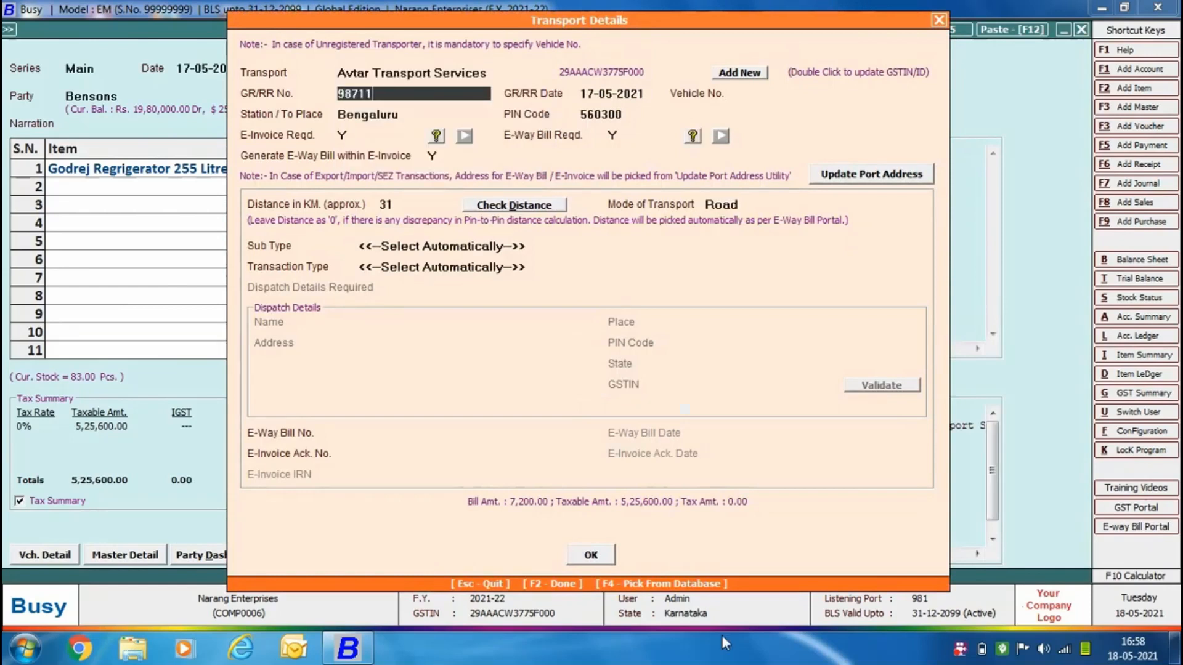
key("Return")
key("Return")
type("KA12KA1234")
key("Return")
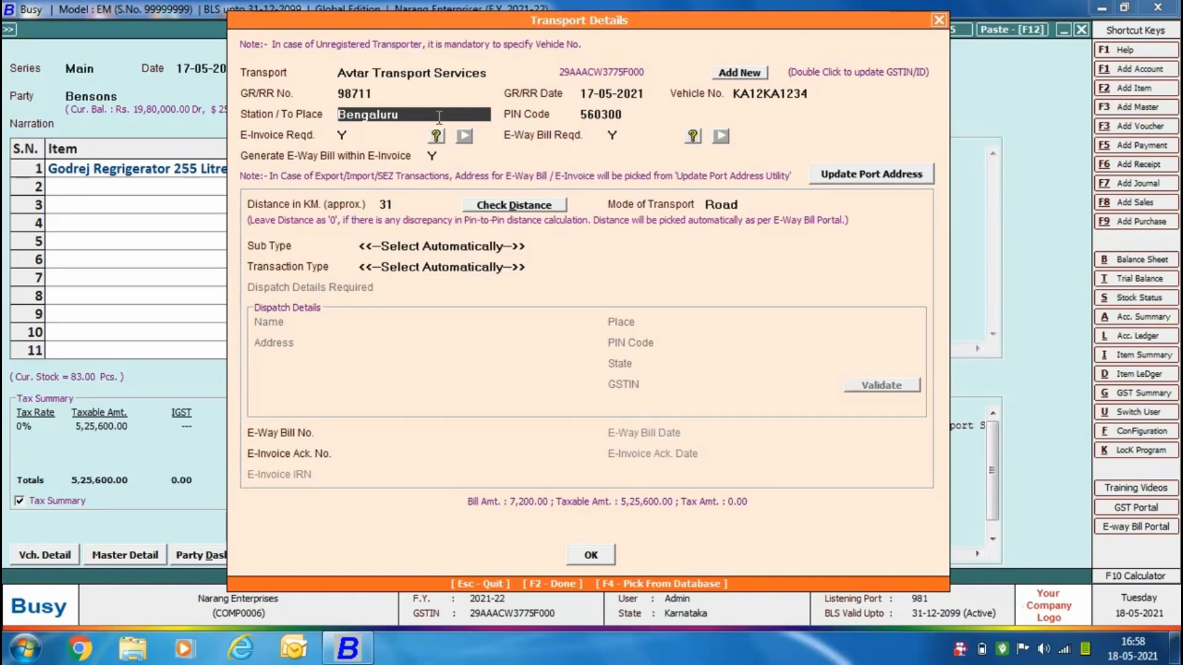
Keep the destination Bengaluru and the e-invoice and e-way bill requirements at Y, and check the approximate distance without updating it.
key("Return")
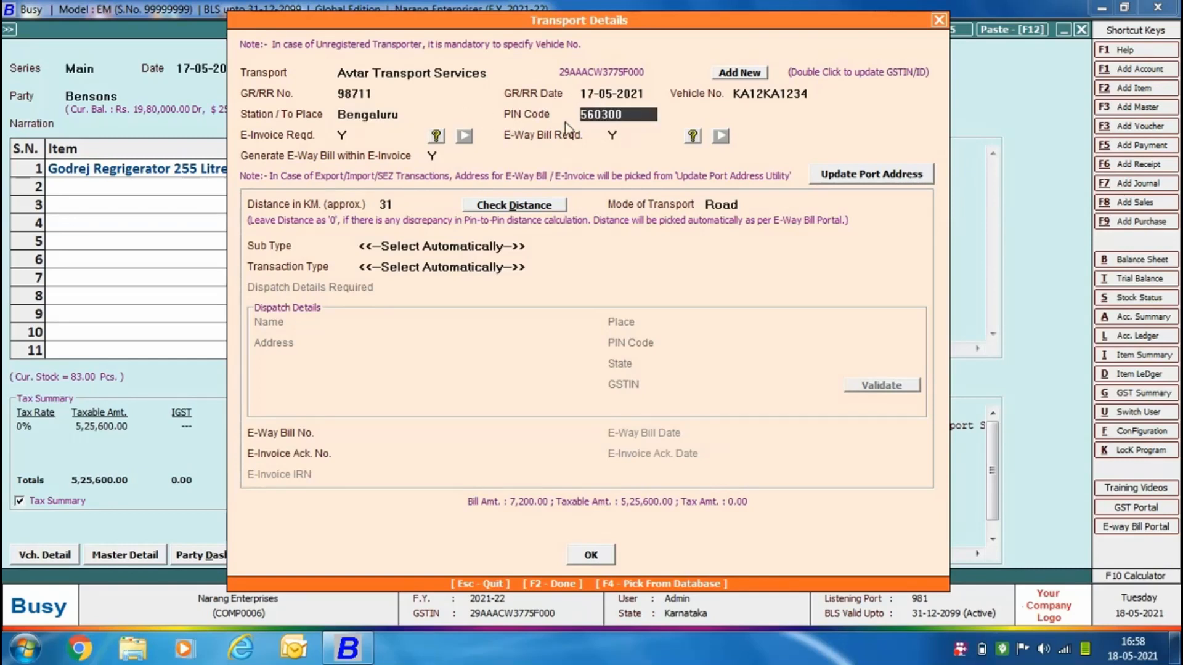
key("Return")
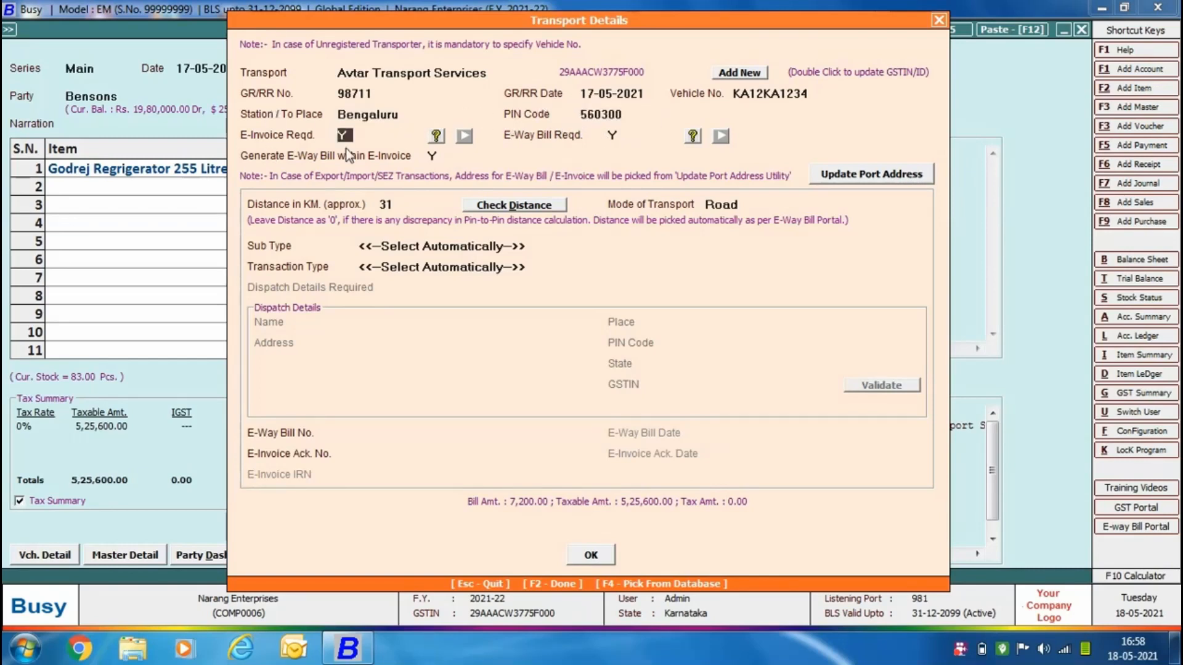
key("Return")
key("Return")
key("Return")
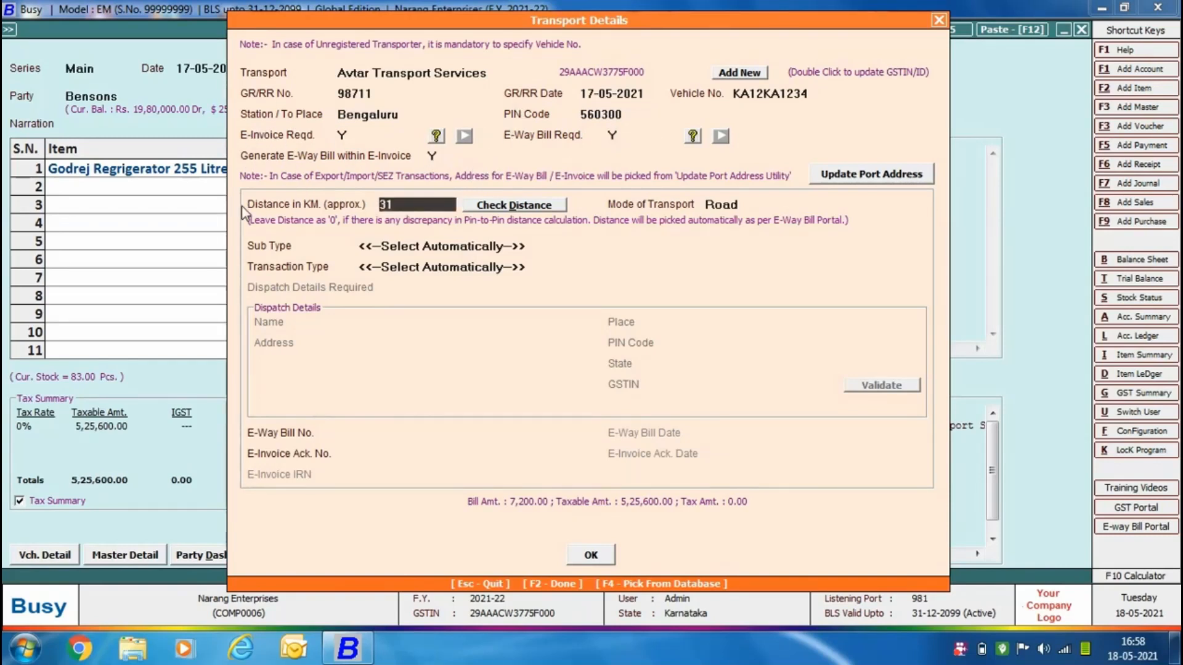
left_click(490, 209)
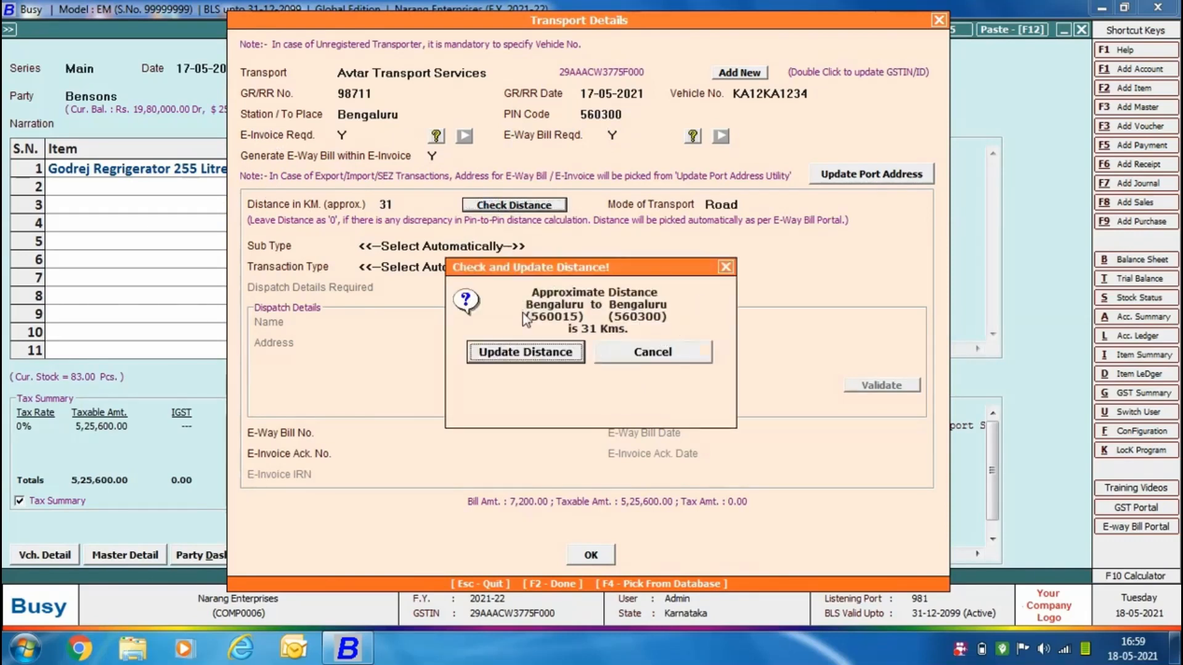
left_click(671, 345)
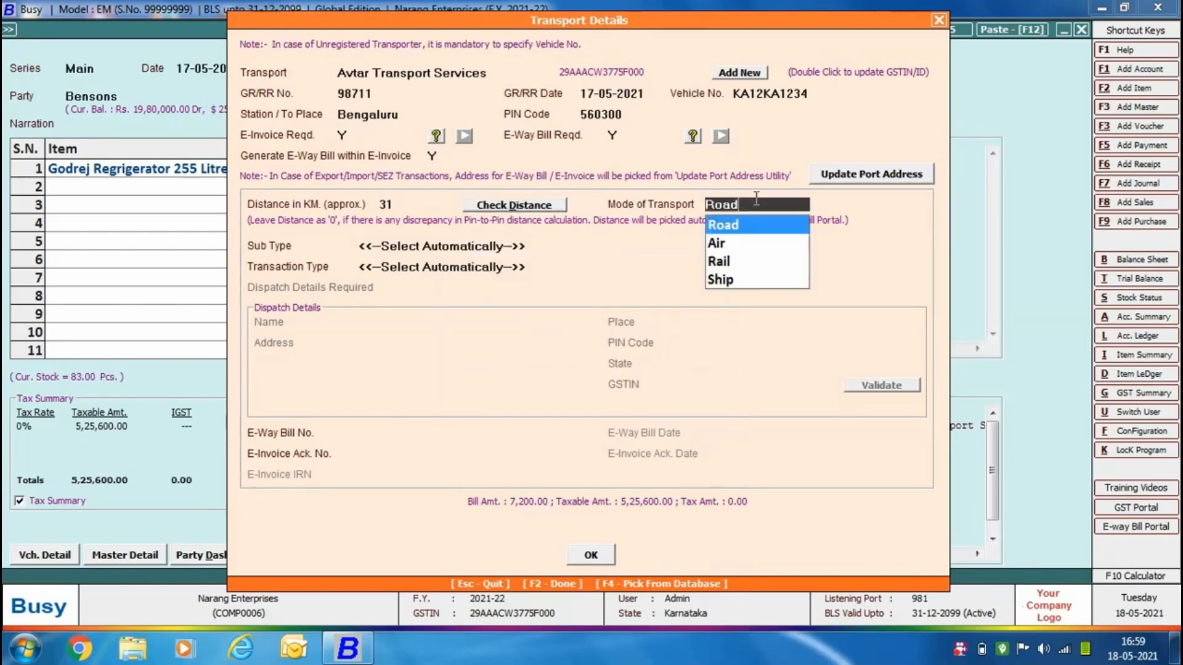
Keep the transport mode Road and automatic selection for sub type and transaction type, and confirm the transport details.
key("Return")
key("Return")
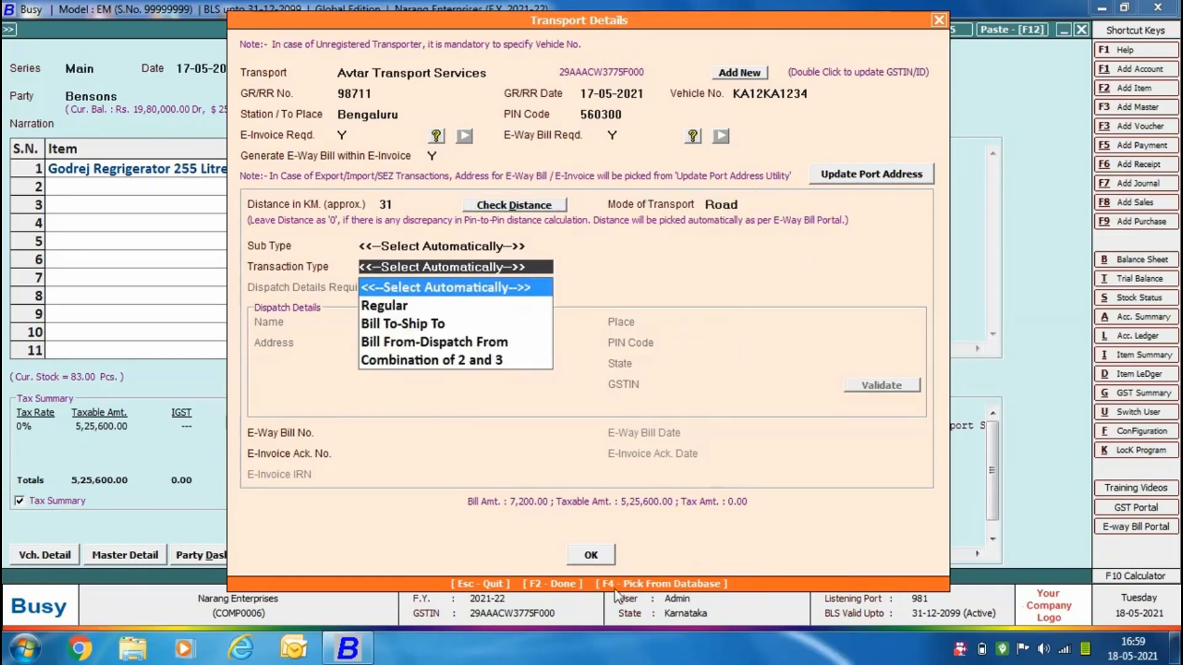
key("Return")
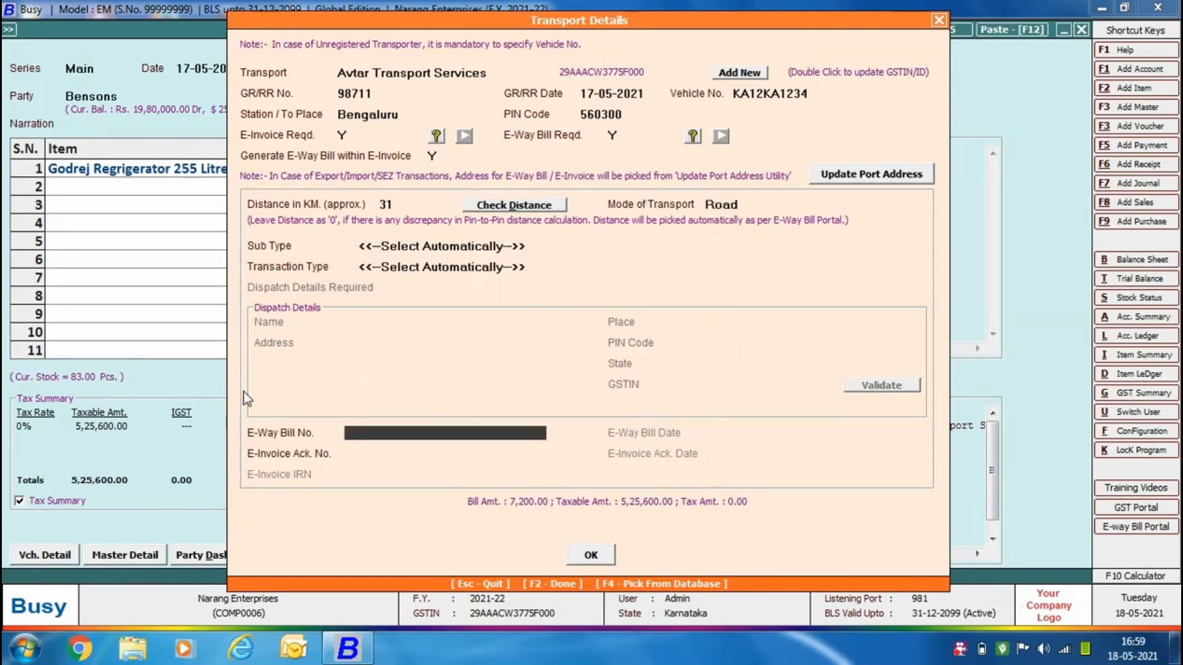
left_click(580, 552)
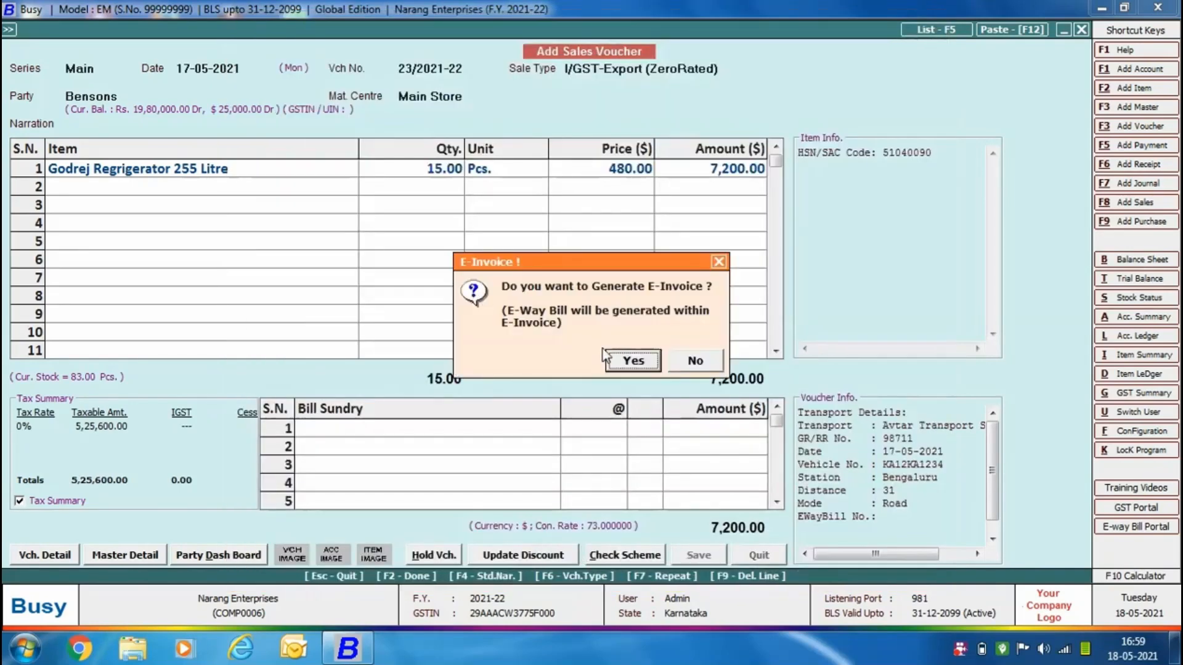
Choose automatic e-invoice generation with the default options, check the voucher for possible errors, and leave the invalid entries list.
left_click(624, 361)
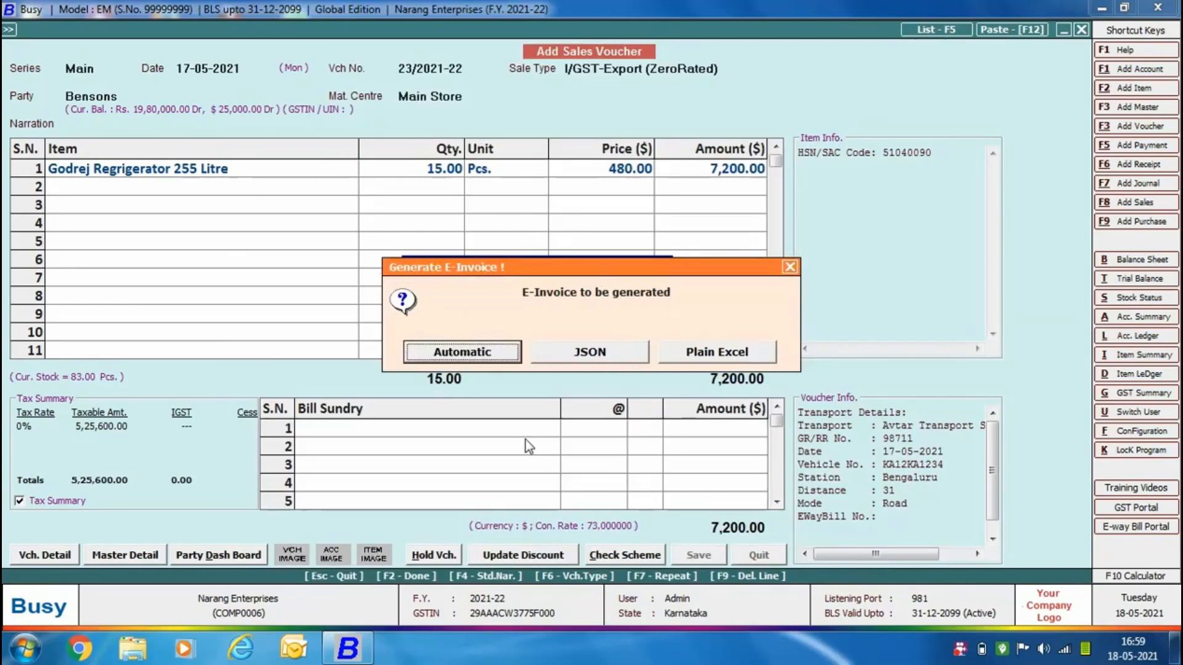
left_click(457, 352)
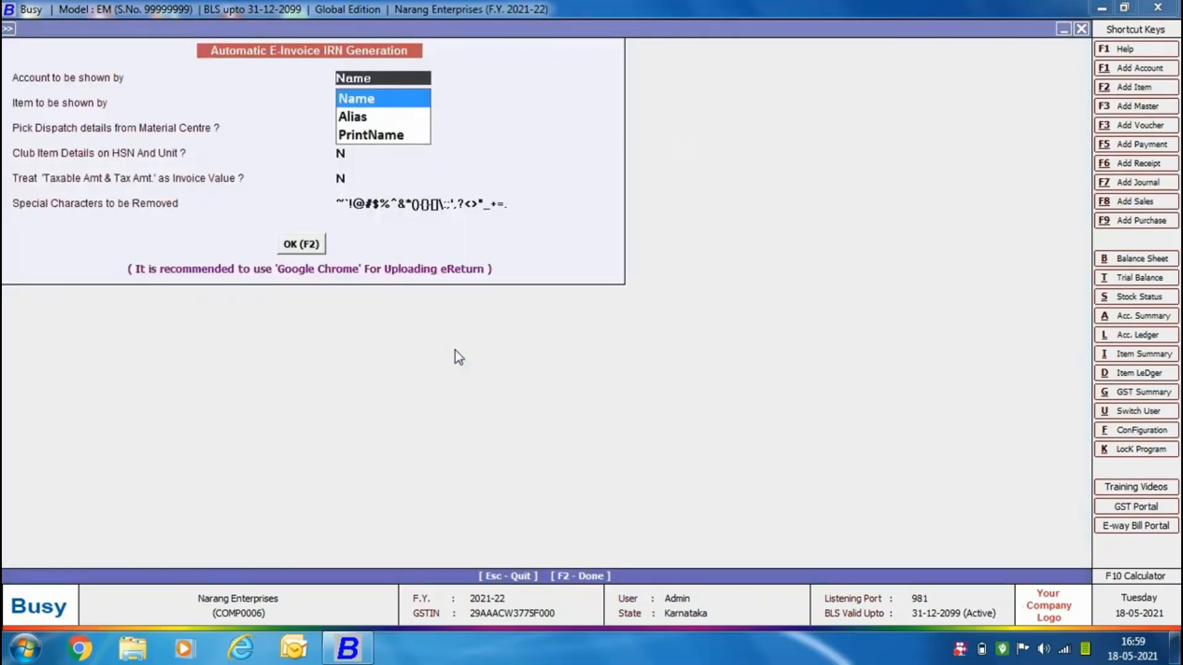
left_click(317, 244)
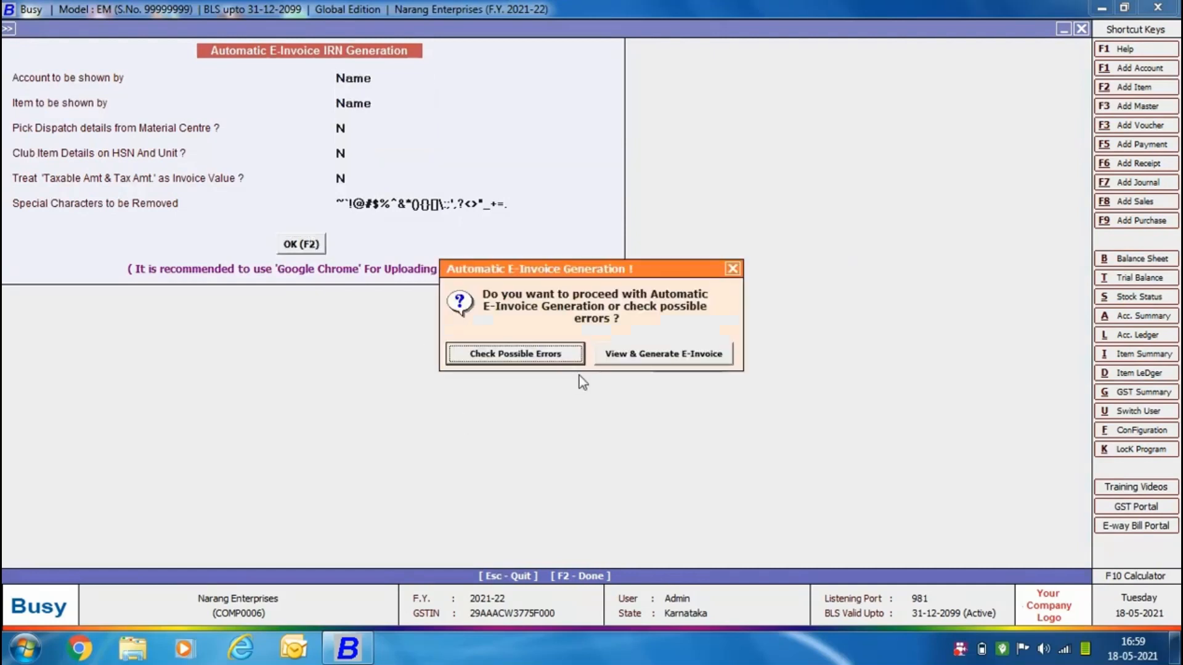
left_click(490, 354)
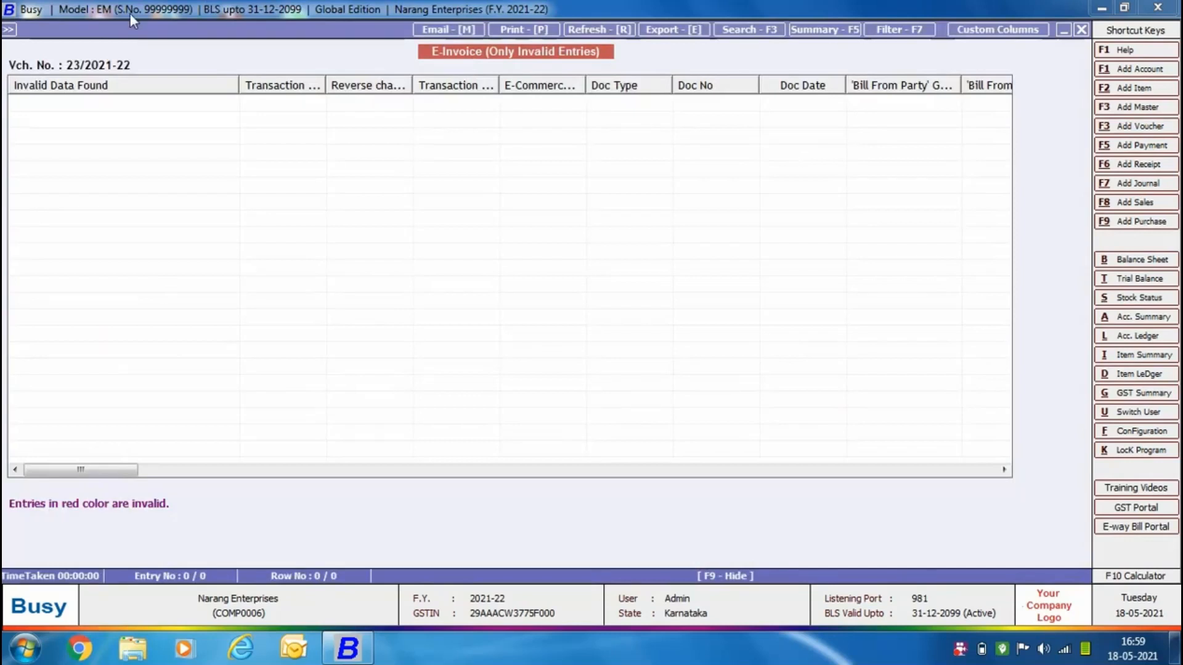
key("Escape")
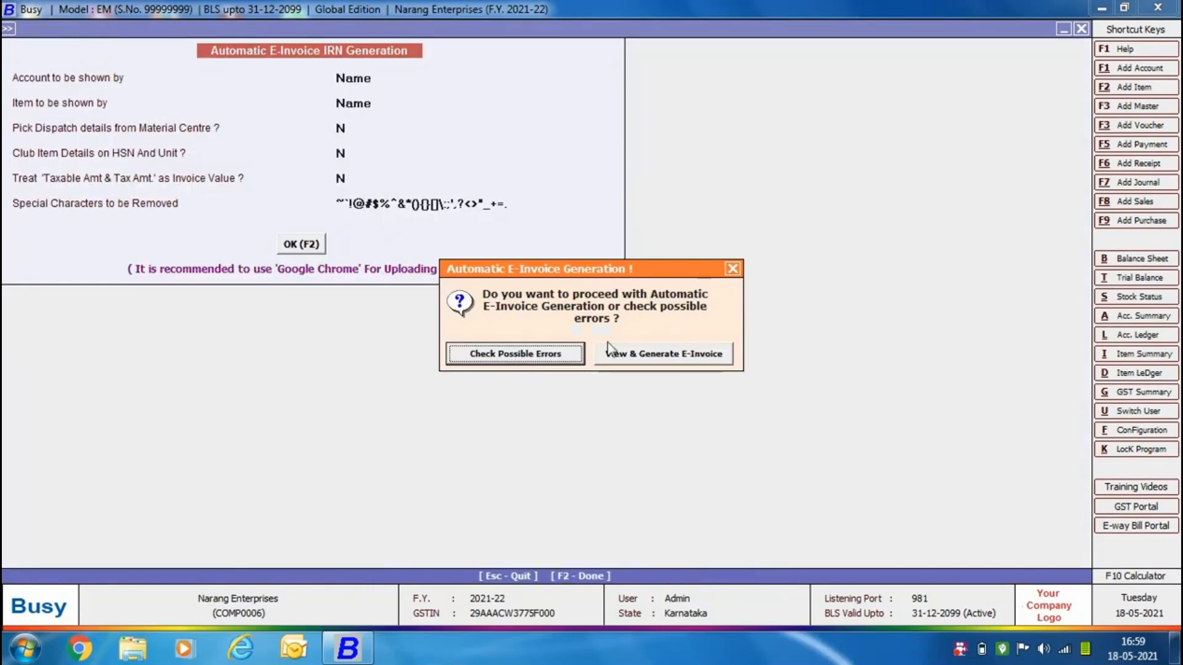
View the export voucher's e-invoice details and generate its e-invoice together with the e-way bill.
left_click(634, 356)
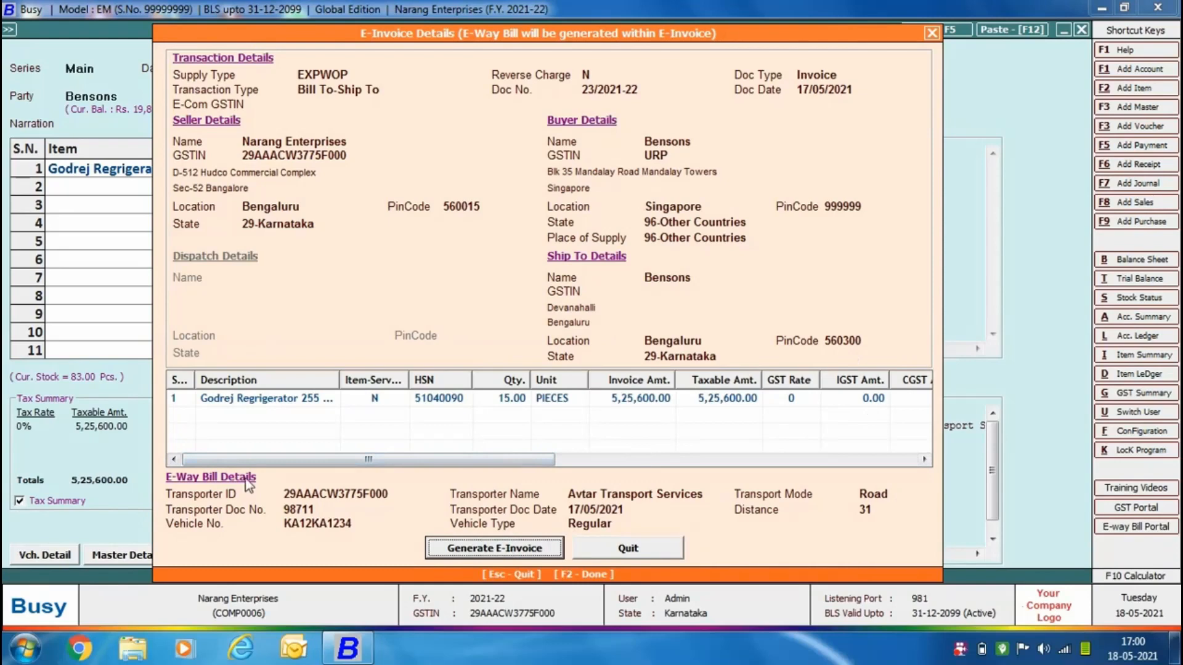
left_click(486, 552)
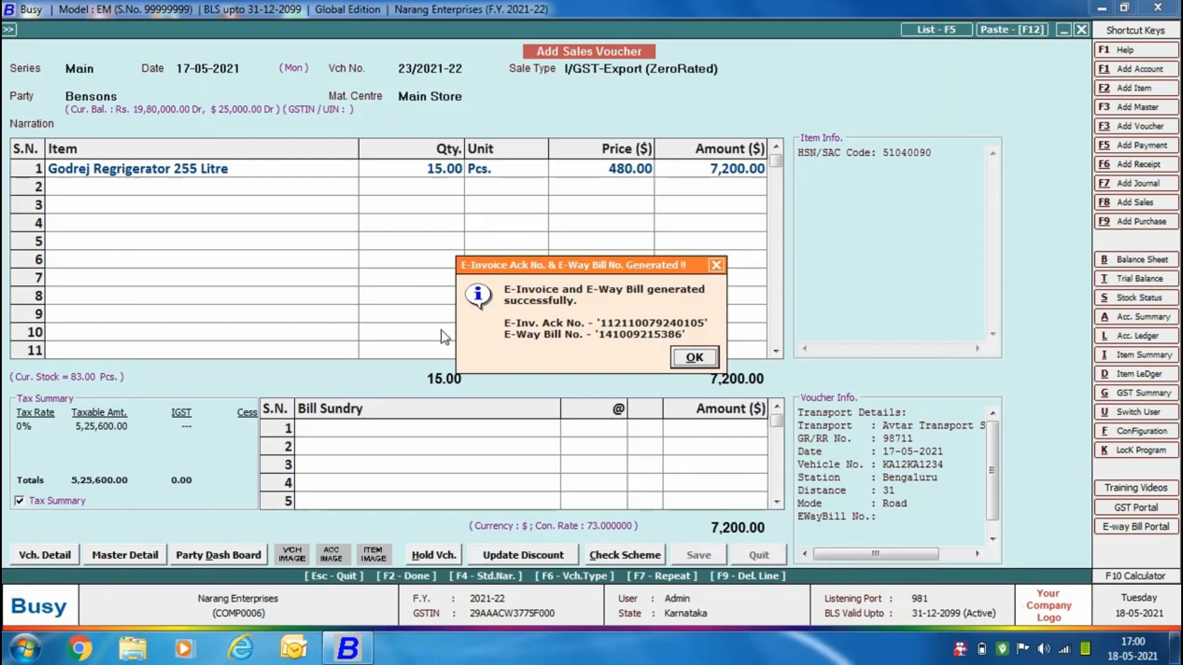
key("Return")
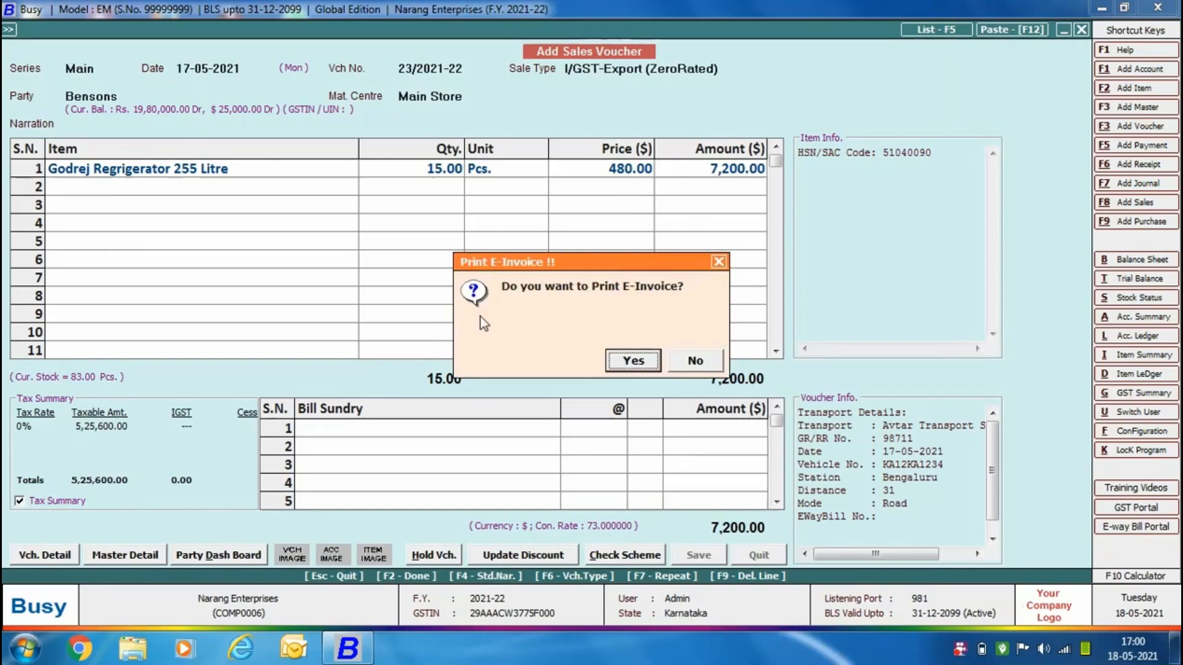
Print the e-invoice and review the PDF through its goods details, skipping the e-way bill and standard sales invoice printouts.
left_click(624, 360)
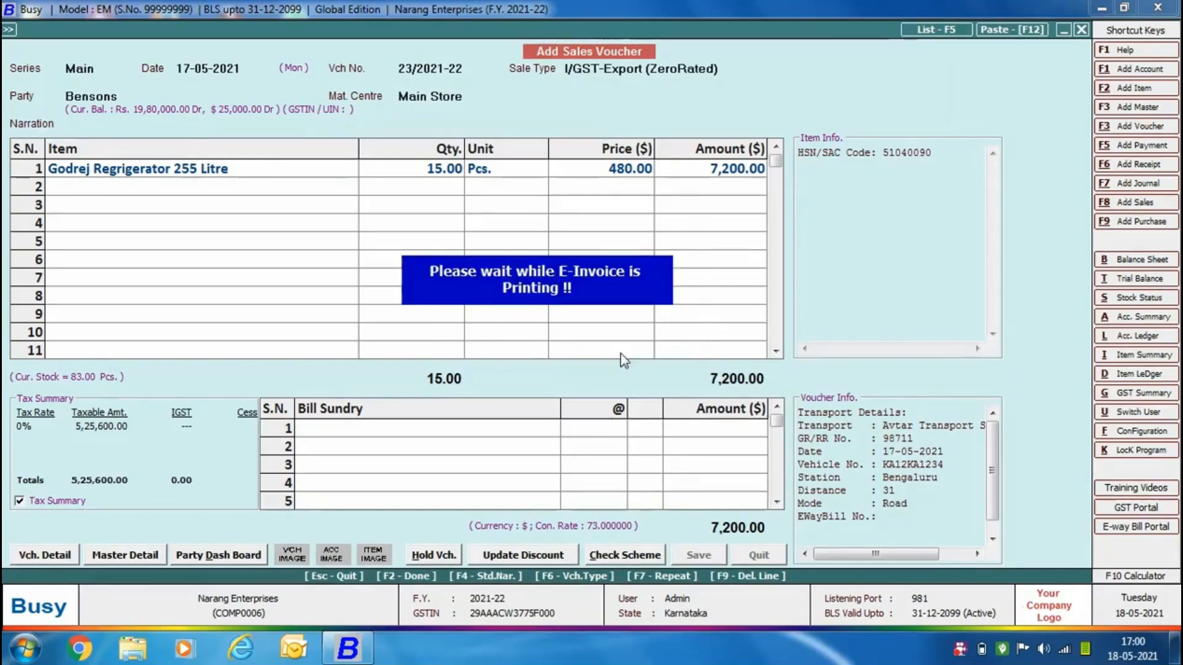
scroll(1158, 315, "down", 5)
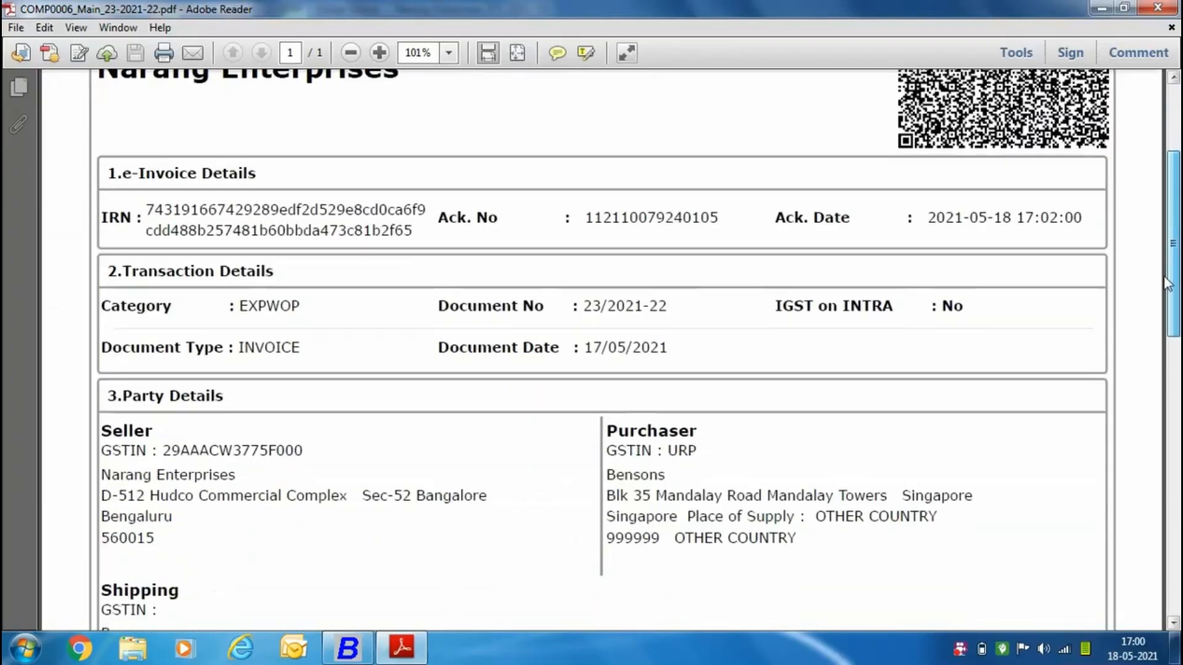
scroll(1158, 315, "down", 2)
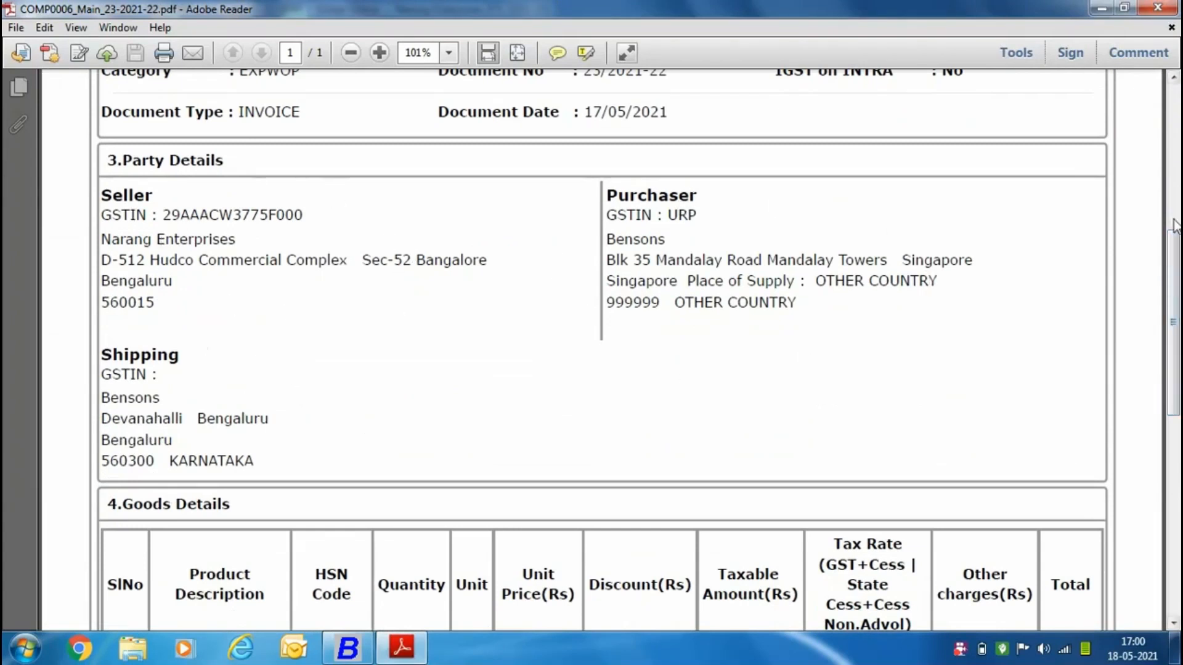
scroll(1178, 522, "down", 5)
left_click_drag(1178, 519, 1148, 150)
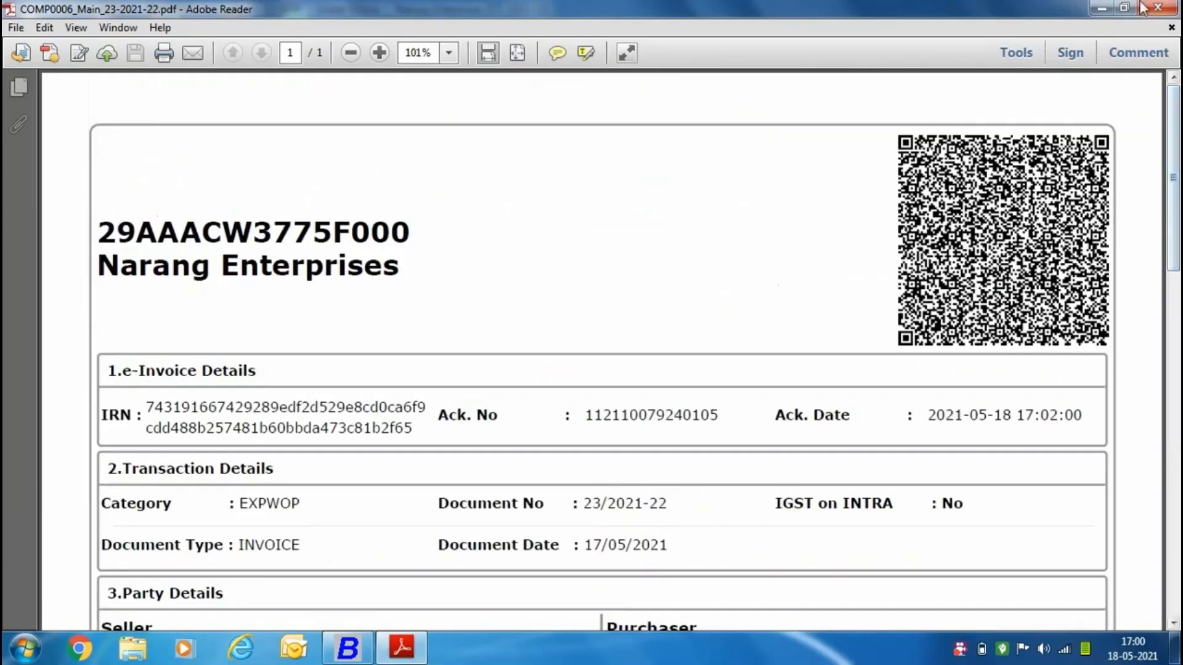
left_click(1159, 11)
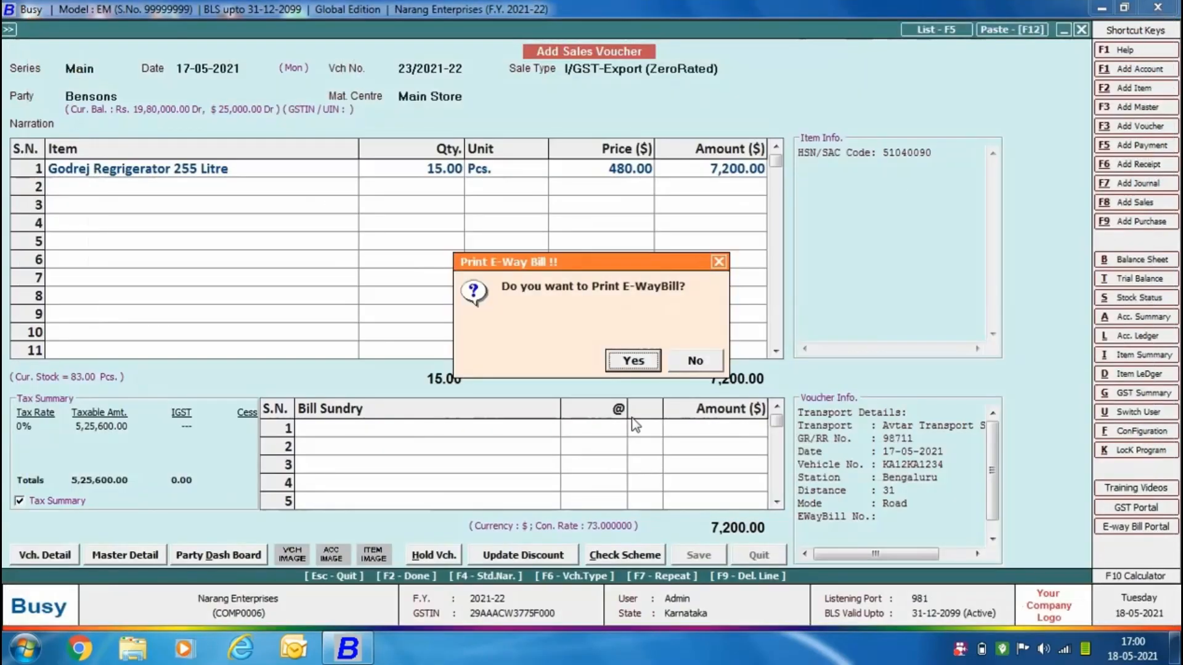
left_click(687, 362)
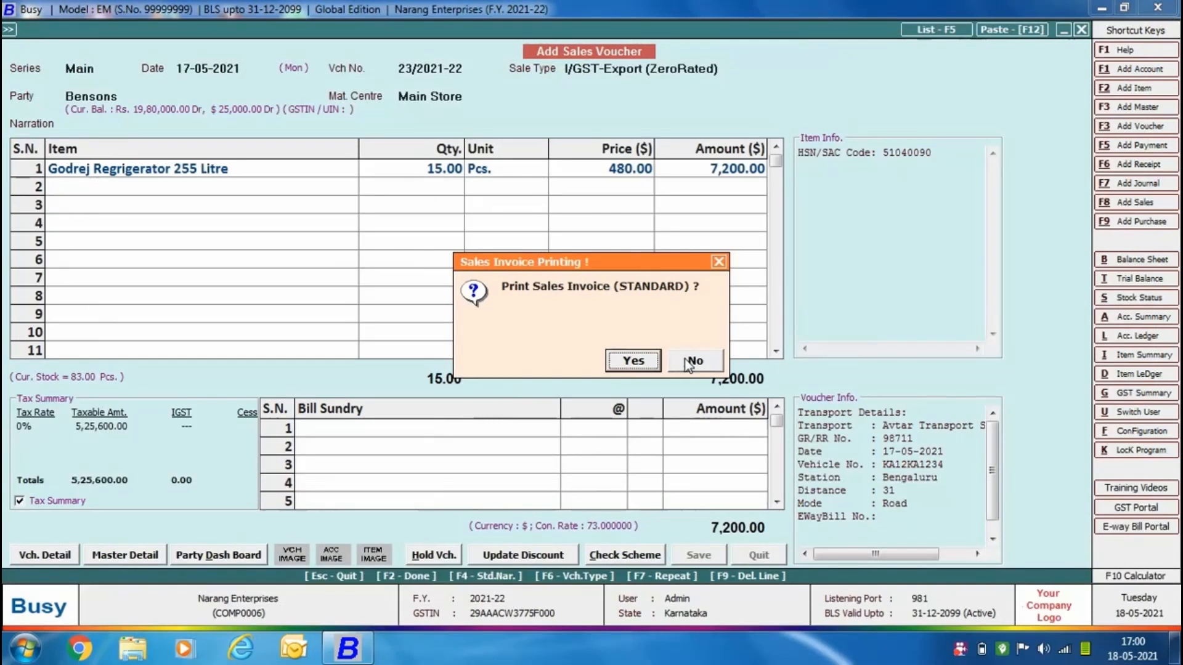
left_click(689, 363)
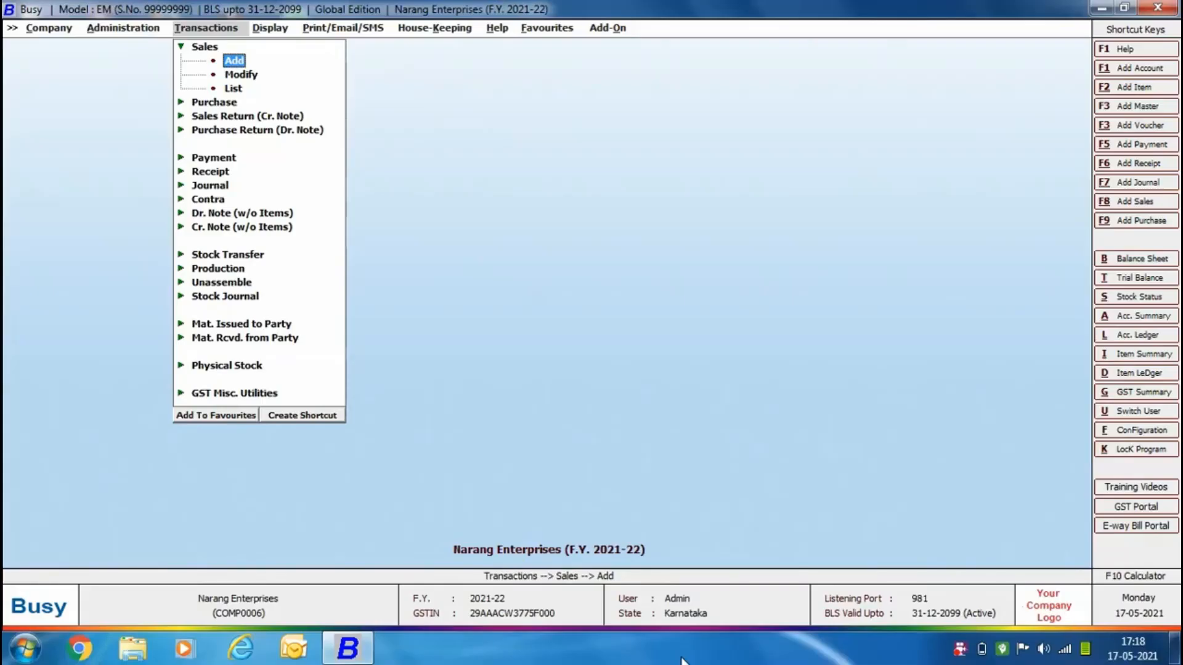
Set up automatic combined e-invoice and e-way bill generation for 17-05-2021 without a material centre filter, excluding vouchers already having an e-invoice acknowledgement number.
left_click(264, 394)
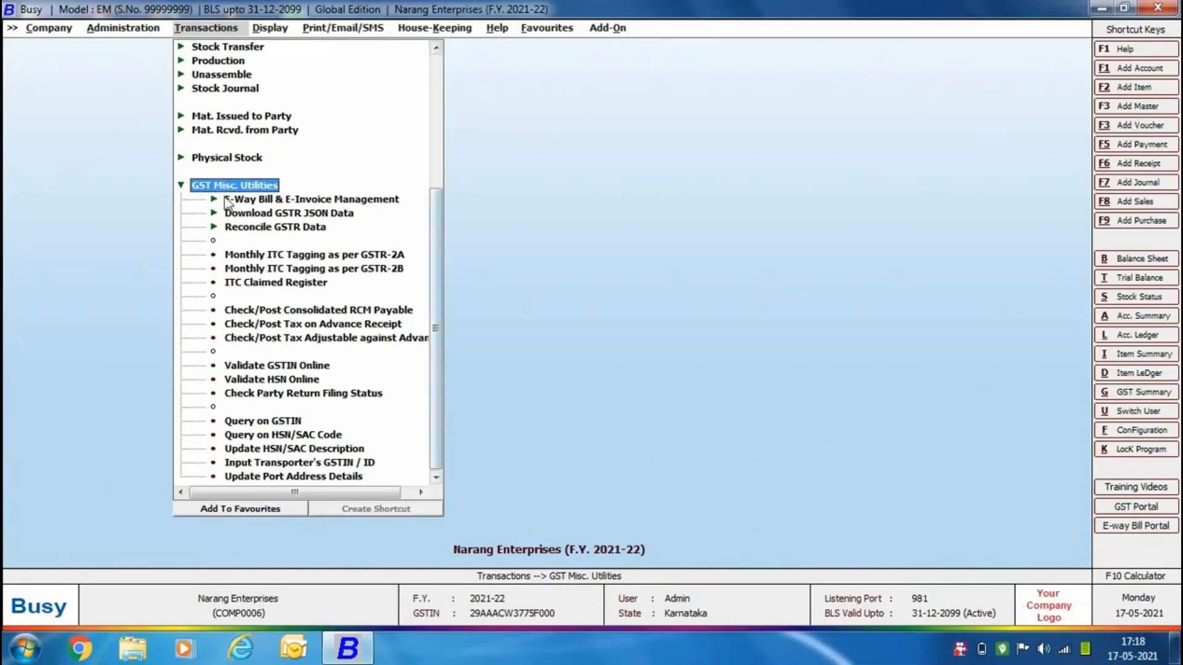
left_click(348, 205)
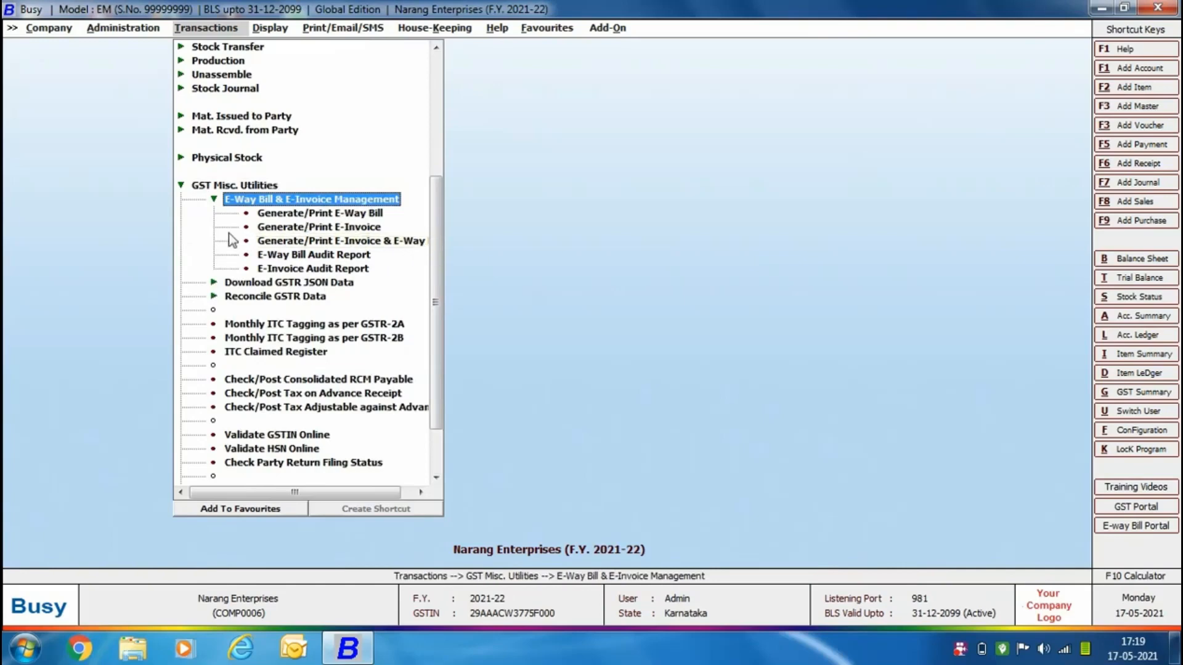
left_click(395, 242)
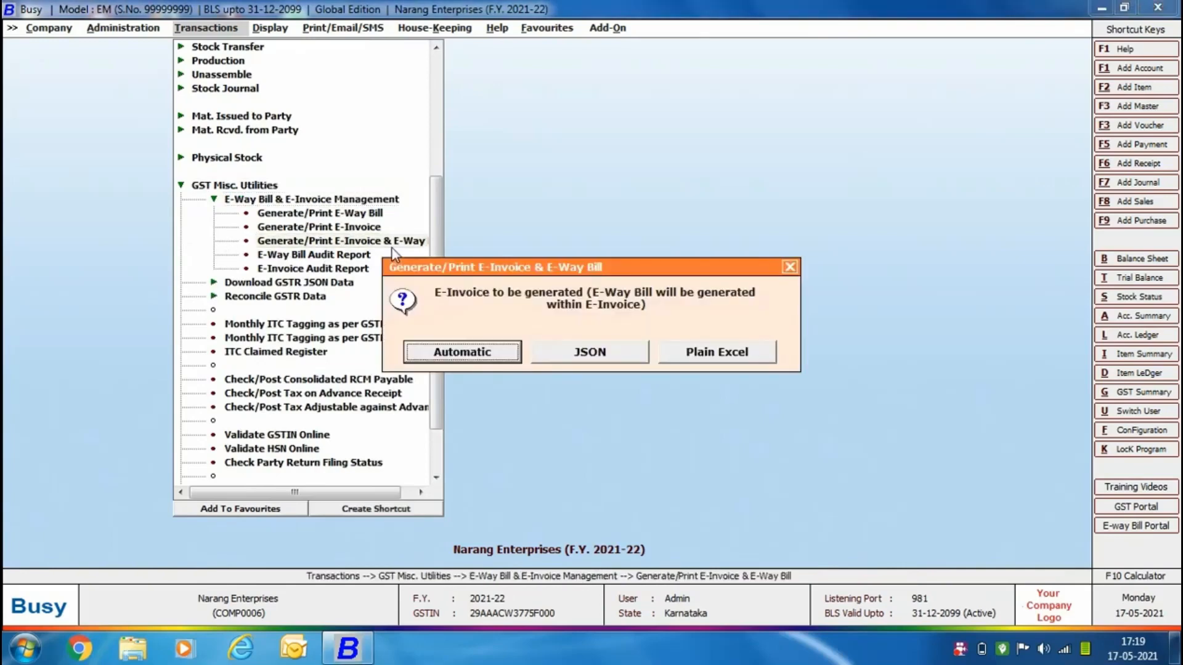
left_click(505, 358)
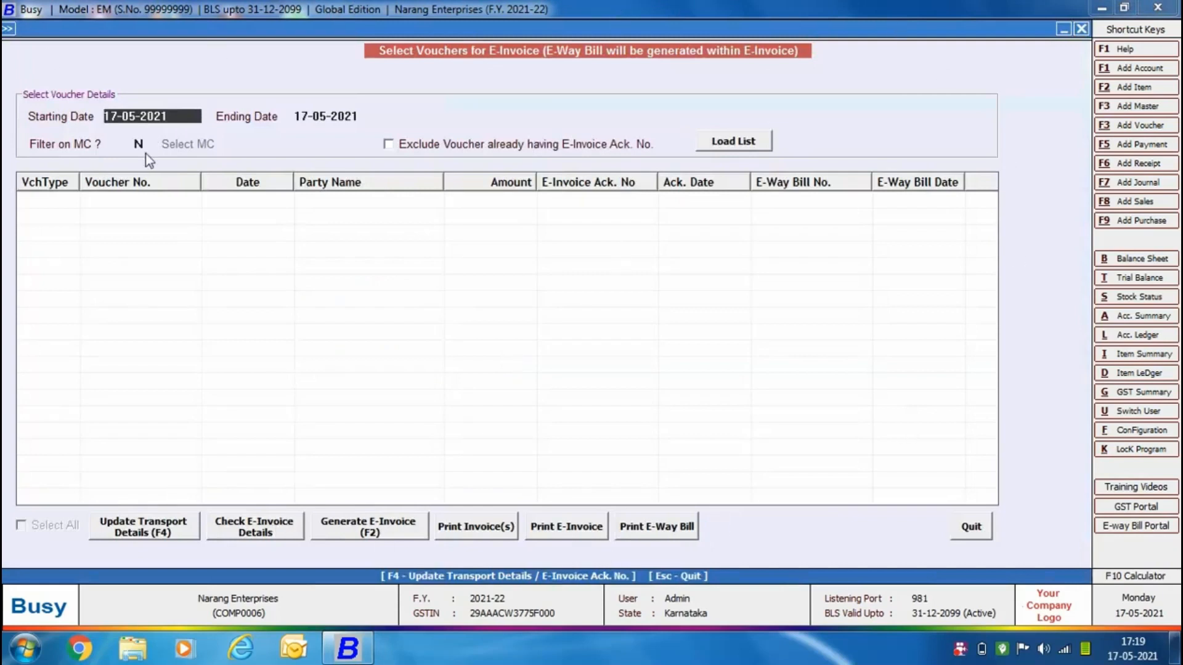
key("Return")
key("Return")
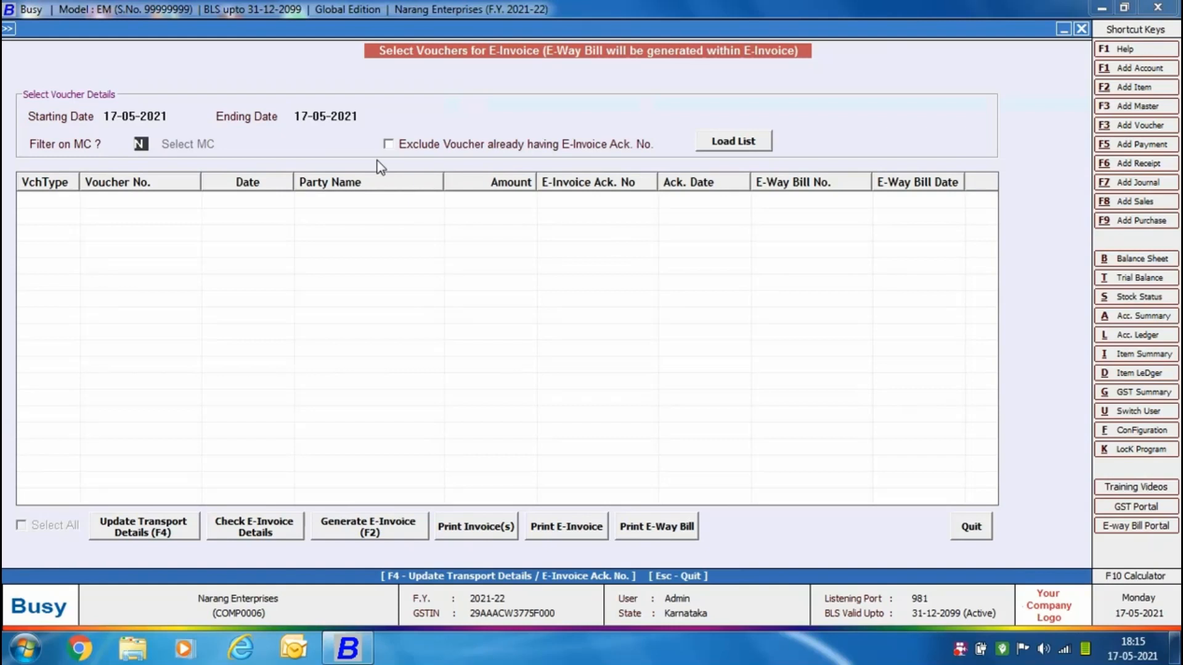
left_click(388, 144)
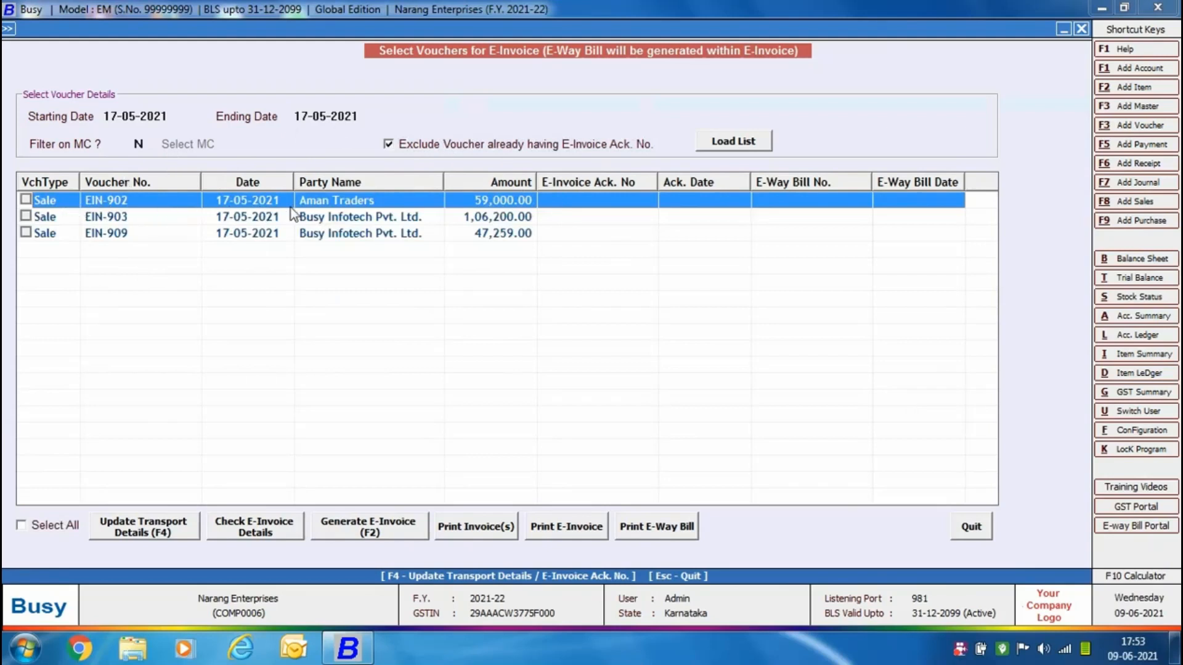
Enter GR number 98711 and vehicle number KA12KA1234 in the transport details of voucher EIN-902.
left_click(143, 531)
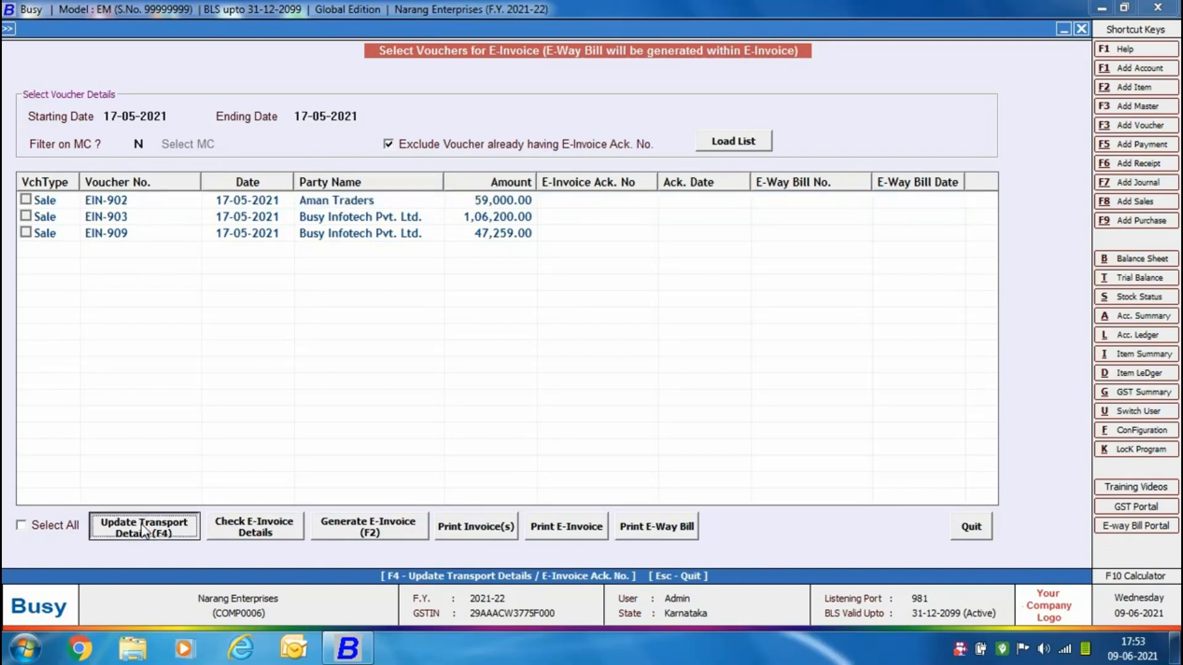
key("Return")
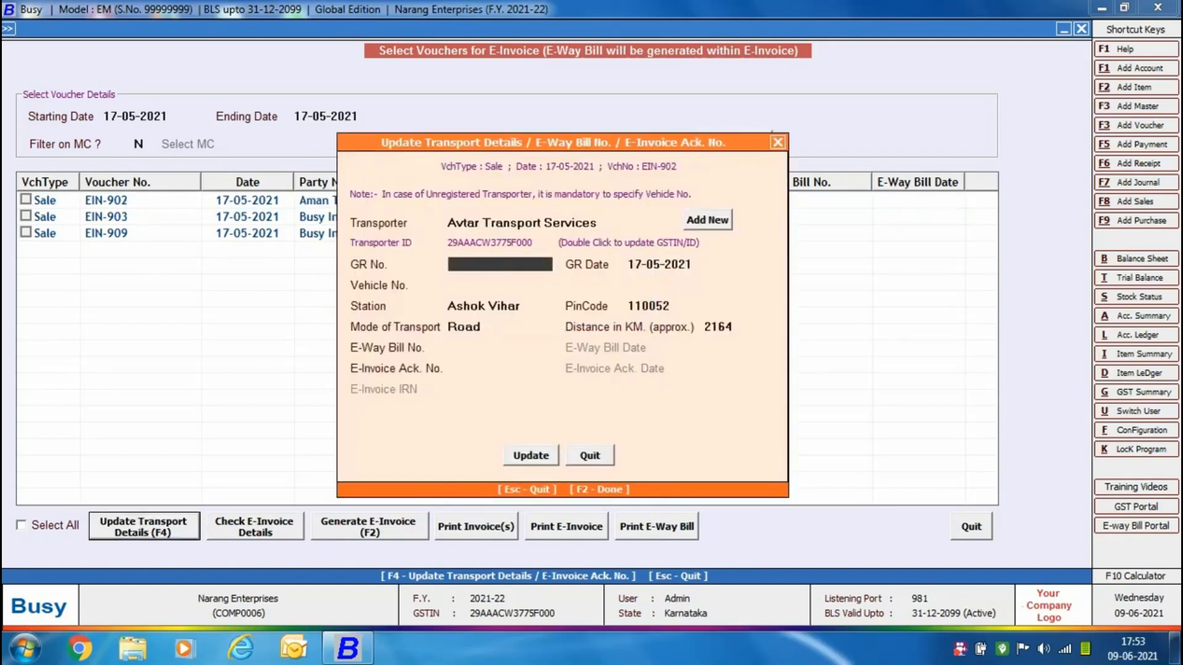
type("98711")
key("Return")
key("Return")
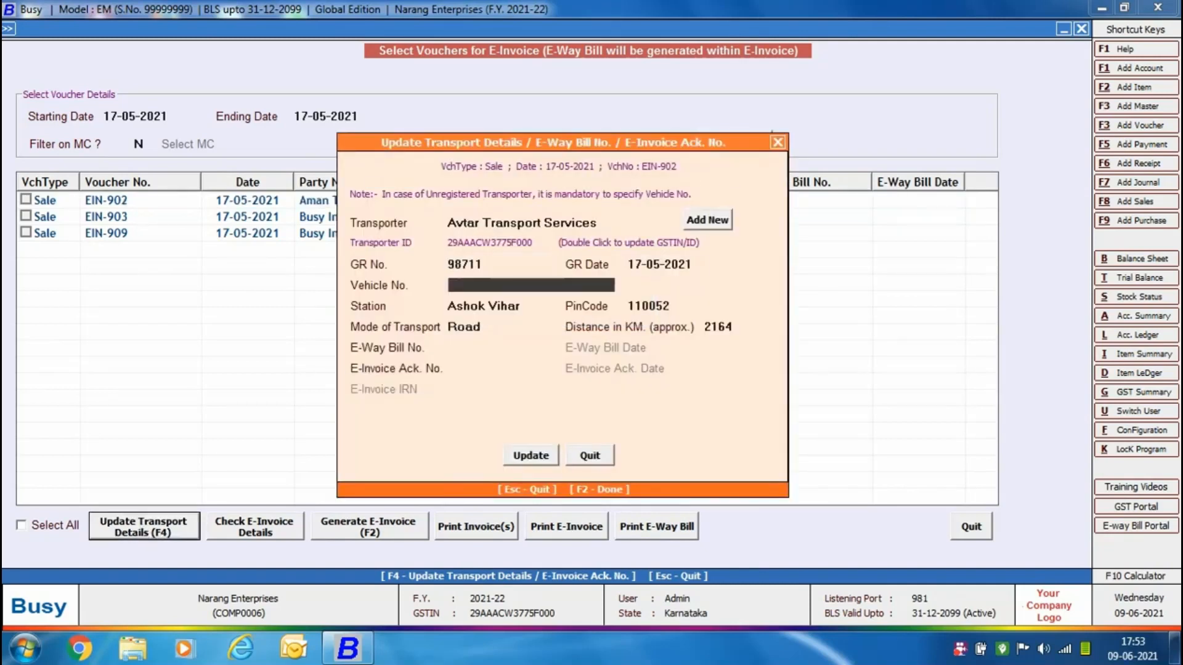
type("KA12KA1234")
Keep the pin code, road transport mode and distance, leave the e-way bill number blank, and update the transport details.
key("Return")
key("Return")
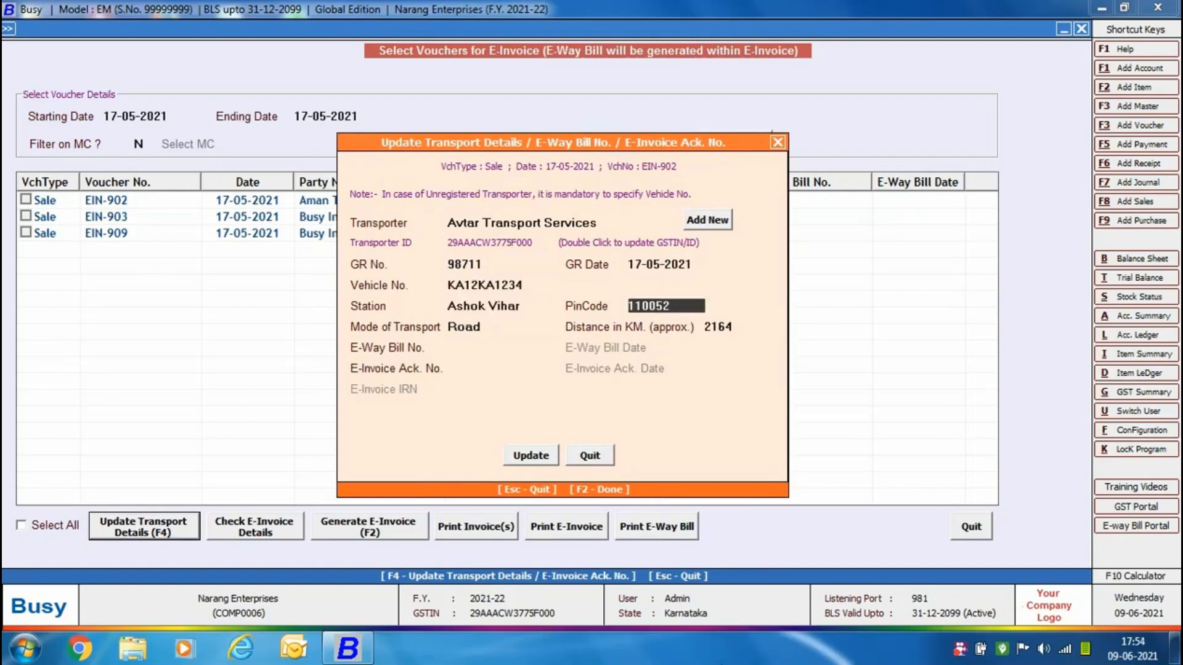
key("Return")
key("Return")
key("Return")
key("Return")
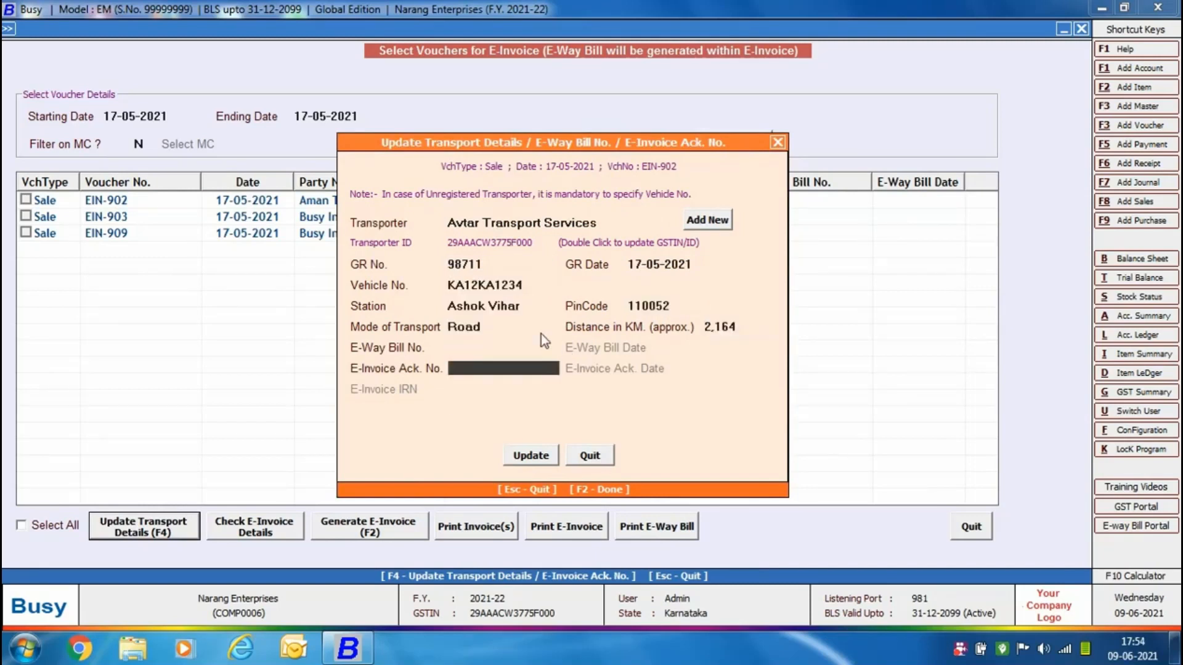
left_click(536, 458)
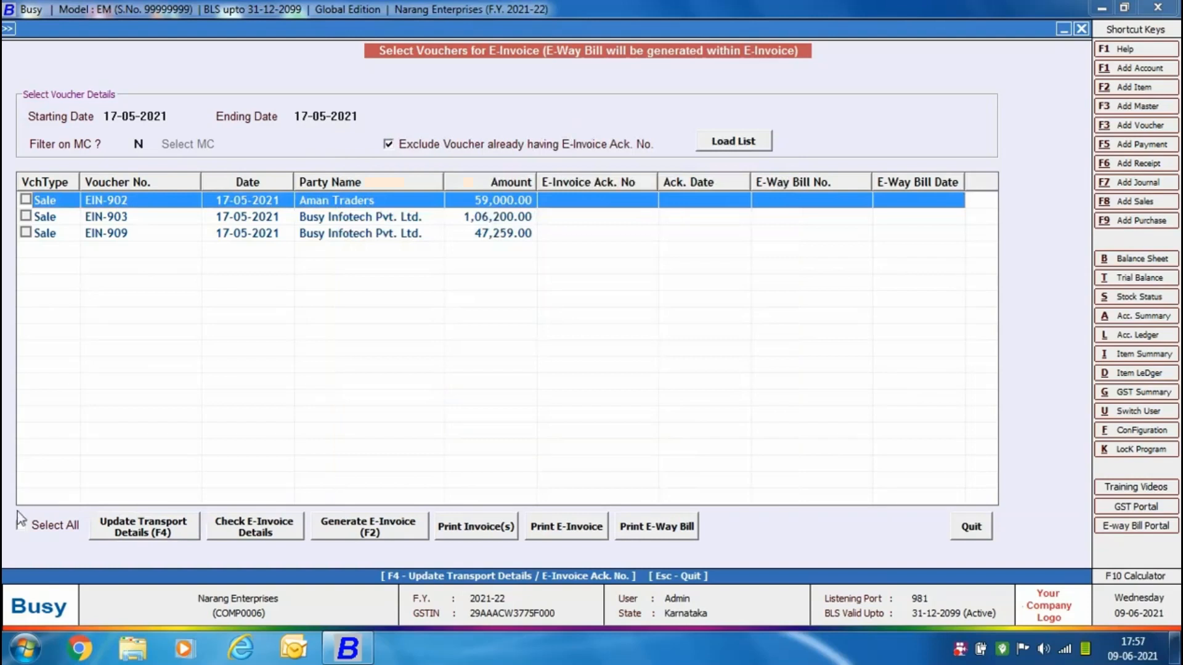
Select all listed vouchers and check their e-invoice details with the default options.
left_click(21, 525)
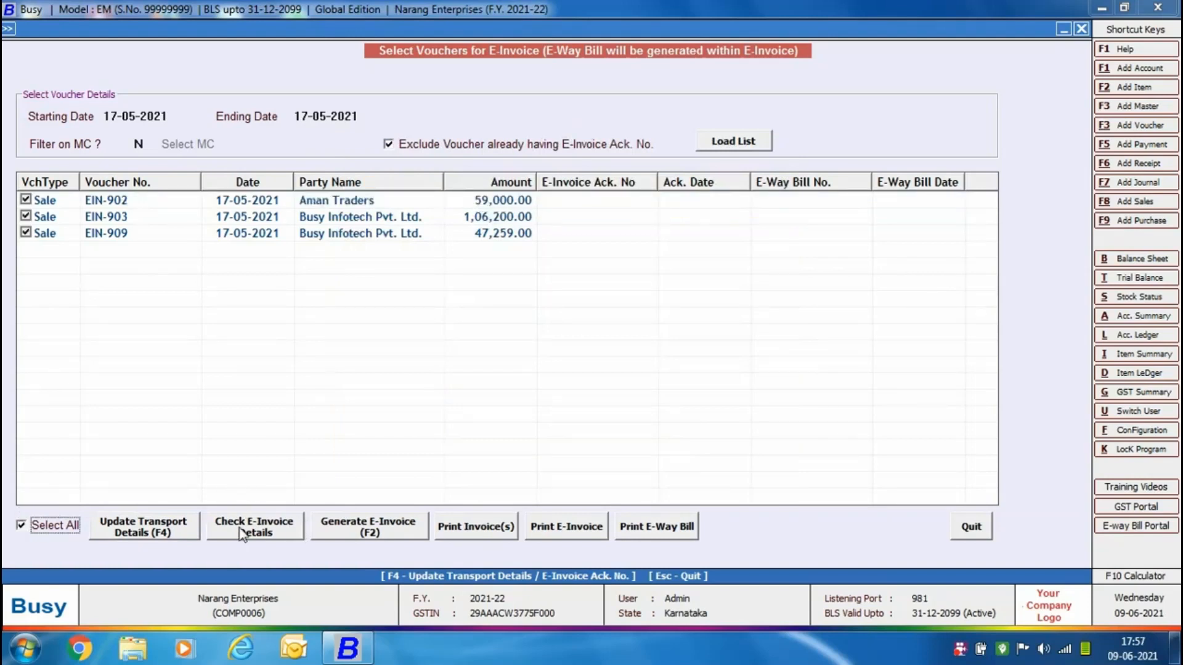
left_click(242, 534)
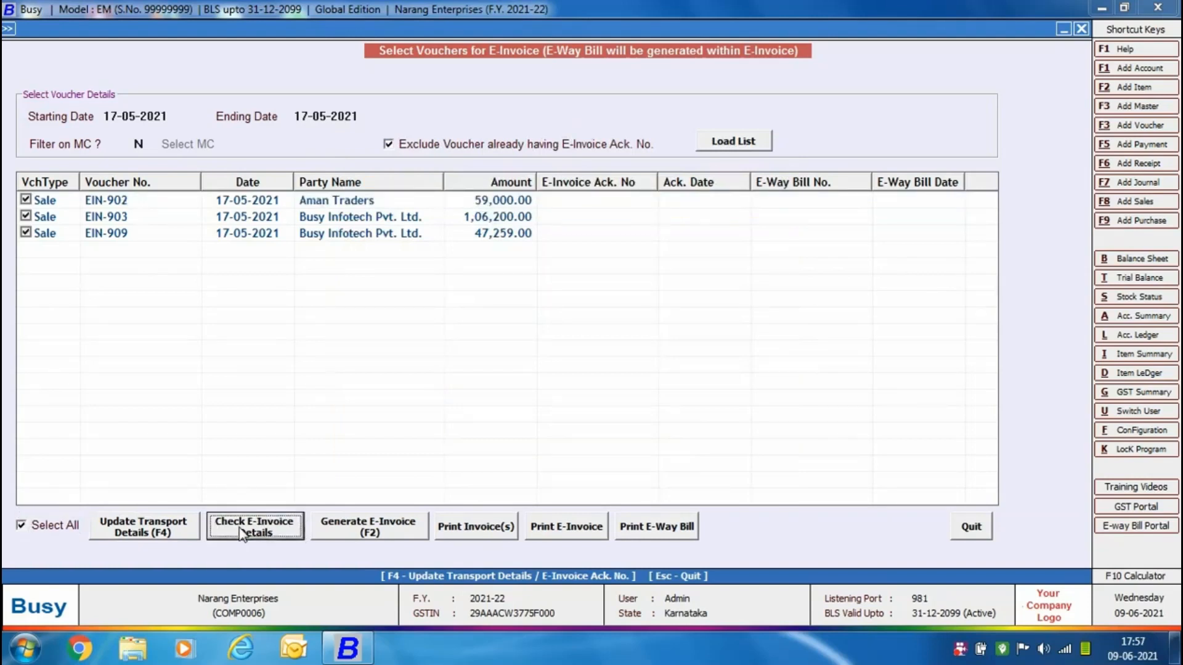
key("Return")
key("Return")
key("Return")
key("Return")
key("Return")
key("Return")
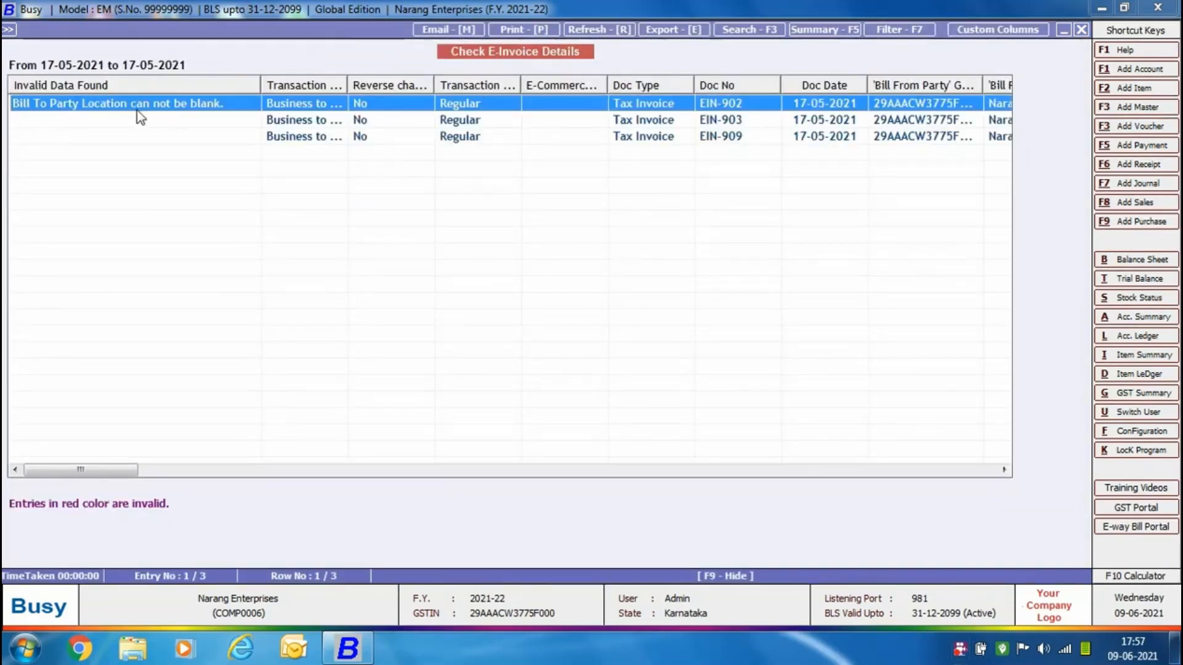
Open the party details of invalid voucher EIN-902 and set the station to Dwarka and the postal code to 110085.
double_click(963, 105)
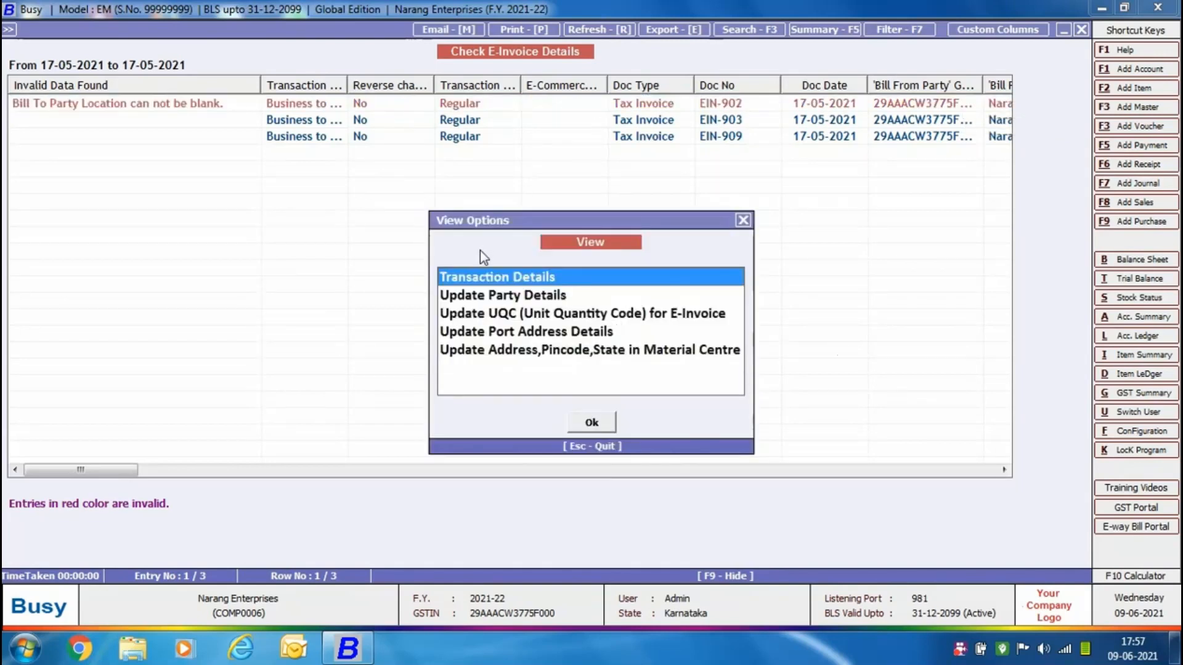
left_click(465, 297)
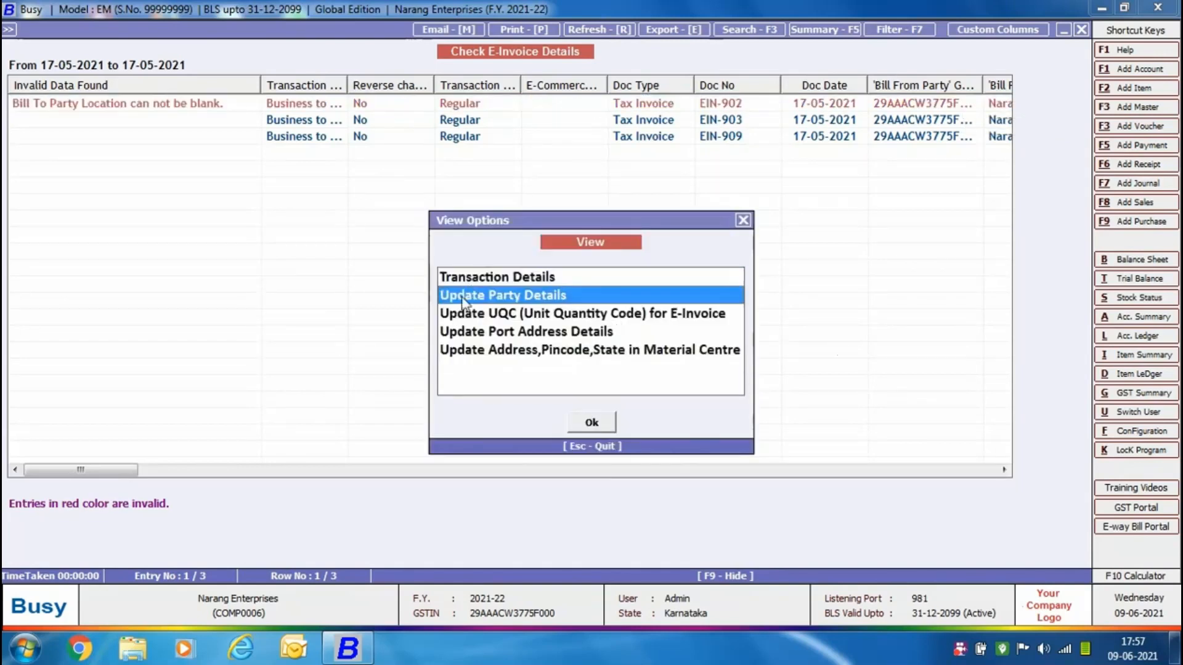
double_click(553, 294)
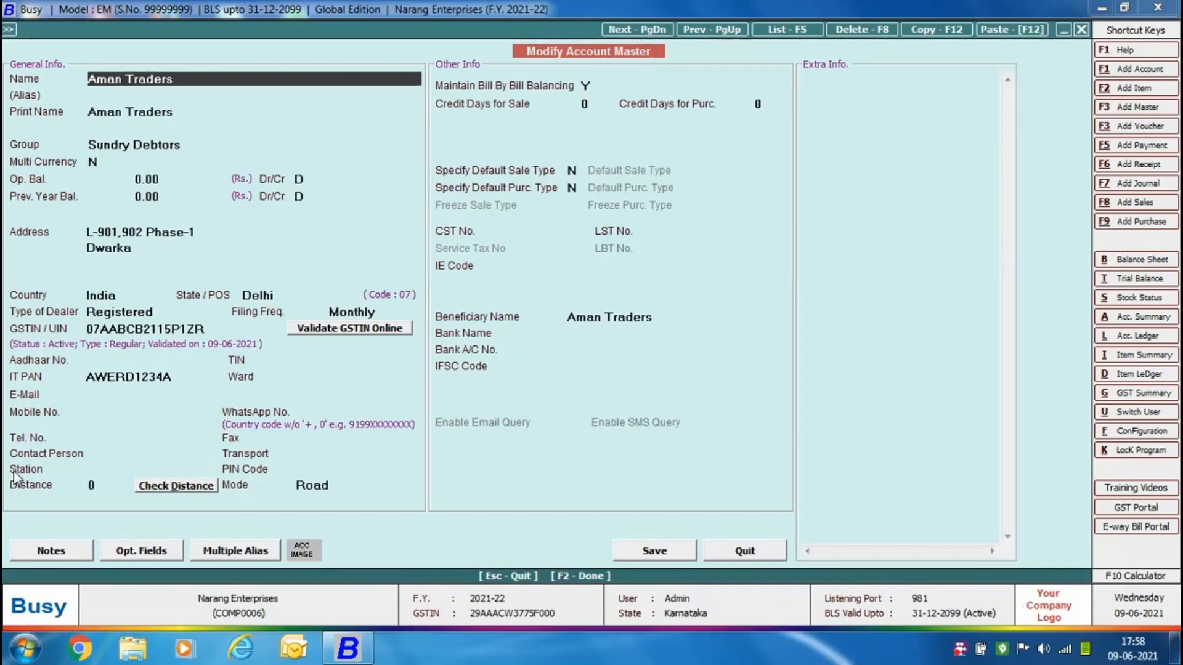
left_click(103, 468)
type("Dwarka")
key("Return")
type("11")
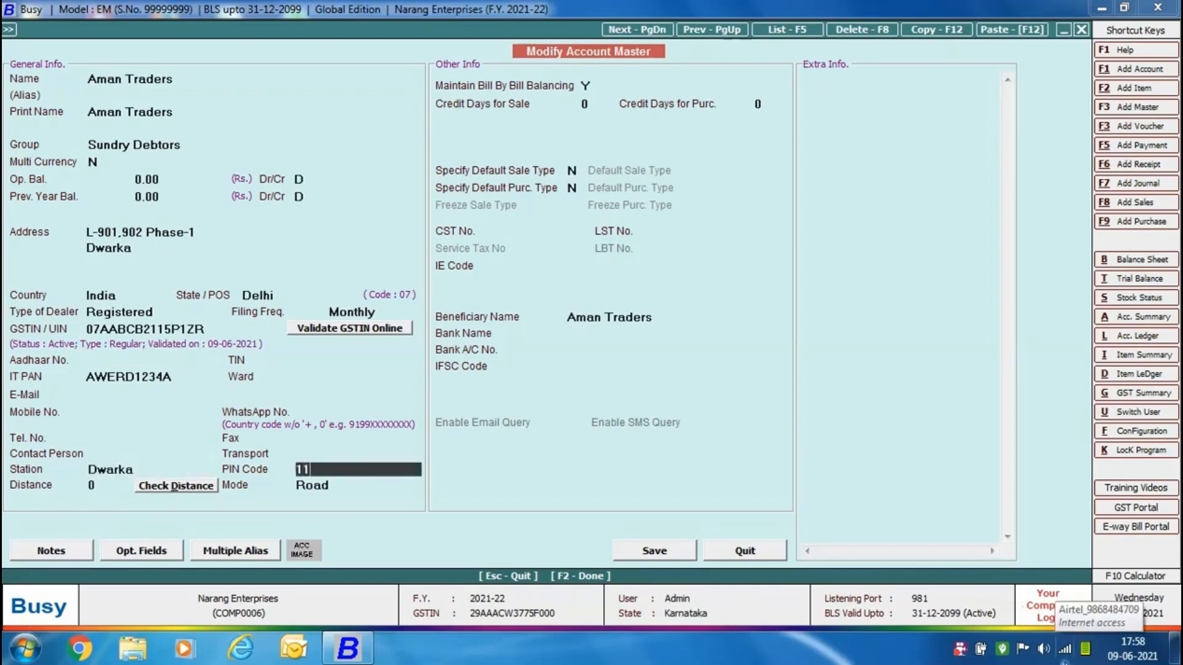
type("0085")
Update the party's distance to the approximate 2170 km, save the account, and leave the e-invoice details check.
key("Return")
key("Return")
key("Return")
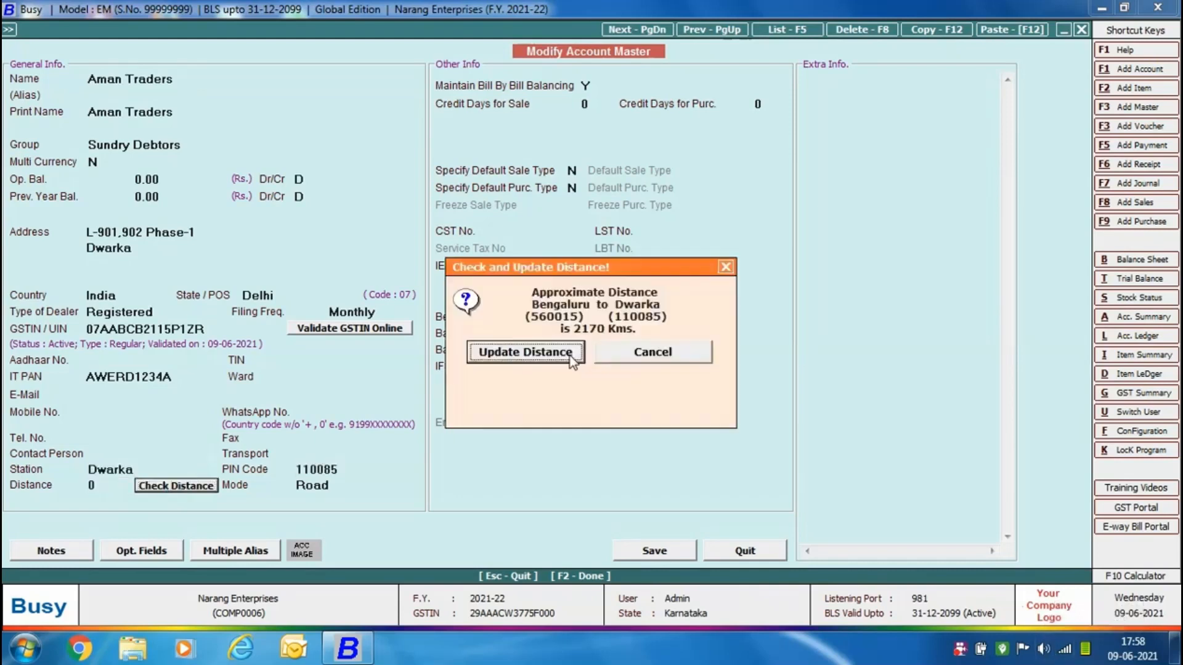
left_click(571, 361)
left_click(641, 550)
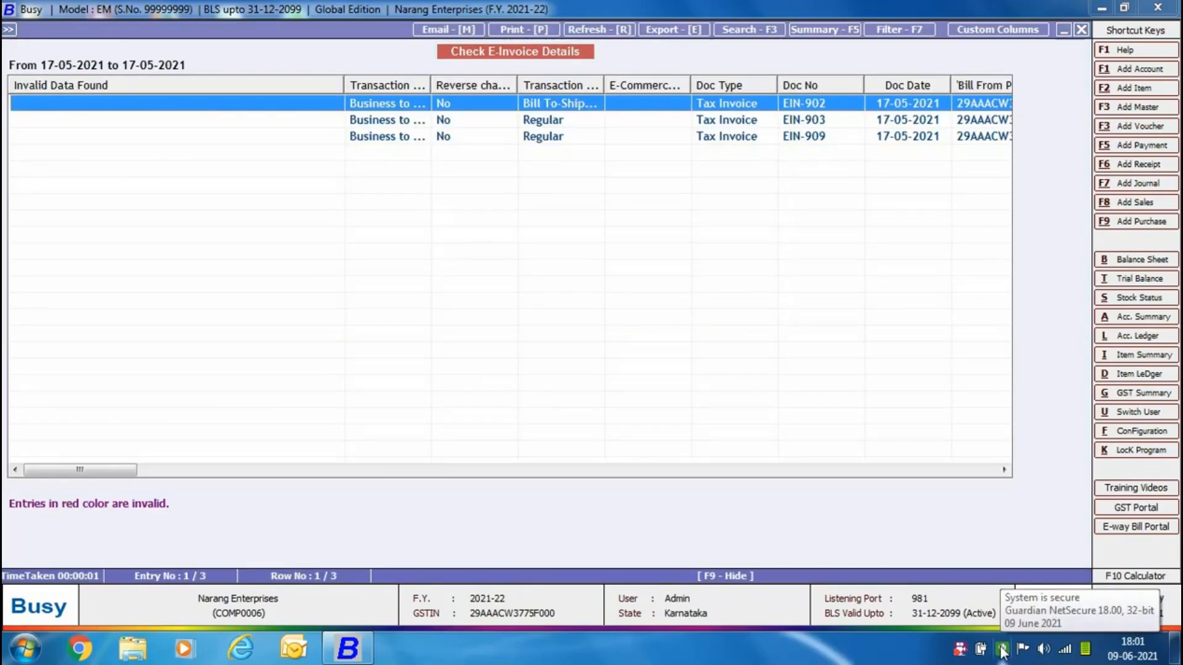
key("Escape")
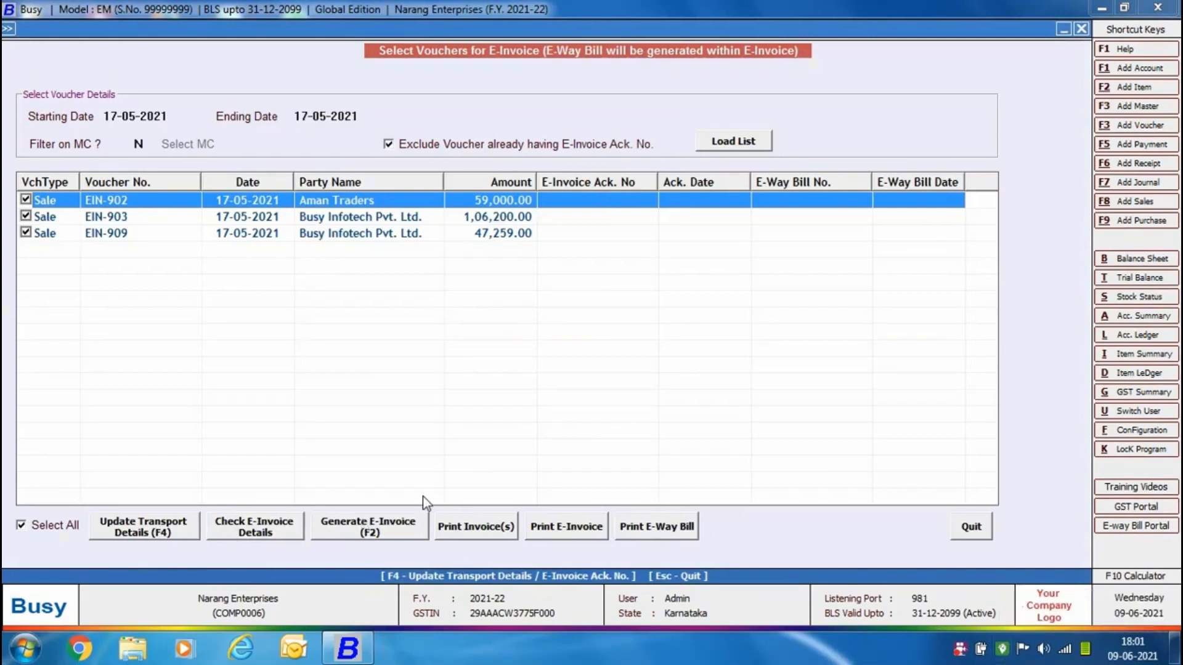
Start automatic e-invoice generation for the selected vouchers with the default options and check them for possible errors.
left_click(386, 531)
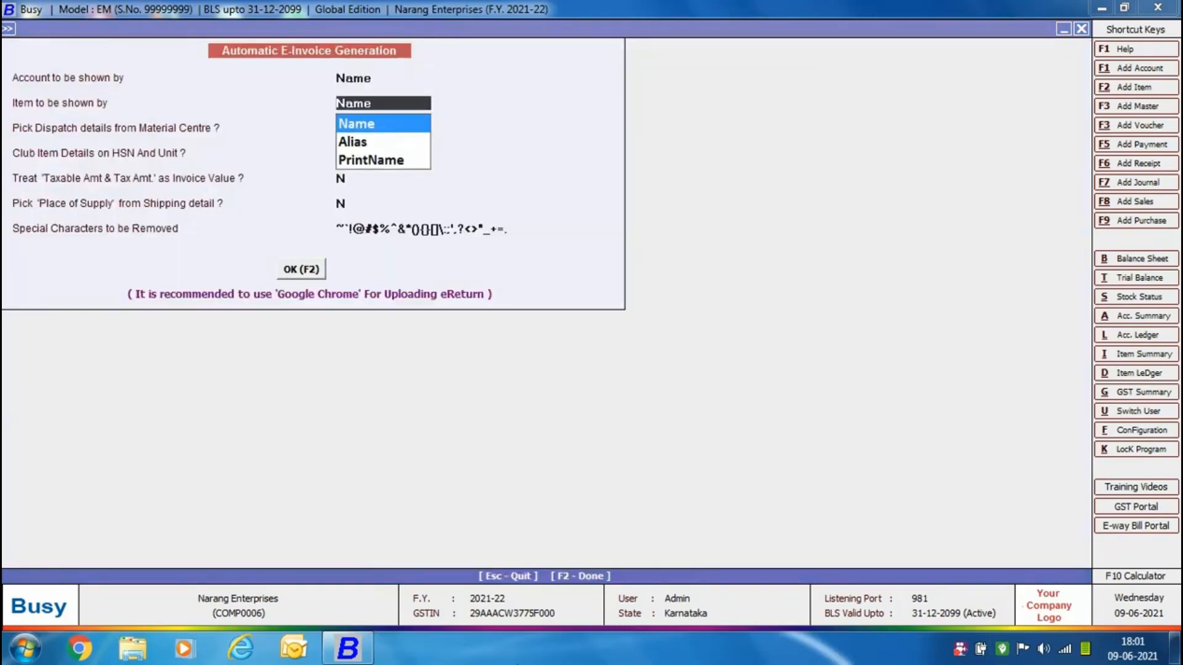
key("Return")
key("Return")
key("Return")
key("Return")
key("Return")
key("Return")
key("Return")
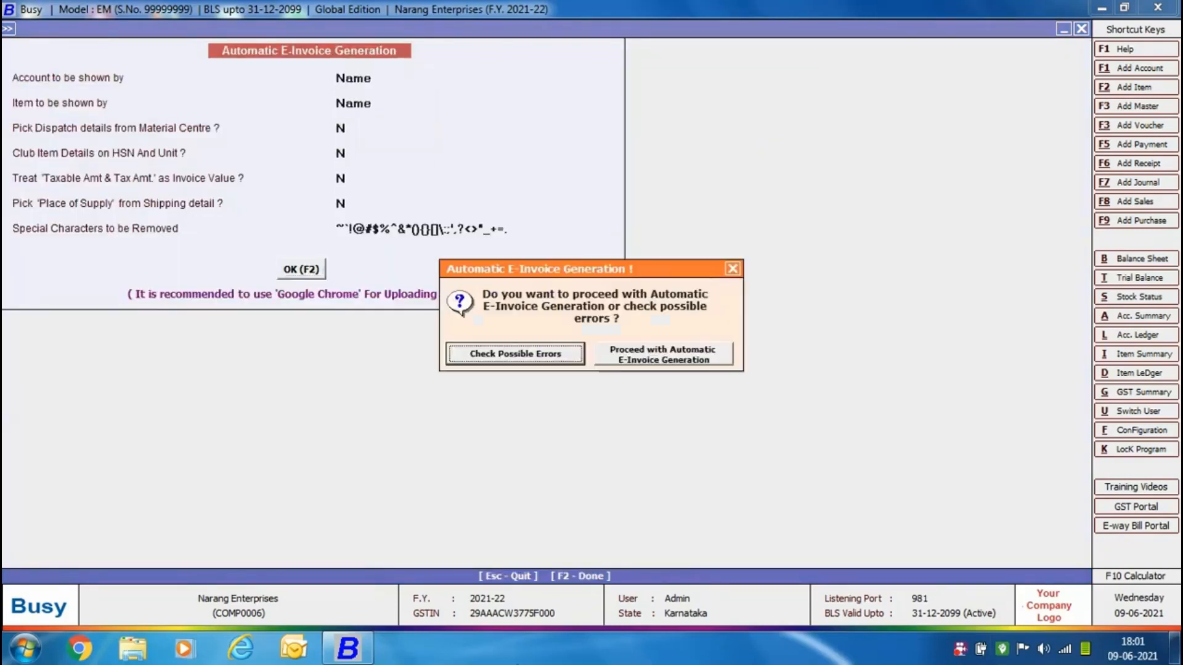
left_click(524, 359)
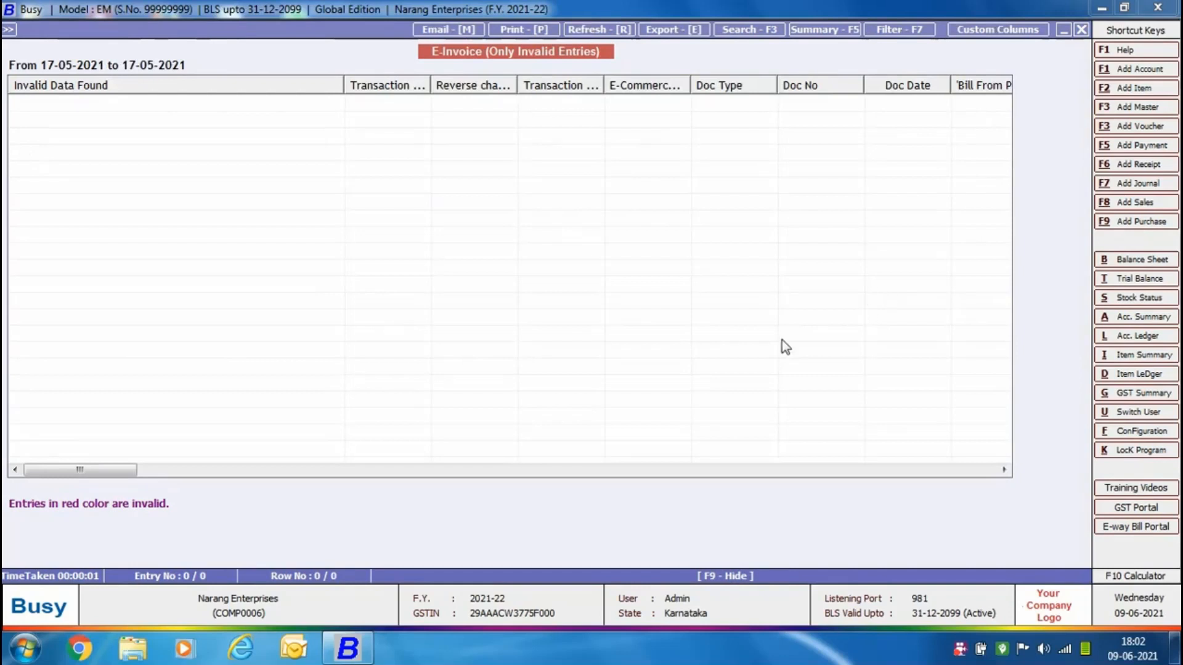
Leave the invalid entries report, proceed with automatic e-invoice generation for the selected vouchers, and close the generation summary.
key("Escape")
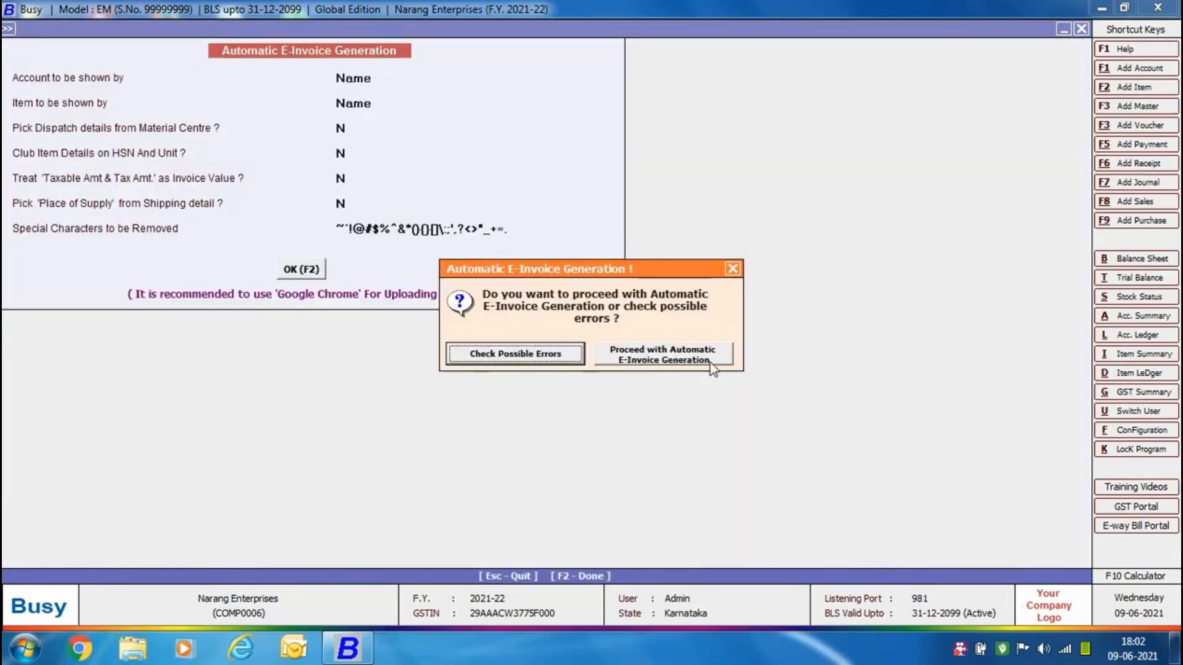
left_click(711, 363)
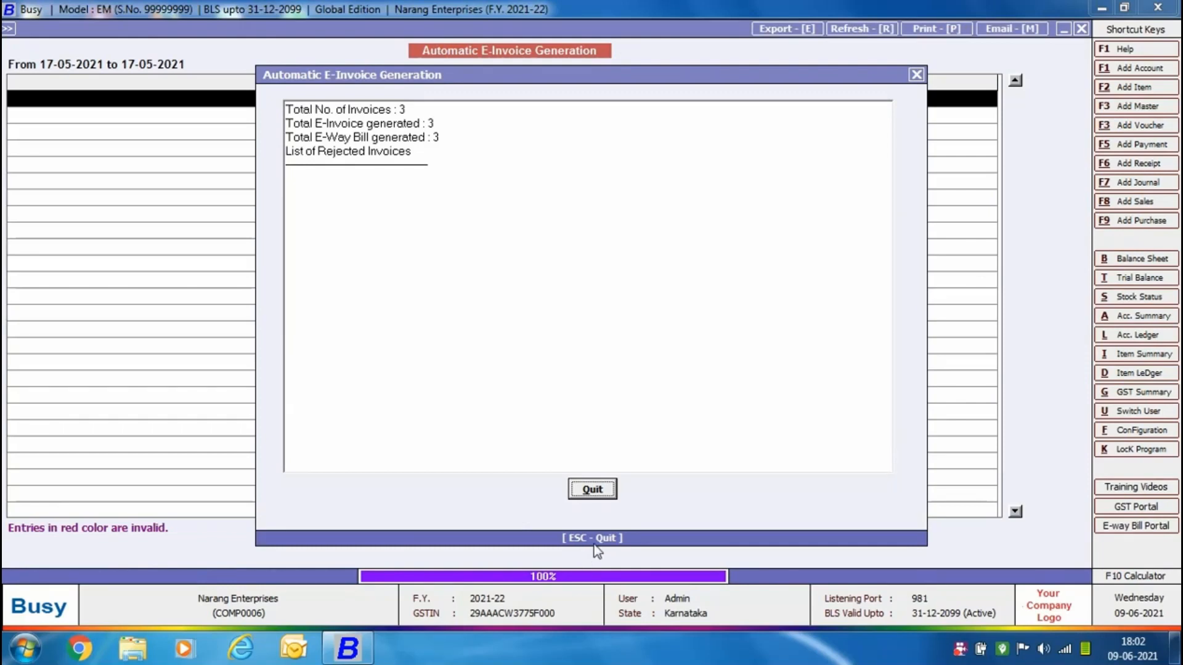
left_click(595, 493)
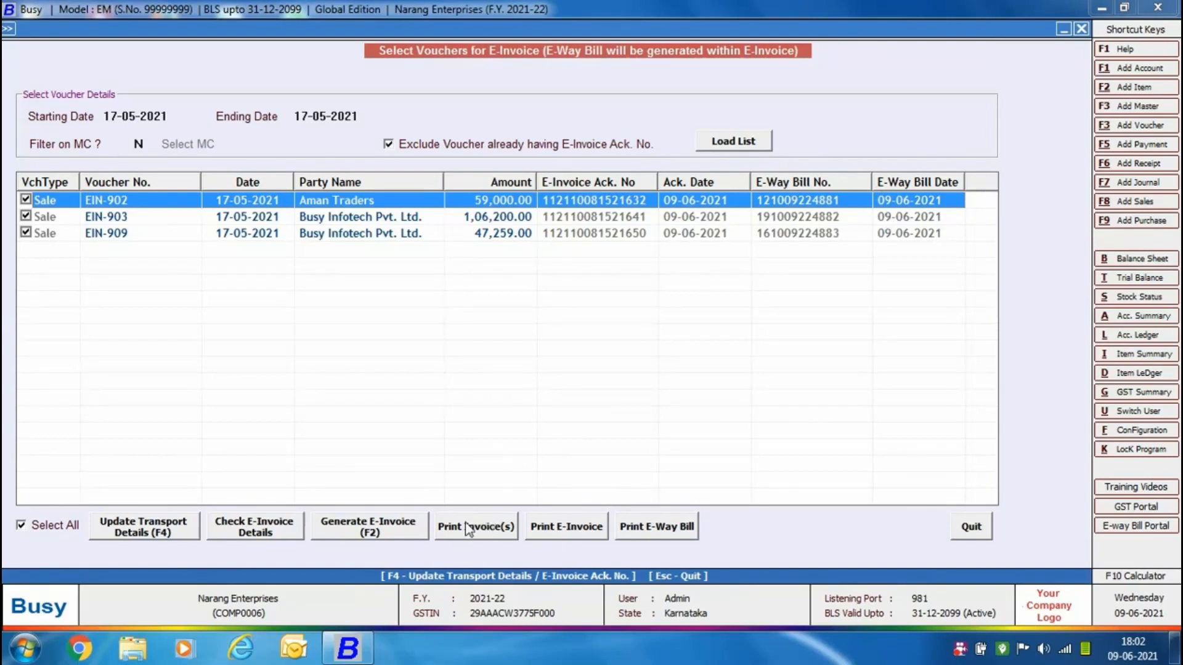
Print the e-invoice for sales voucher EIN-902, look through the PDF, and close it.
left_click(565, 529)
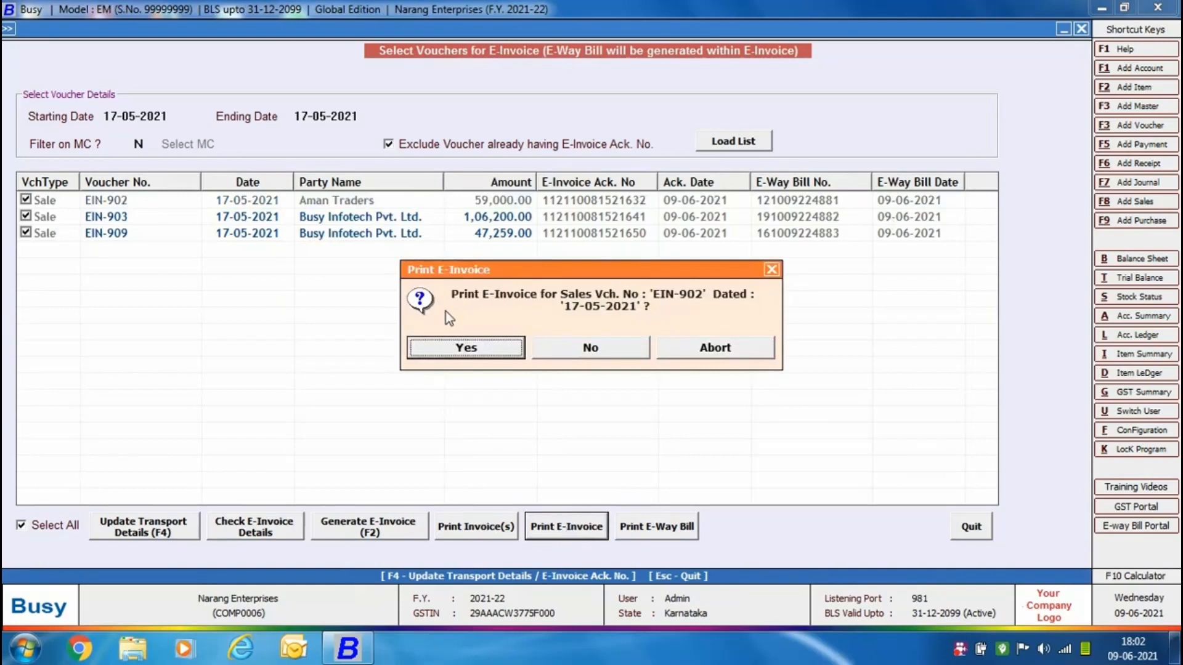
left_click(490, 347)
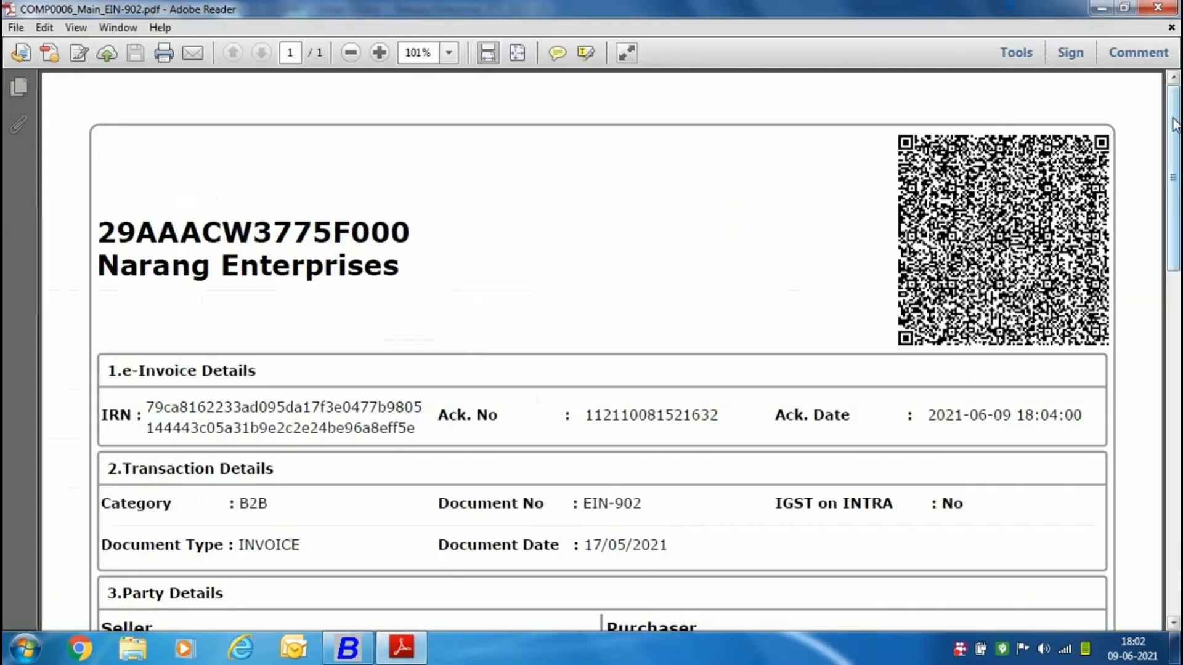
left_click_drag(1173, 112, 1174, 6)
left_click(1174, 6)
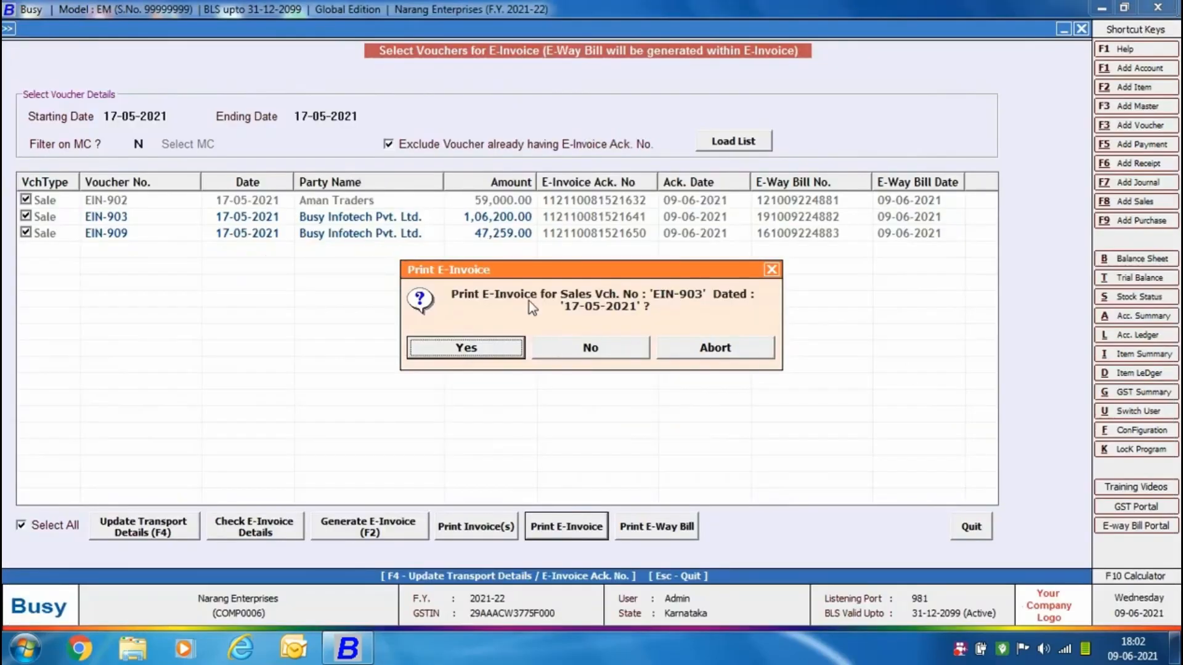
Print the e-invoice for voucher EIN-903, close its PDF, and decline printing for voucher EIN-909.
left_click(448, 350)
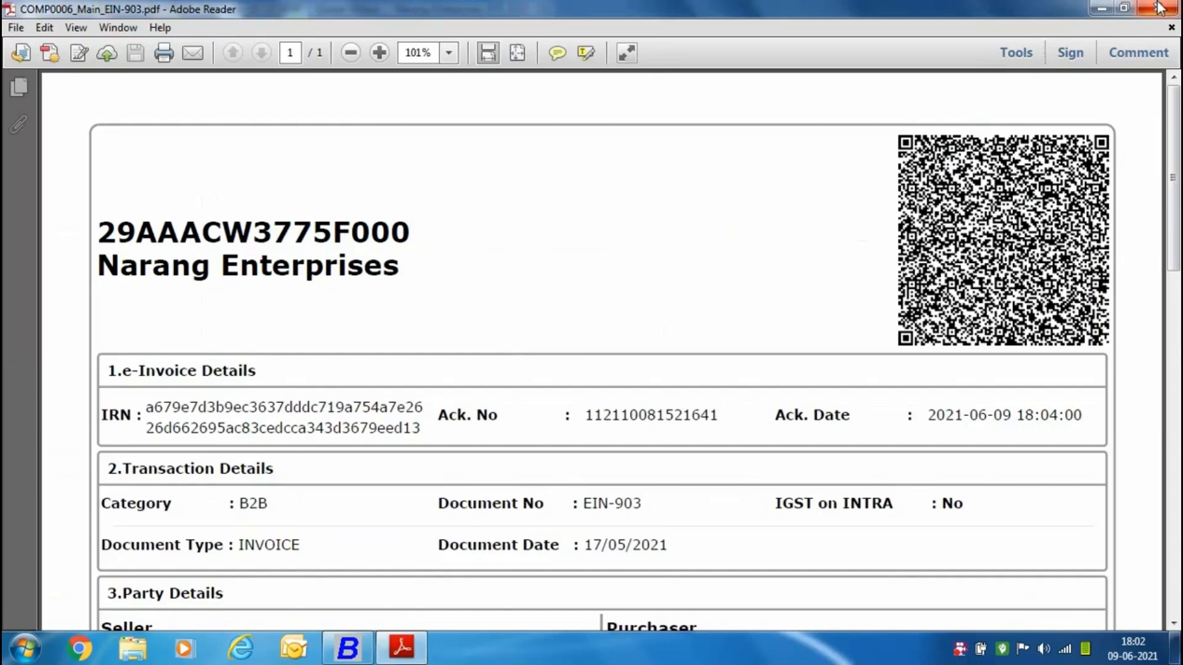
left_click(1159, 8)
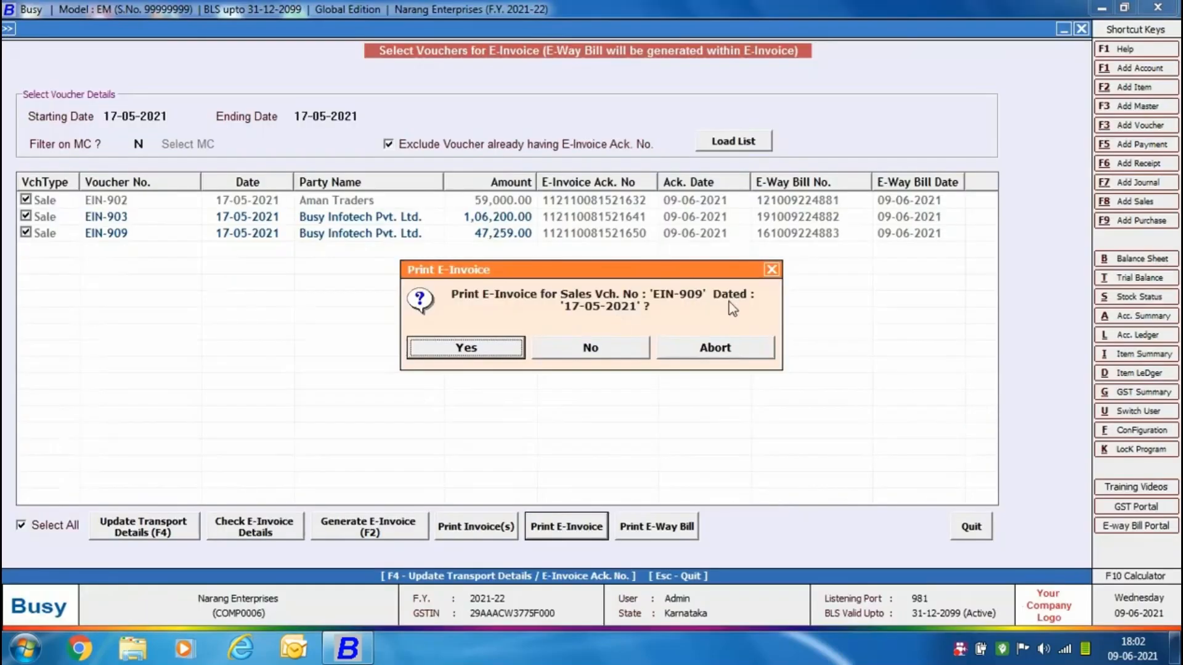
left_click(613, 349)
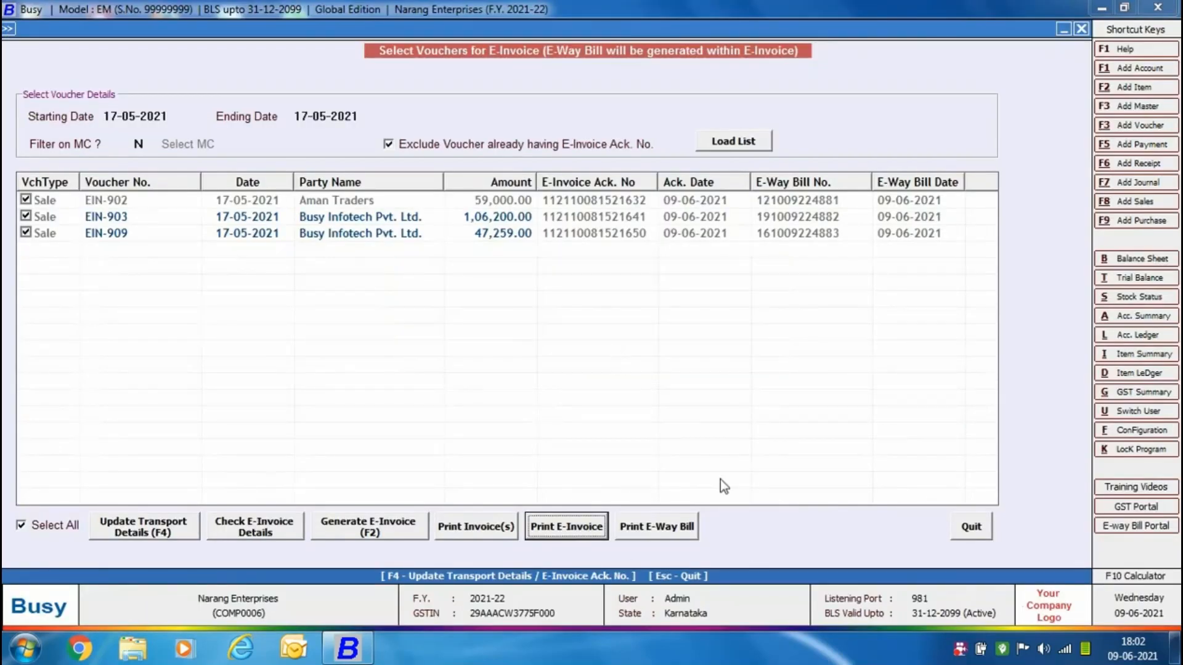